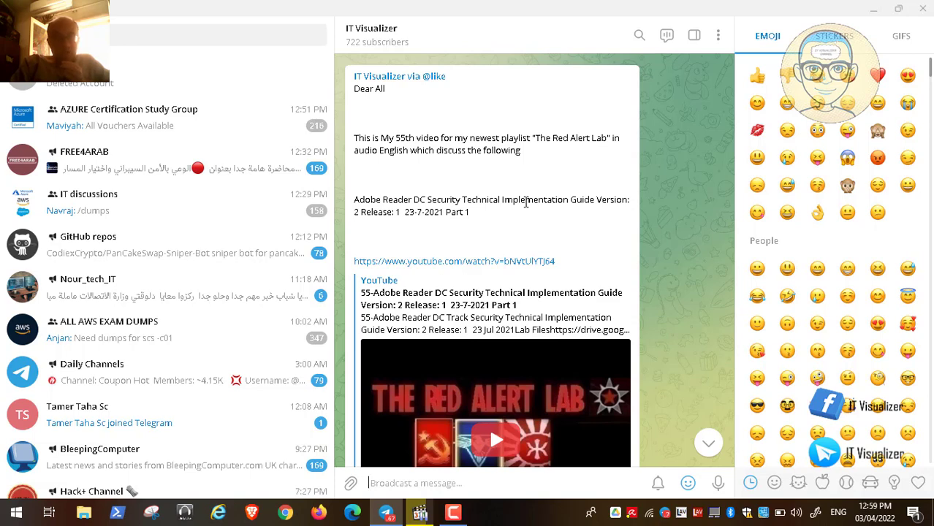
Switch from Telegram to the media player and resume Video30.mp4 in full-screen view
{"action": "left_click", "coordinate": [873, 8]}
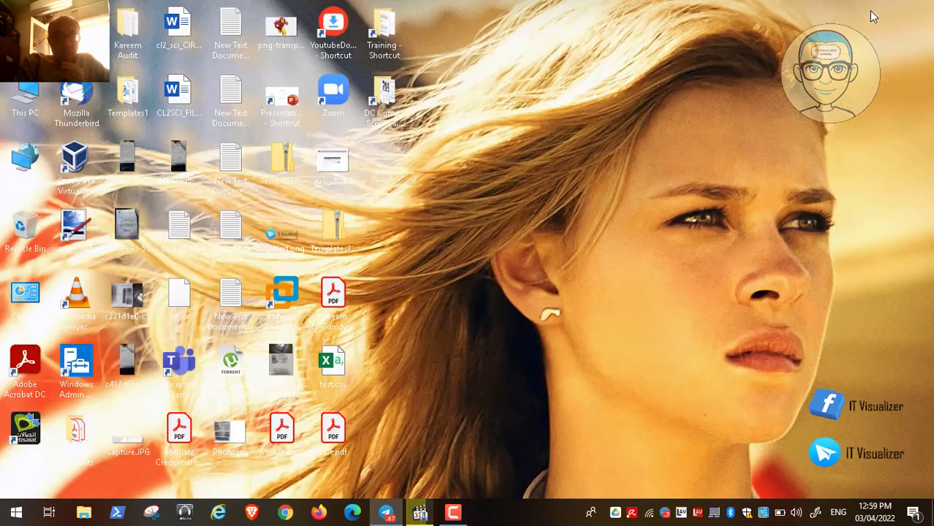
{"action": "left_click", "coordinate": [424, 512]}
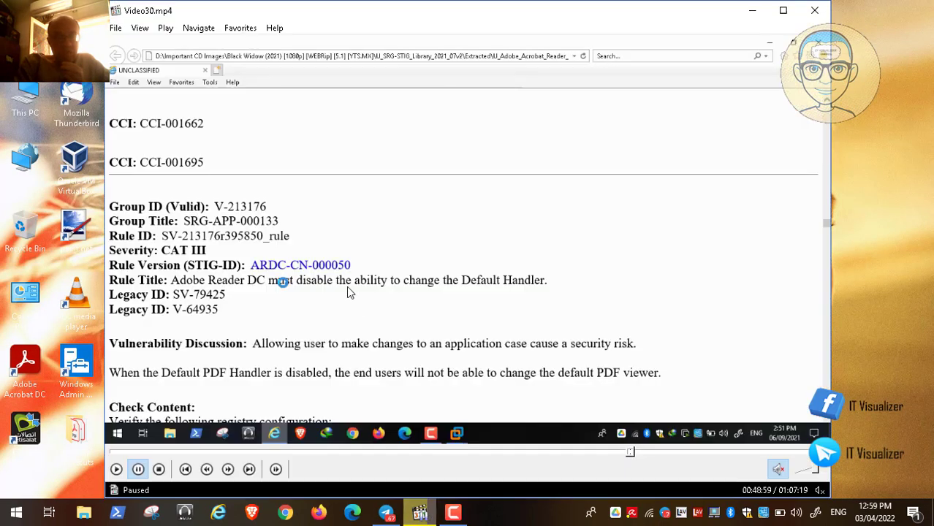
{"action": "double_click", "coordinate": [348, 290]}
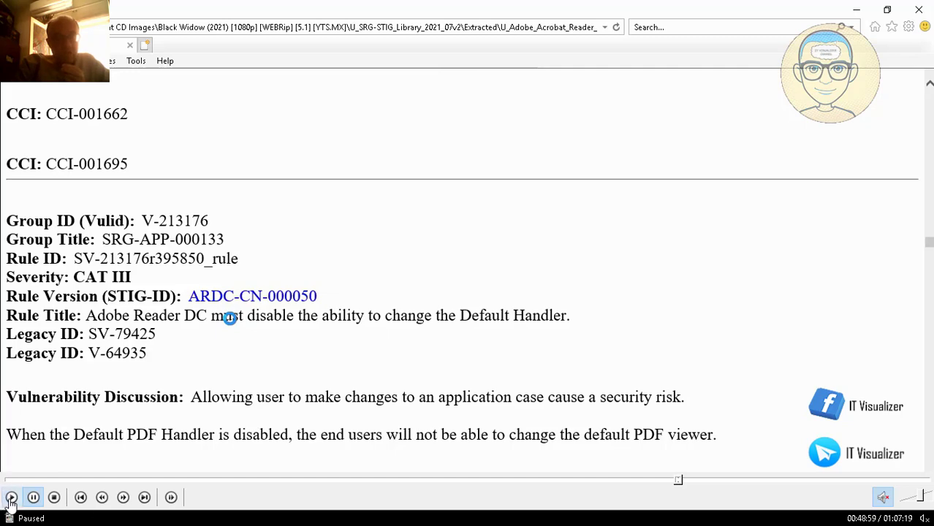
{"action": "left_click", "coordinate": [11, 497]}
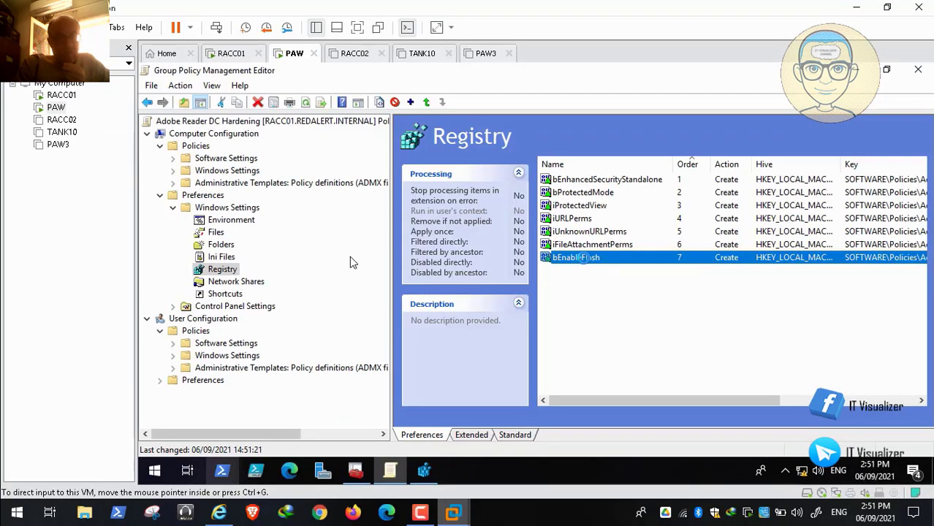
Leave full-screen view, pause Video30.mp4 and minimize the player
{"action": "double_click", "coordinate": [349, 257]}
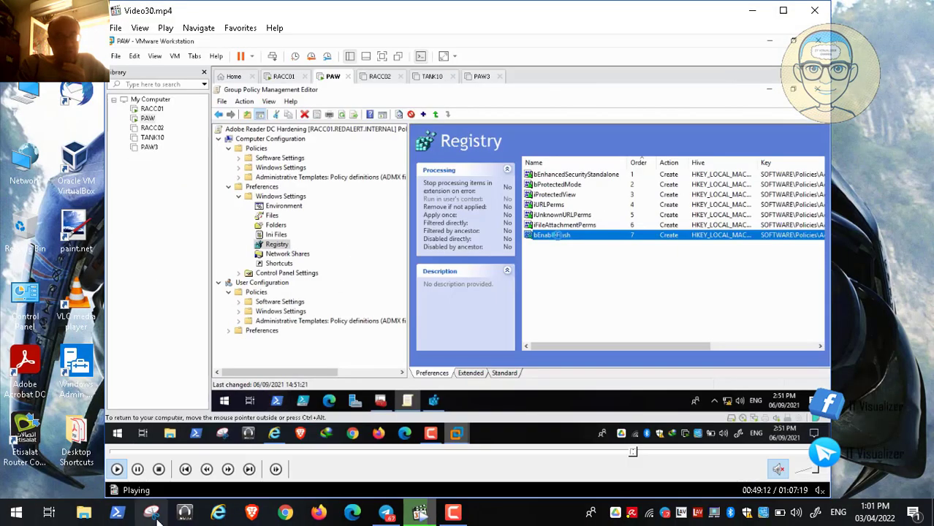
{"action": "left_click", "coordinate": [138, 469]}
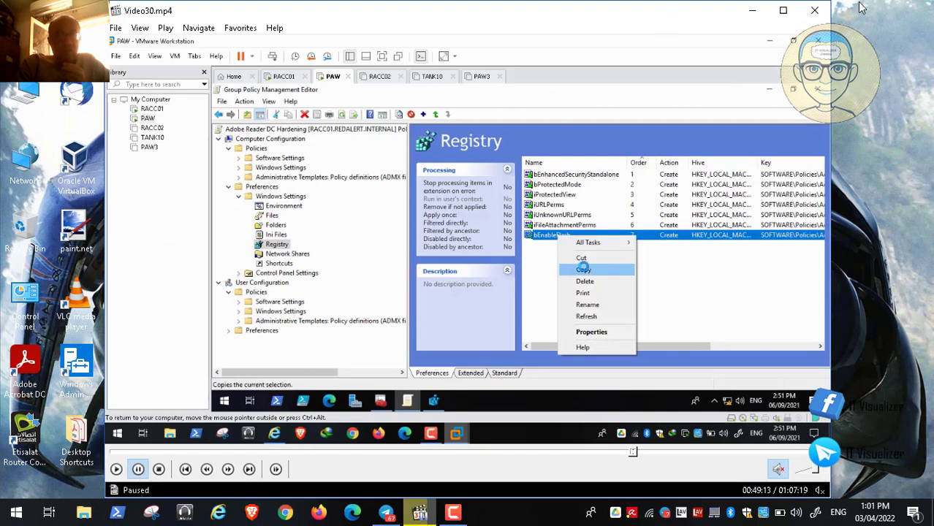
{"action": "left_click", "coordinate": [752, 10]}
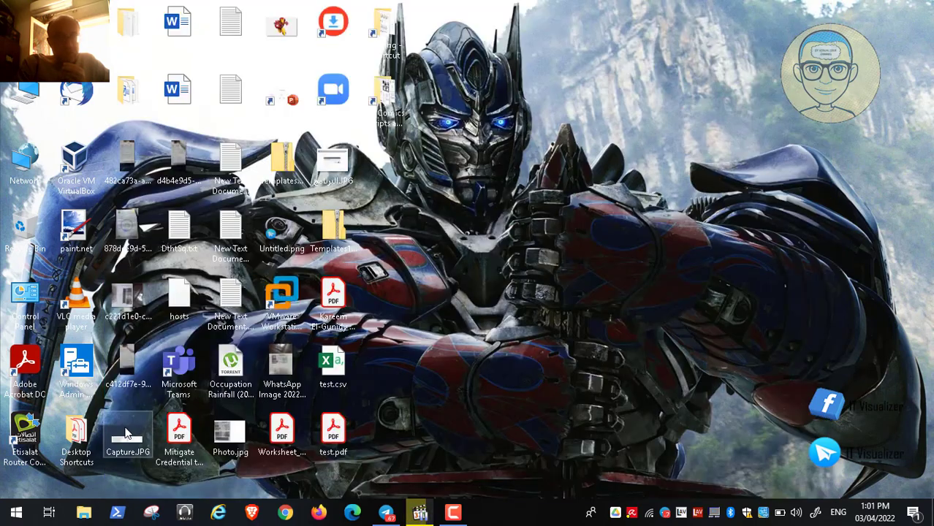
Run gpedit.msc to open the Local Group Policy Editor, maximize it and widen the policy tree
{"action": "left_click", "coordinate": [19, 511]}
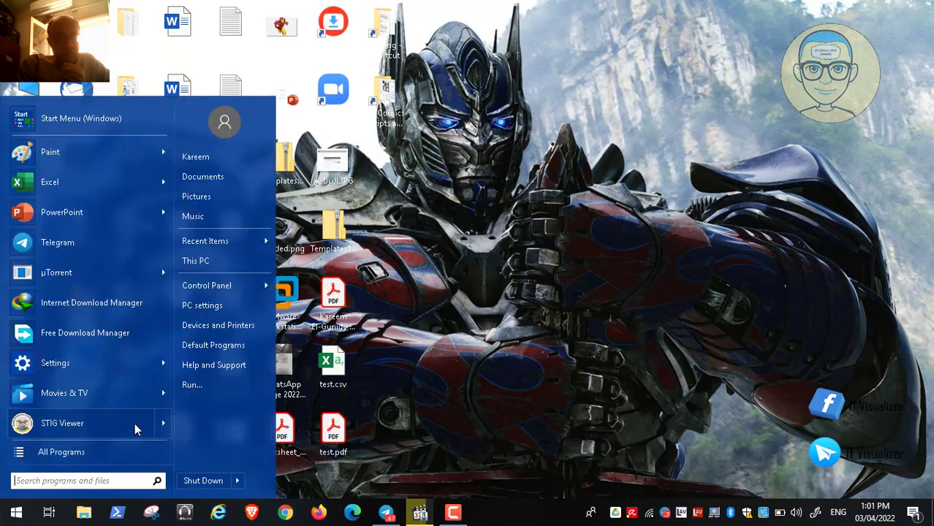
{"action": "left_click", "coordinate": [209, 385]}
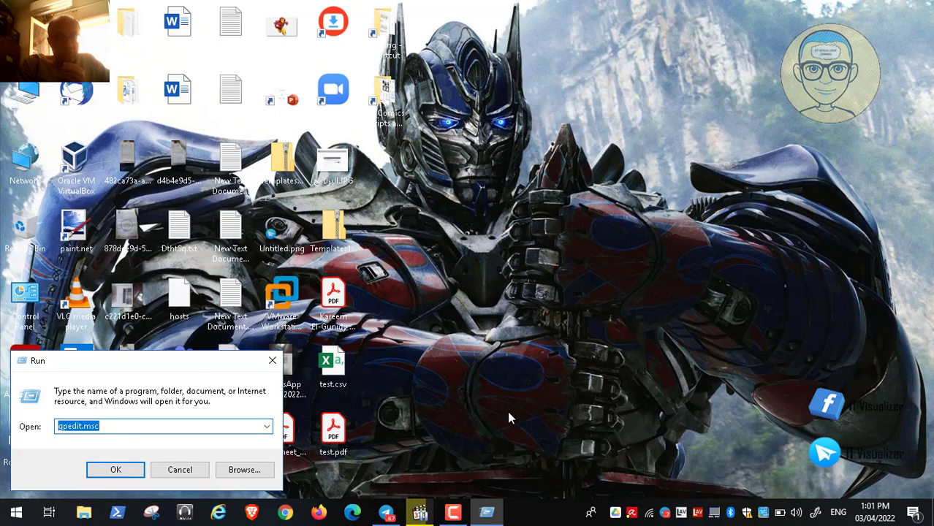
{"action": "left_click", "coordinate": [128, 468]}
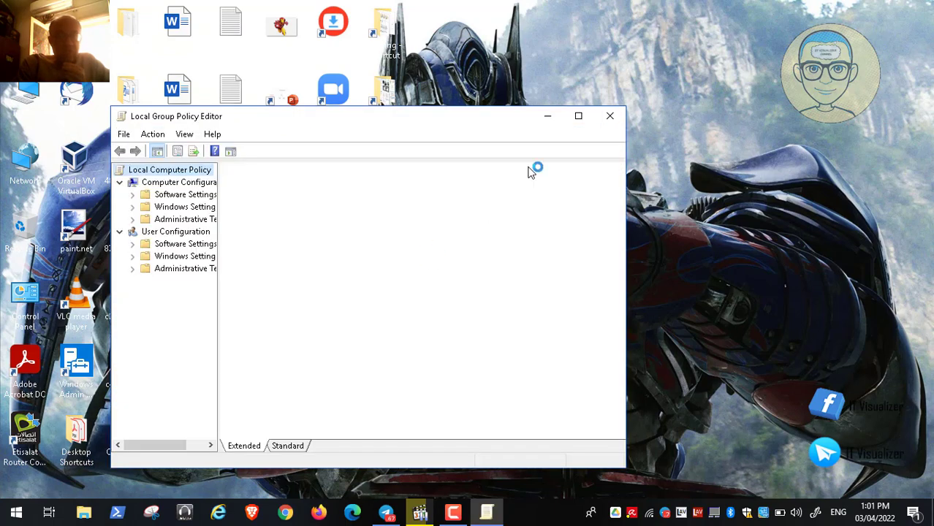
{"action": "left_click", "coordinate": [579, 117]}
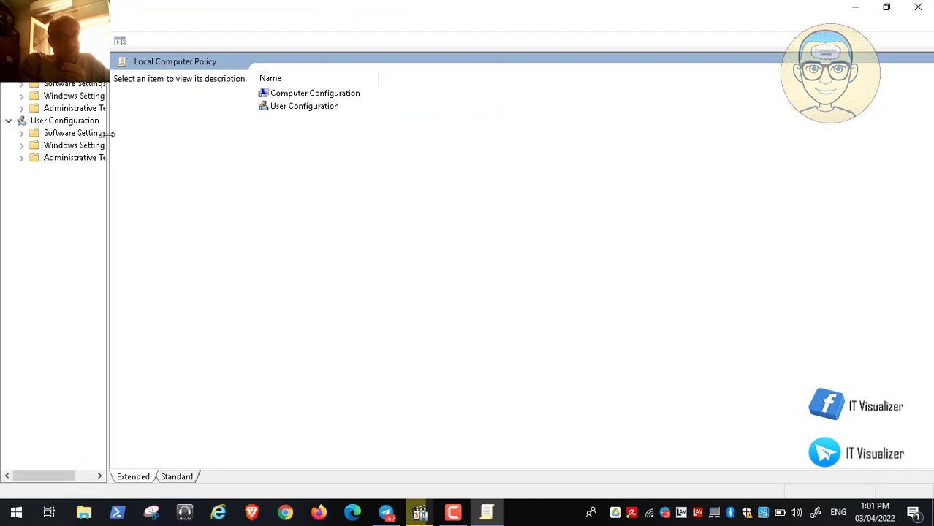
{"action": "left_click_drag", "start_coordinate": [108, 135], "coordinate": [221, 147]}
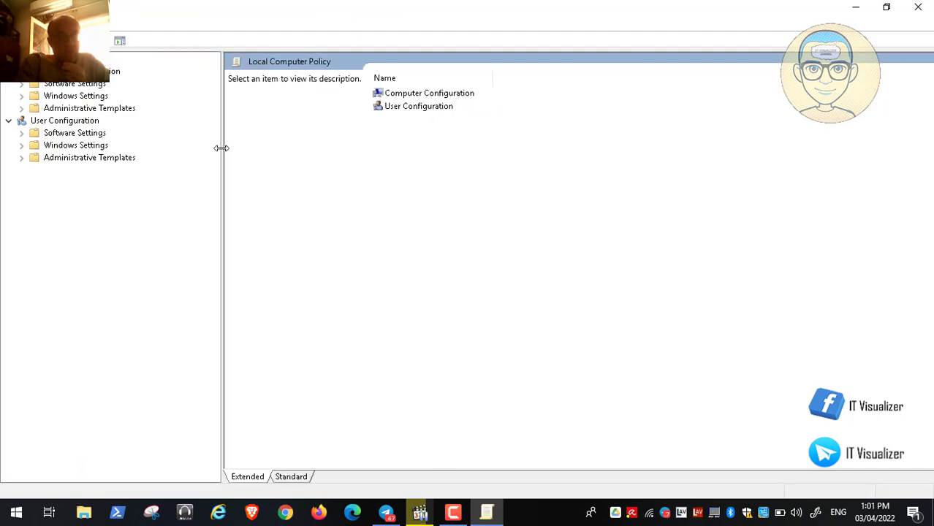
Examine the Disable PDF handler switching policy under computer Administrative Templates, Adobe Reader DC Continuous, Preferences, General
{"action": "left_click", "coordinate": [23, 108]}
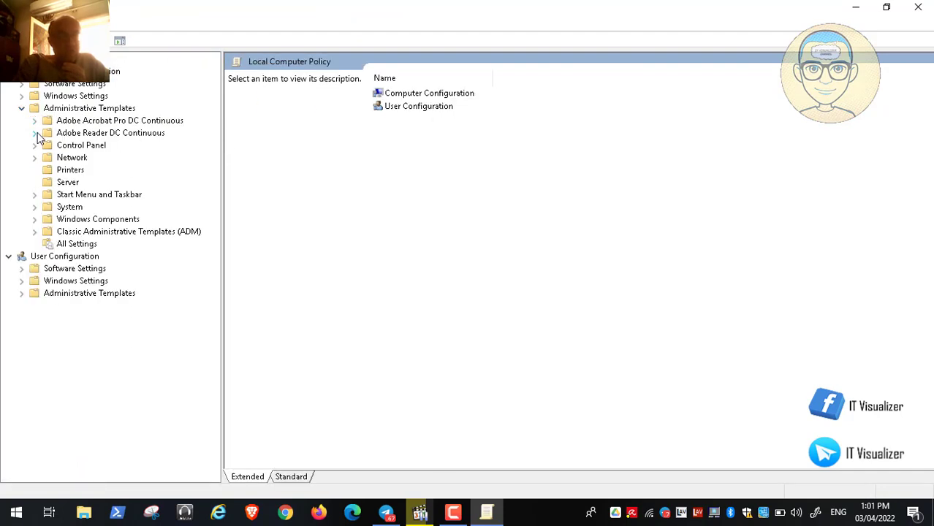
{"action": "left_click", "coordinate": [35, 133]}
{"action": "left_click", "coordinate": [48, 146]}
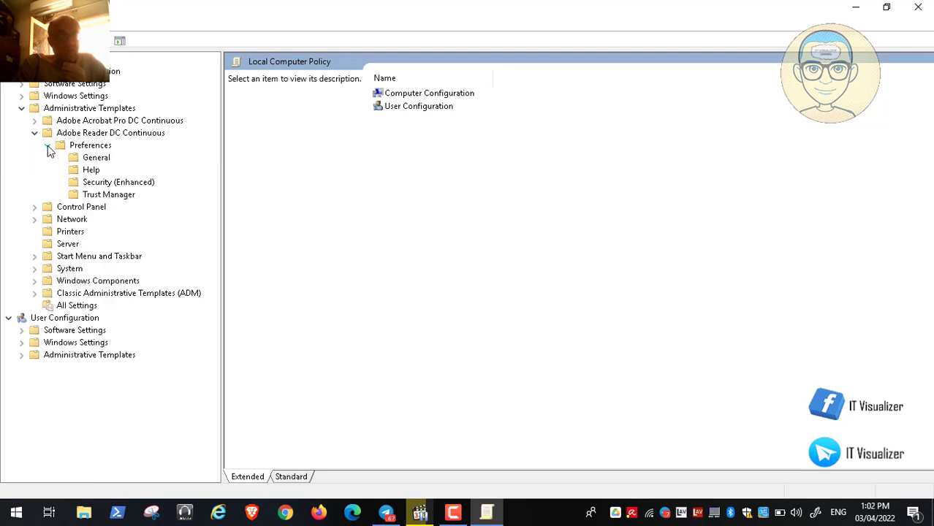
{"action": "left_click", "coordinate": [98, 159]}
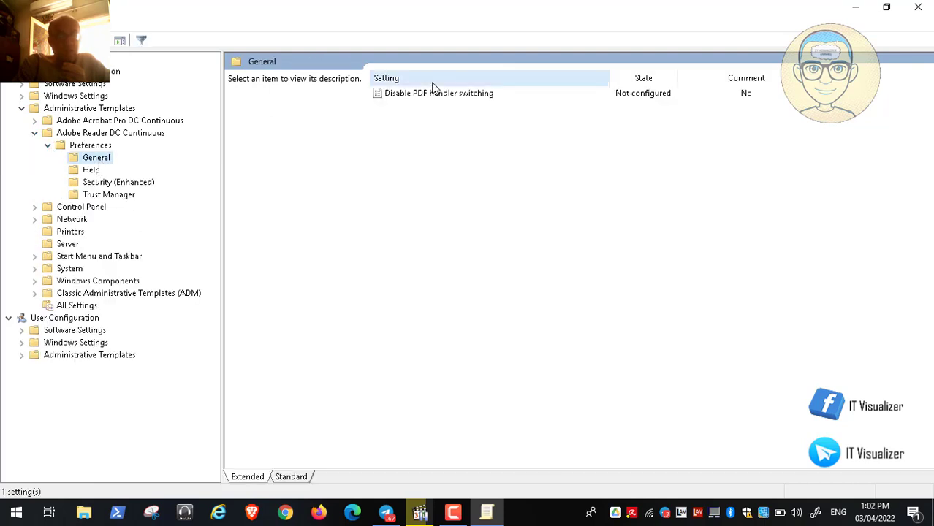
{"action": "left_click", "coordinate": [444, 98]}
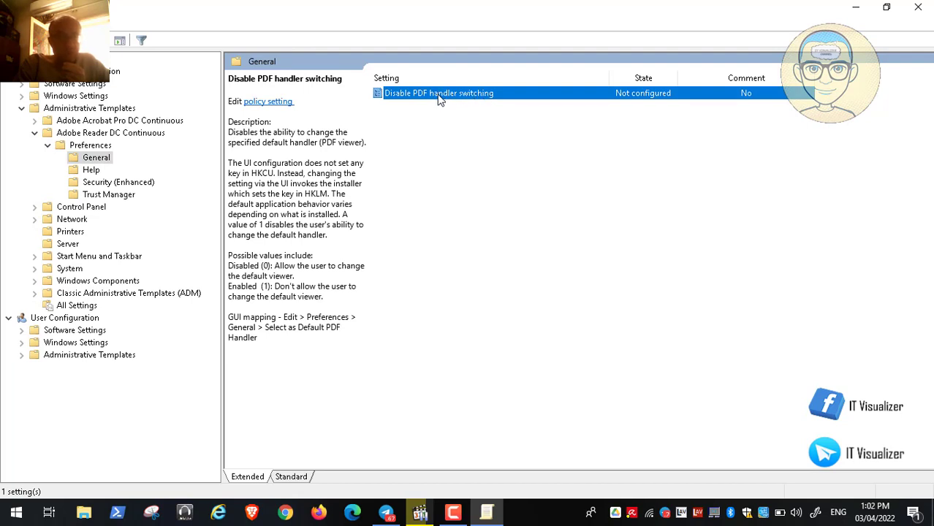
Minimize the policy editor, switch back to the media player and resume Video30.mp4 in full-screen view
{"action": "left_click", "coordinate": [855, 8]}
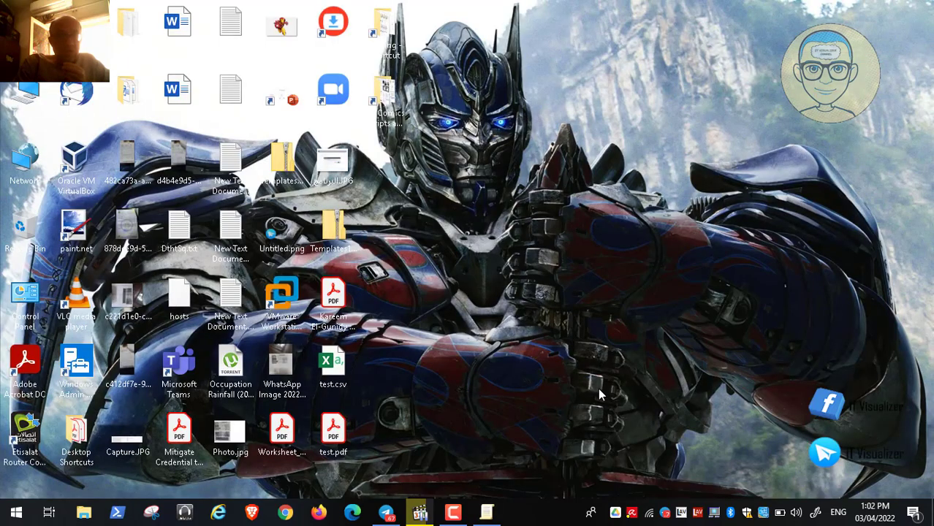
{"action": "left_click", "coordinate": [418, 518]}
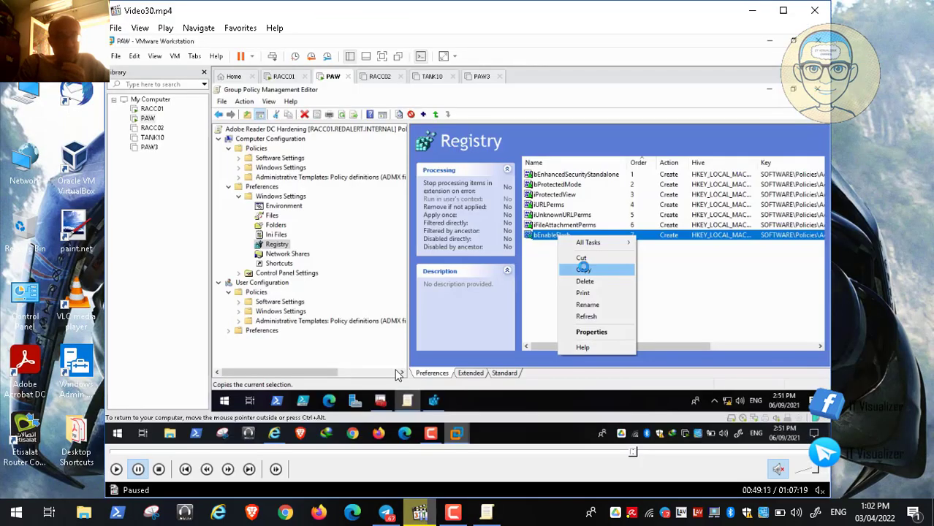
{"action": "double_click", "coordinate": [386, 349]}
{"action": "left_click", "coordinate": [27, 497]}
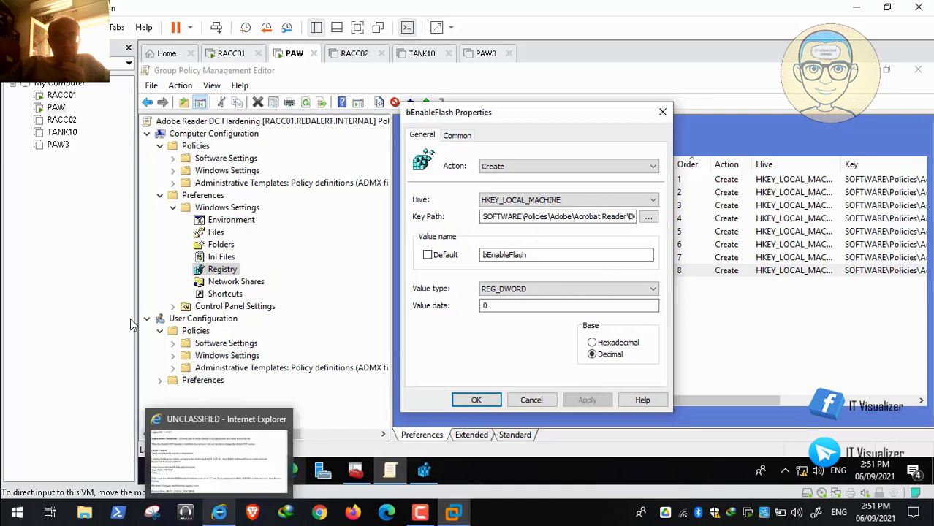
Switch to the STIG document in Internet Explorer and copy the value name bDisablePDFHandlerSwitching from the check content
{"action": "left_click", "coordinate": [218, 513]}
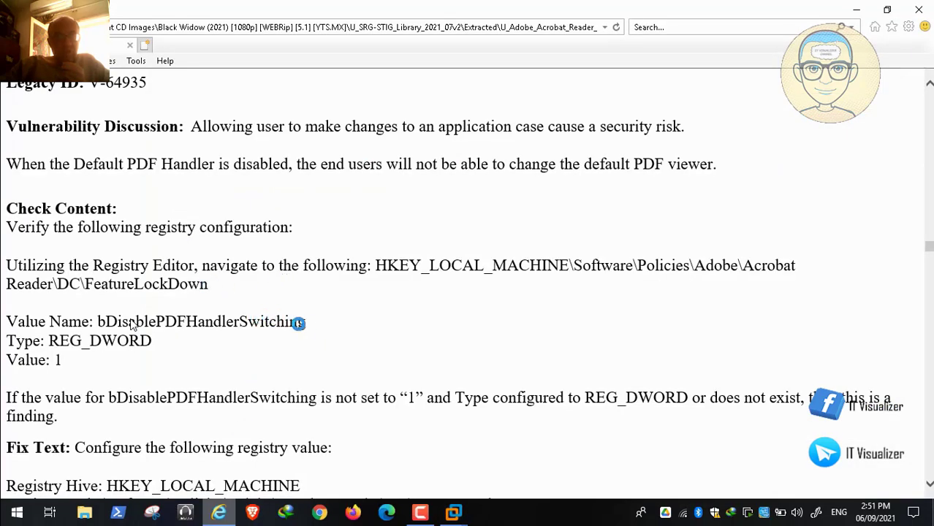
{"action": "left_click_drag", "start_coordinate": [304, 322], "coordinate": [130, 321]}
{"action": "key", "text": "ctrl+c"}
{"action": "right_click", "coordinate": [130, 322]}
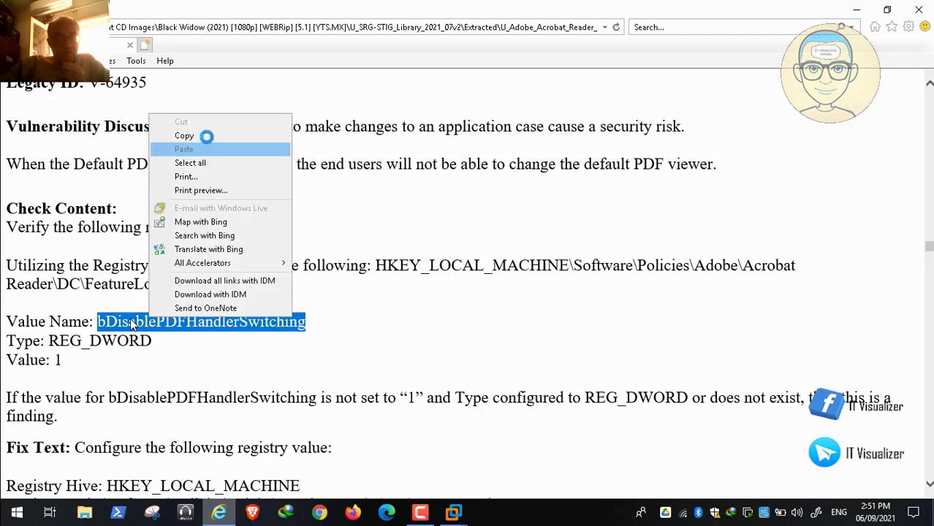
{"action": "left_click", "coordinate": [207, 135]}
Switch to the PAW virtual machine and replace the duplicated registry item's value name with bDisablePDFHandlerSwitching
{"action": "left_click", "coordinate": [453, 512]}
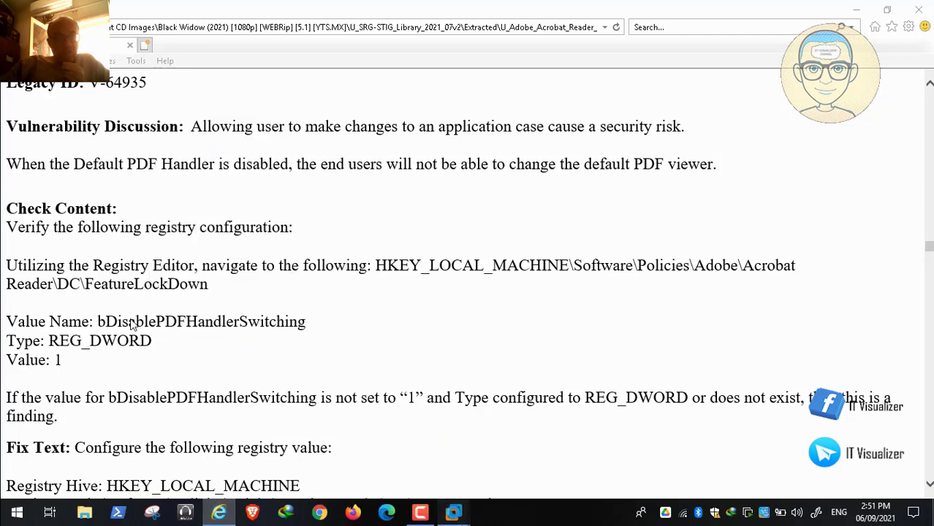
{"action": "left_click", "coordinate": [407, 426]}
{"action": "left_click_drag", "start_coordinate": [579, 255], "coordinate": [446, 252]}
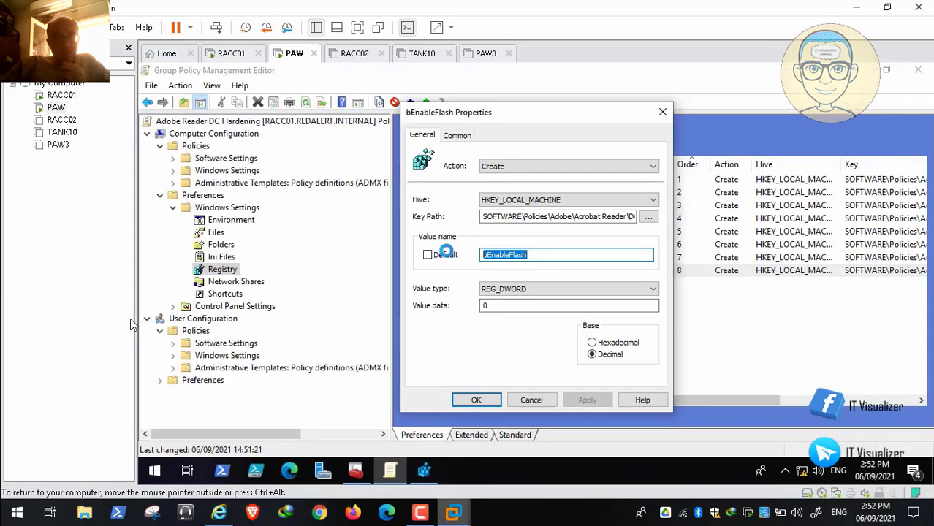
{"action": "key", "text": "BackSpace"}
{"action": "key", "text": "ctrl+v"}
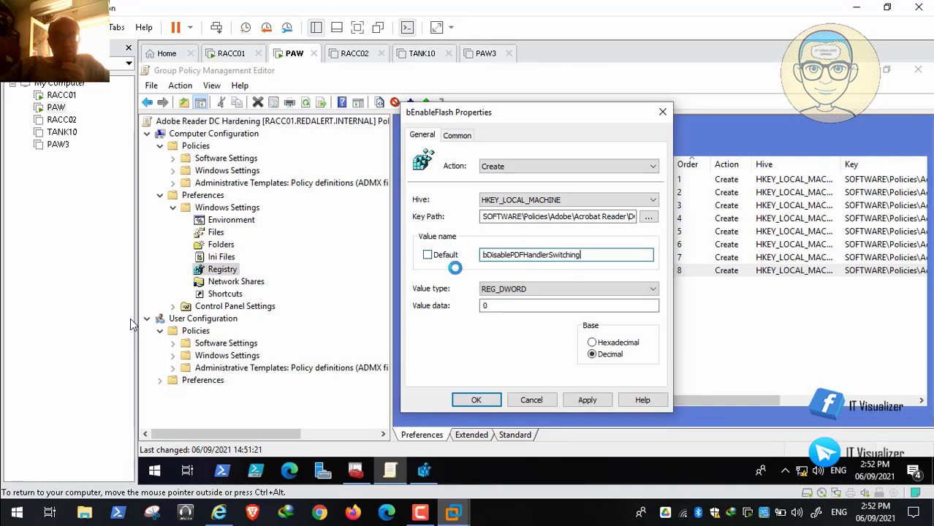
Set the bDisablePDFHandlerSwitching value data to 1, apply the change and close the item's properties
{"action": "left_click", "coordinate": [504, 304]}
{"action": "key", "text": "BackSpace"}
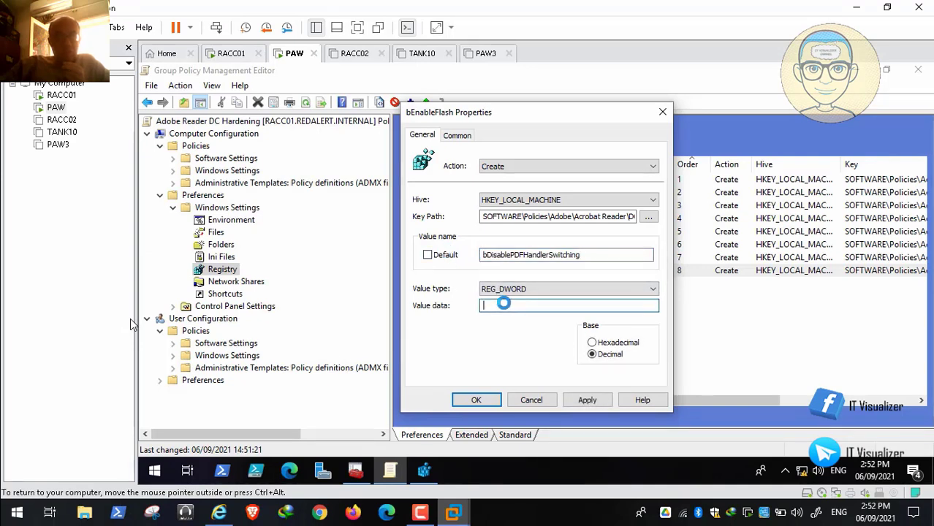
{"action": "type", "text": "1"}
{"action": "left_click", "coordinate": [585, 400]}
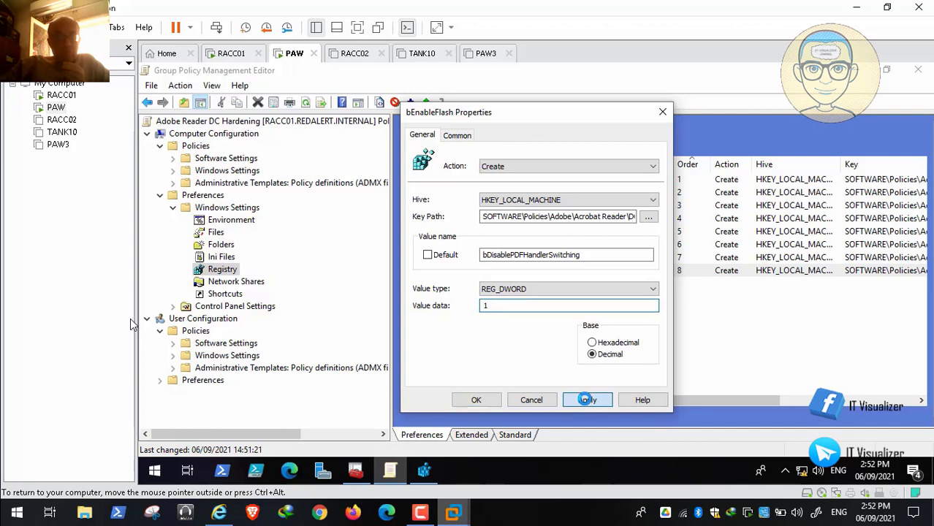
{"action": "left_click", "coordinate": [476, 399]}
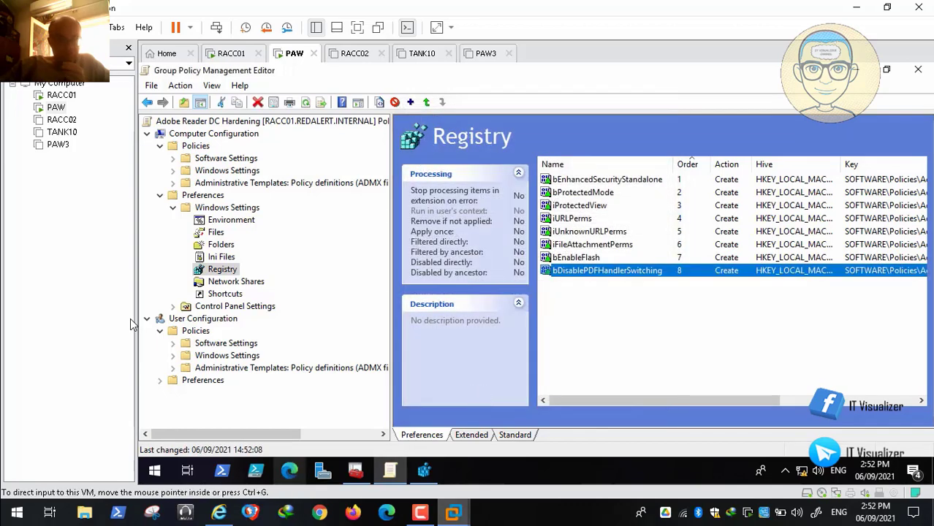
Return to the STIG document in Internet Explorer and view rule ARDC-CN-000055 on the Adobe Send and Track plugin
{"action": "left_click", "coordinate": [218, 512]}
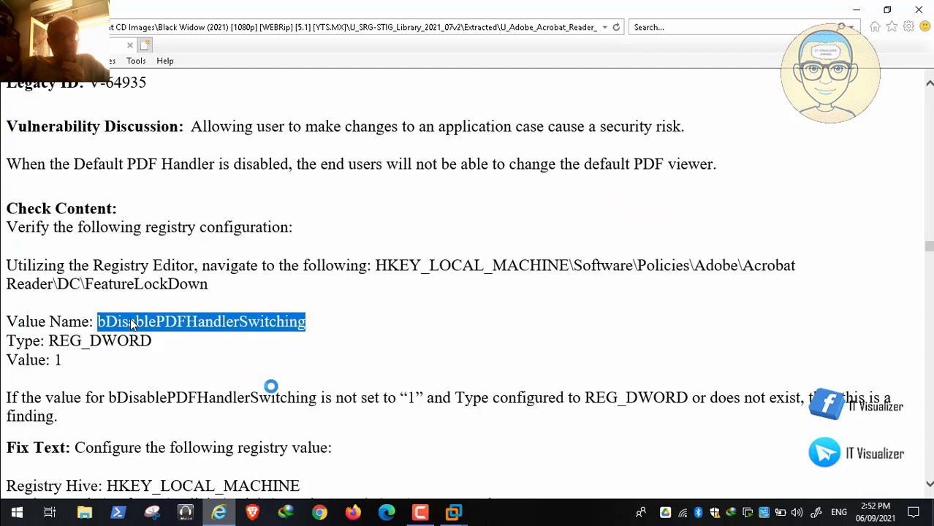
{"action": "scroll", "coordinate": [131, 320], "scroll_direction": "down", "scroll_amount": 1}
{"action": "scroll", "coordinate": [131, 320], "scroll_direction": "down", "scroll_amount": 7}
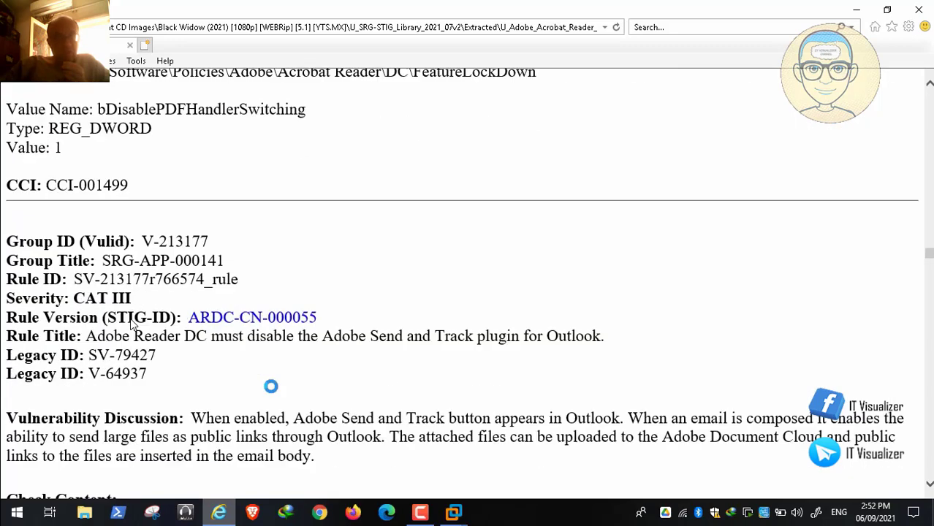
Resume Video30.mp4 briefly, pause it at the Send and Track rule and leave full-screen view
{"action": "mouse_move", "coordinate": [33, 501]}
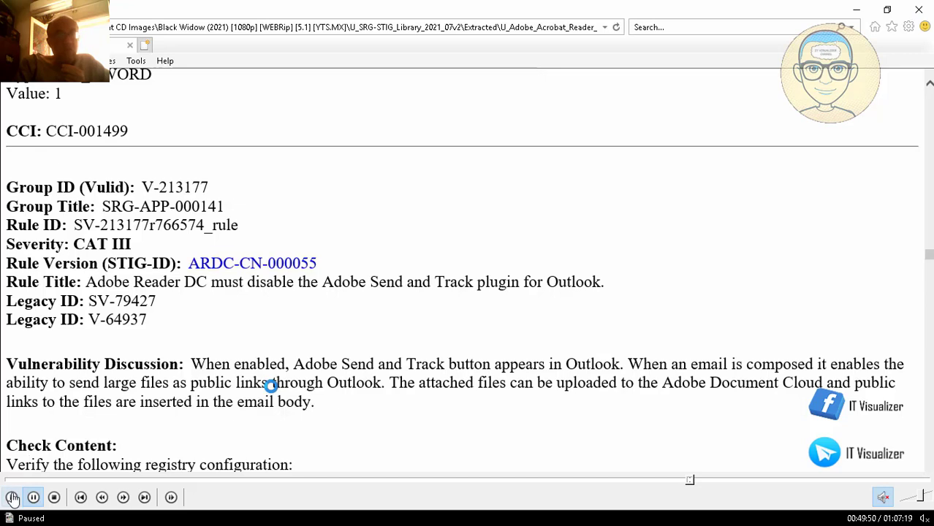
{"action": "left_click", "coordinate": [12, 497]}
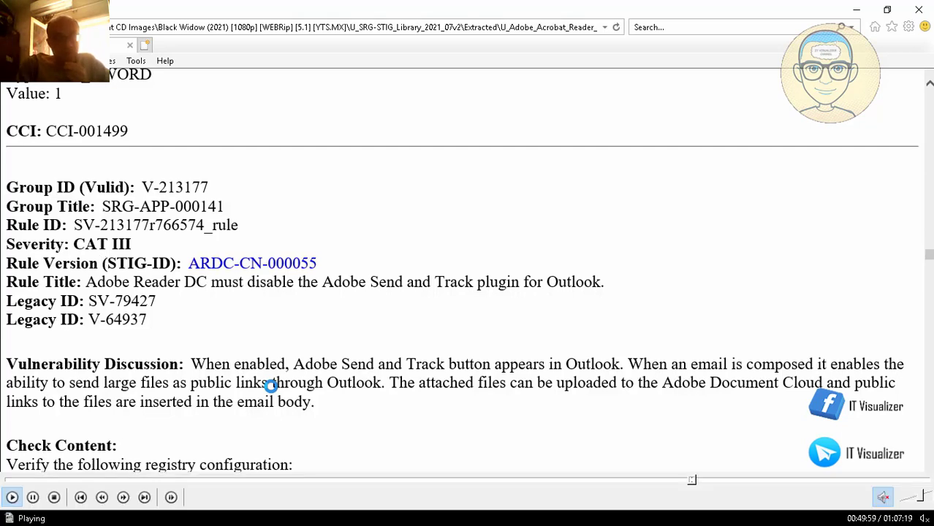
{"action": "left_click", "coordinate": [33, 503]}
{"action": "double_click", "coordinate": [207, 302]}
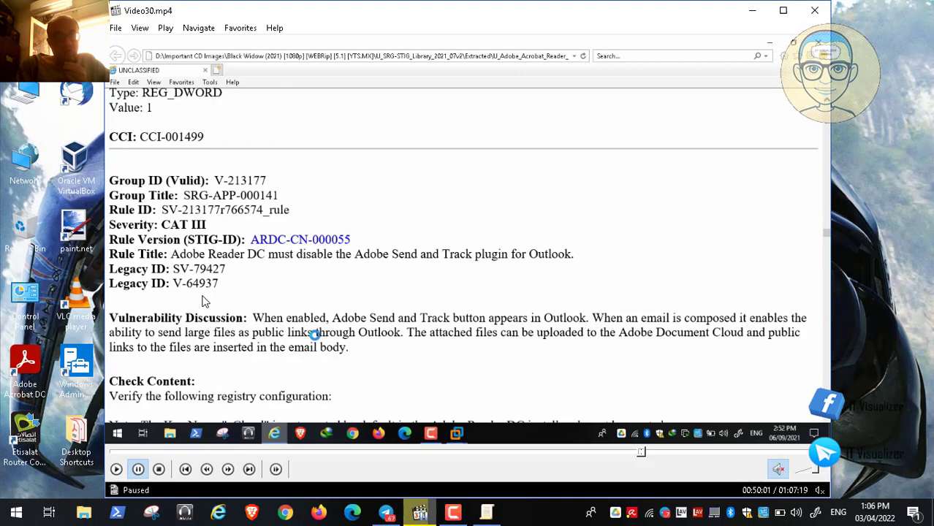
Switch to Brave, search Google for "adobe sent and track option in outlook" and view the image results
{"action": "left_click", "coordinate": [250, 520]}
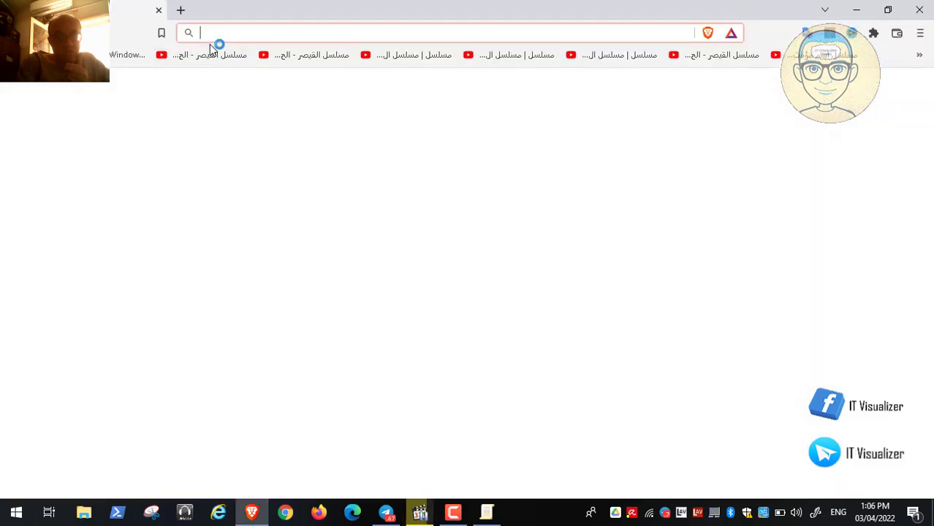
{"action": "type", "text": "adob"}
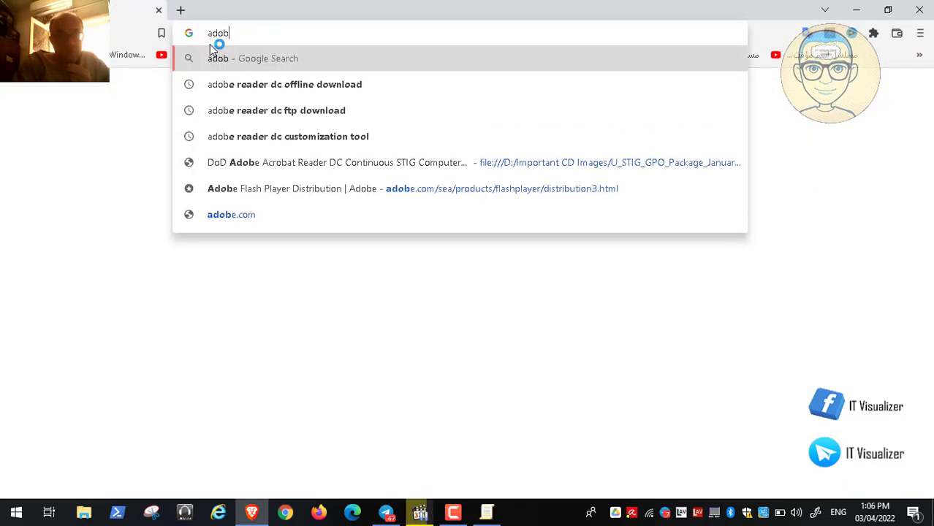
{"action": "type", "text": "e sent"}
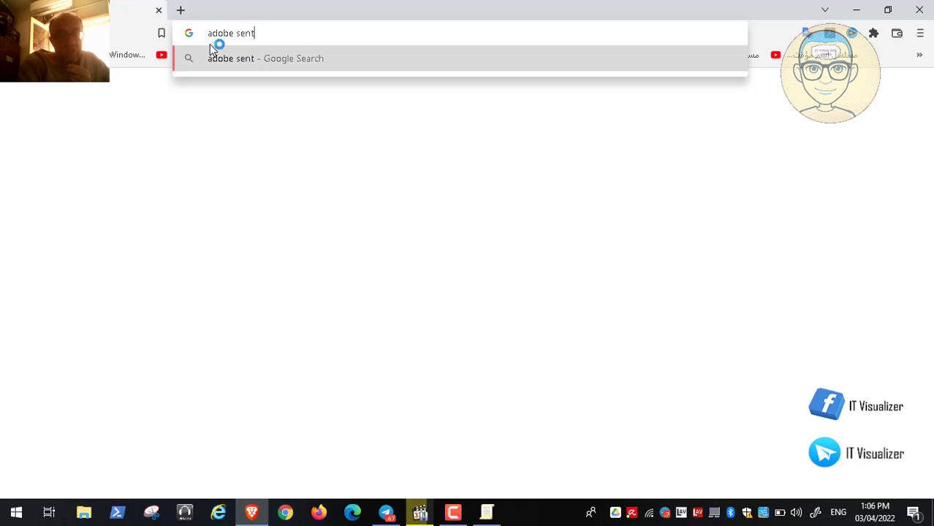
{"action": "type", "text": " and "}
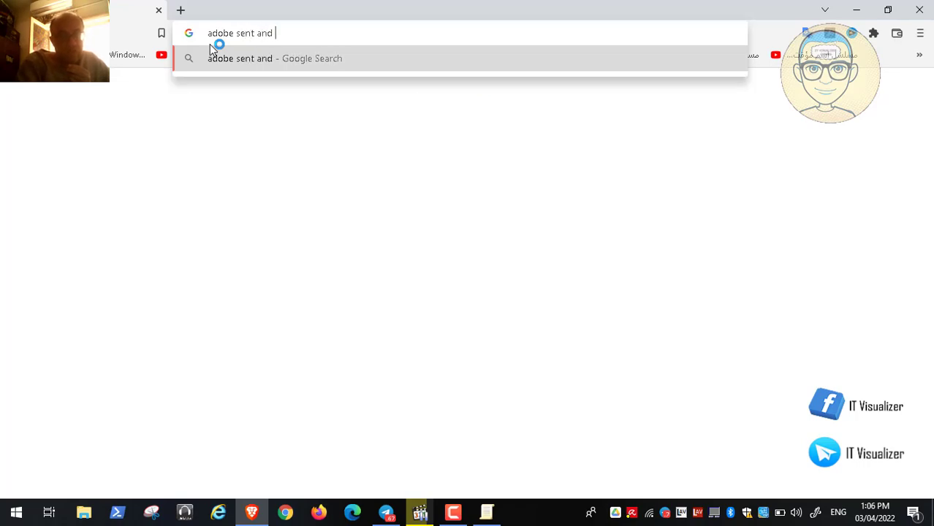
{"action": "type", "text": "track"}
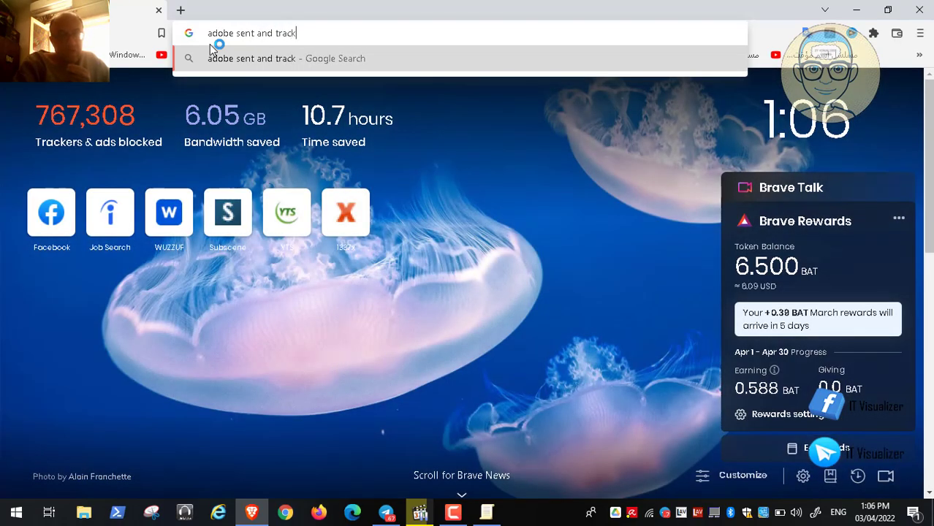
{"action": "type", "text": " optio"}
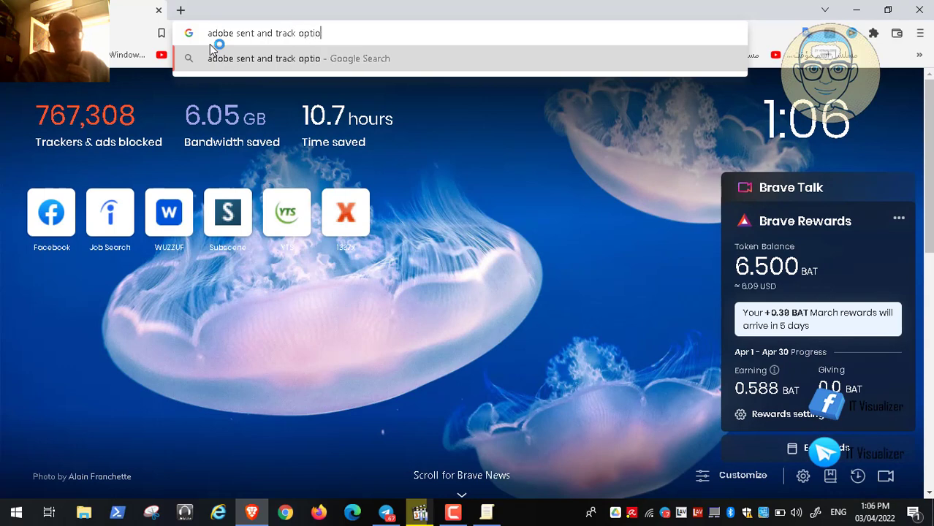
{"action": "type", "text": "n in outlook"}
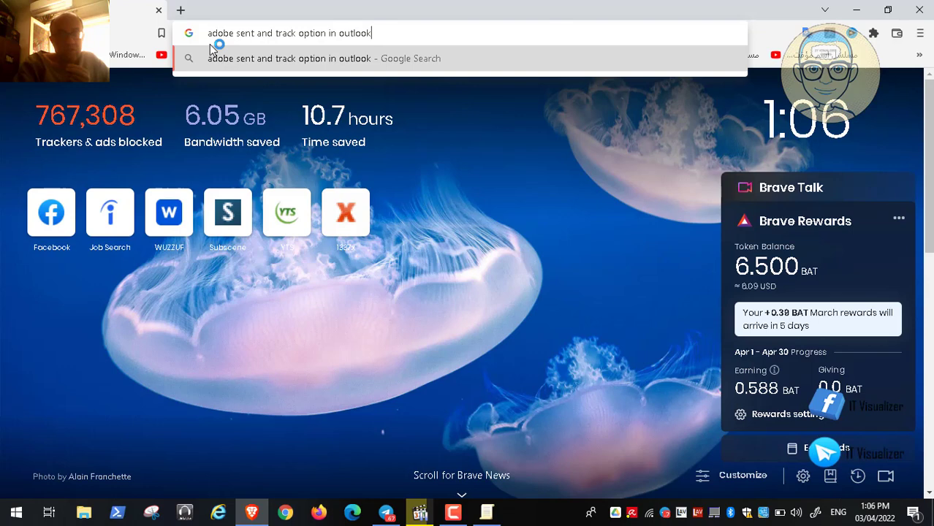
{"action": "key", "text": "Return"}
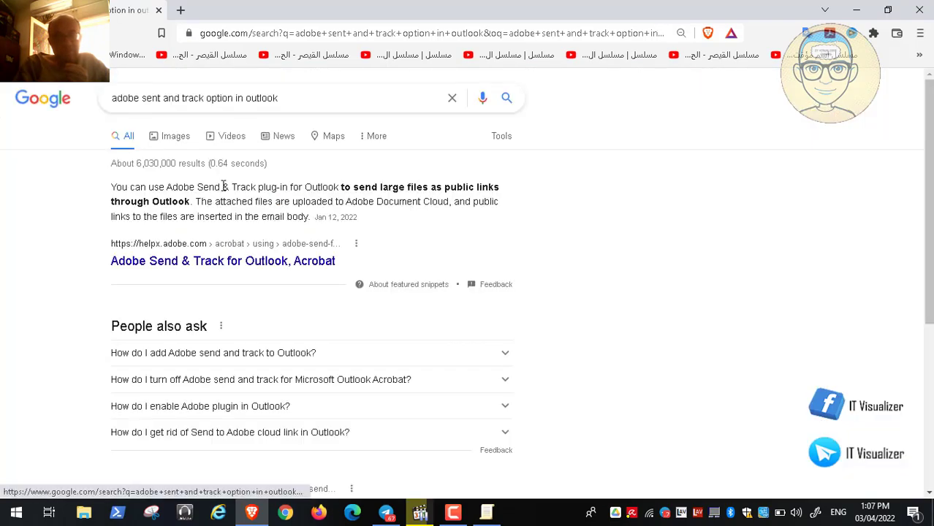
{"action": "left_click", "coordinate": [179, 142]}
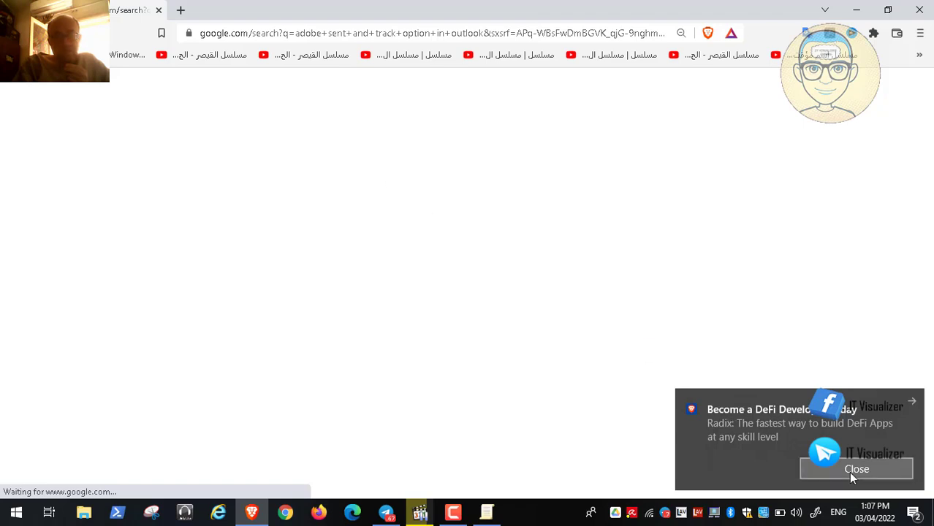
{"action": "left_click", "coordinate": [870, 474]}
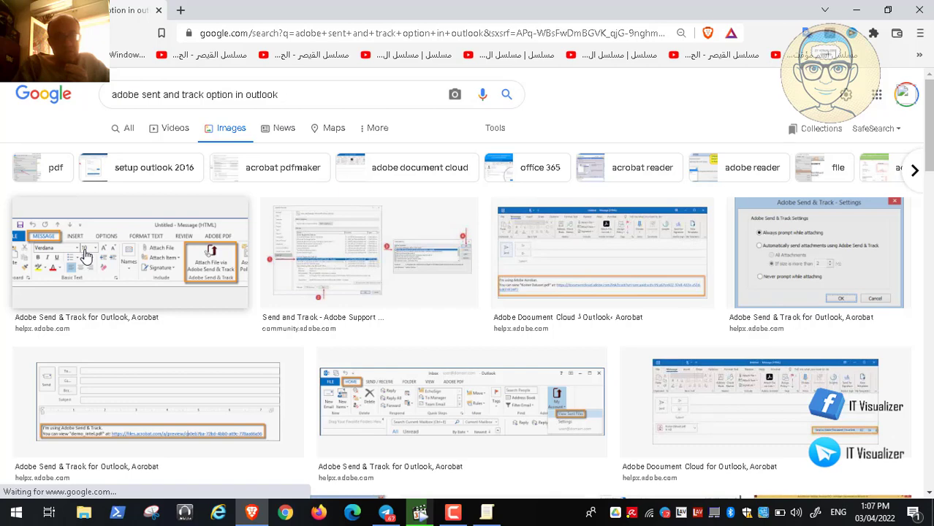
Return to Video30.mp4, rewind it to the start of rule ARDC-CN-000055, pause it and minimize the player
{"action": "left_click", "coordinate": [419, 511]}
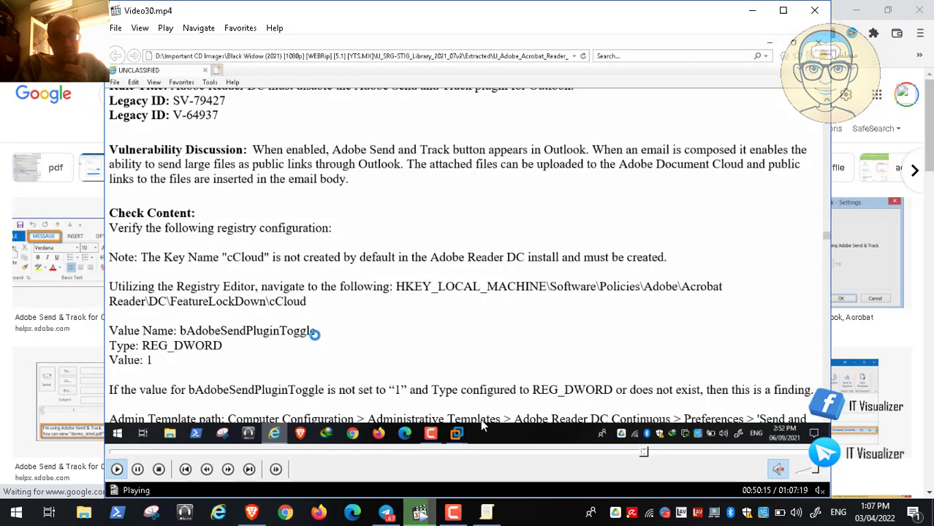
{"action": "left_click", "coordinate": [640, 453]}
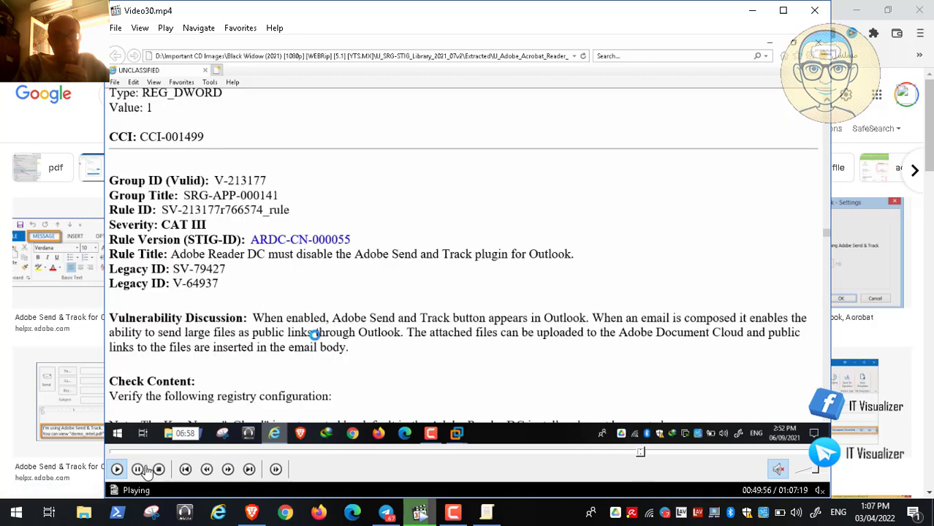
{"action": "left_click", "coordinate": [138, 469]}
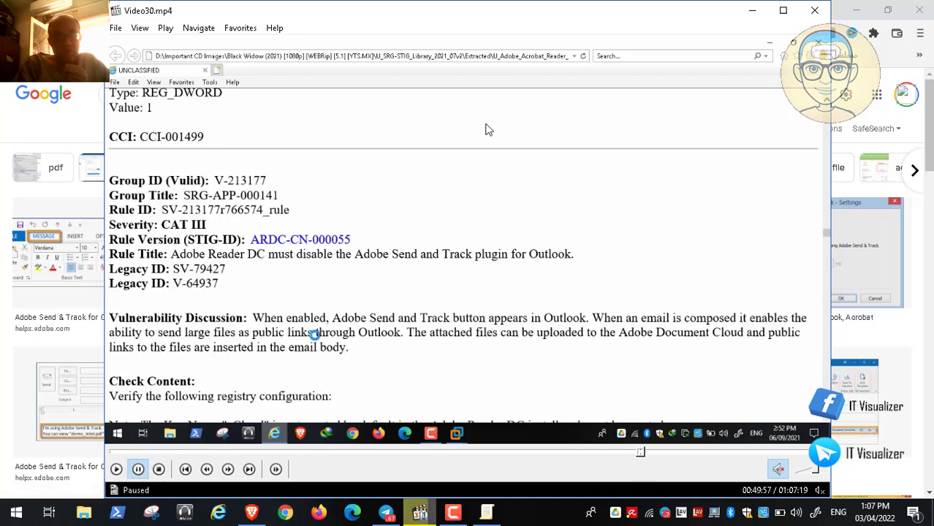
{"action": "left_click", "coordinate": [752, 10]}
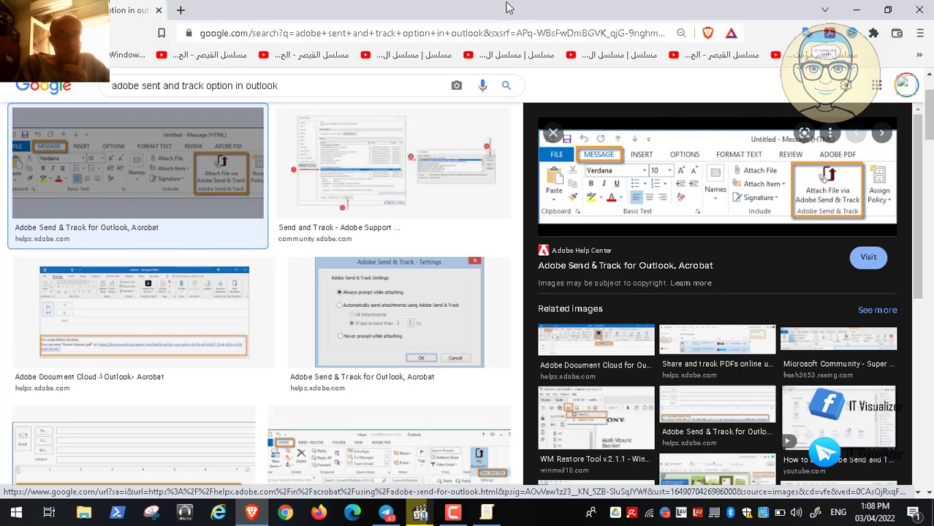
Minimize the browser, play Video30.mp4 briefly in full screen at the Send and Track rule and leave full-screen view
{"action": "left_click", "coordinate": [856, 9]}
{"action": "left_click", "coordinate": [419, 511]}
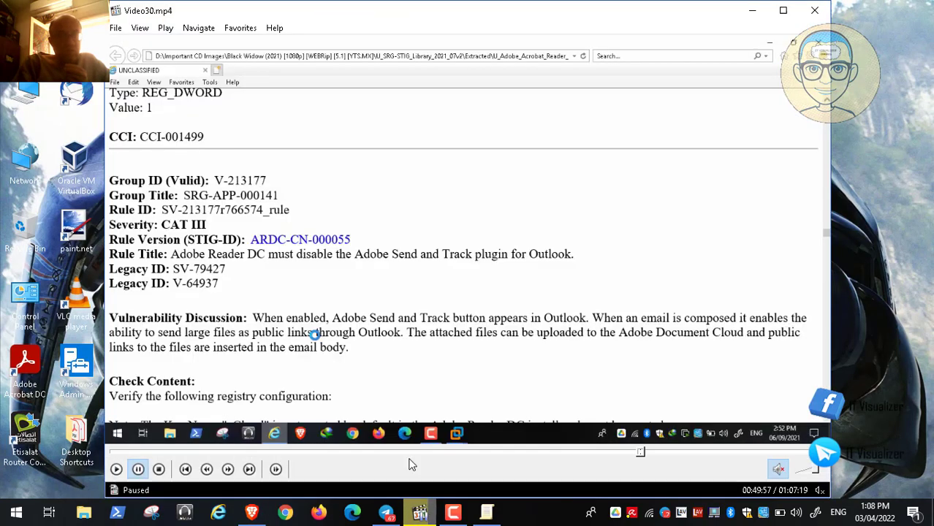
{"action": "double_click", "coordinate": [344, 303]}
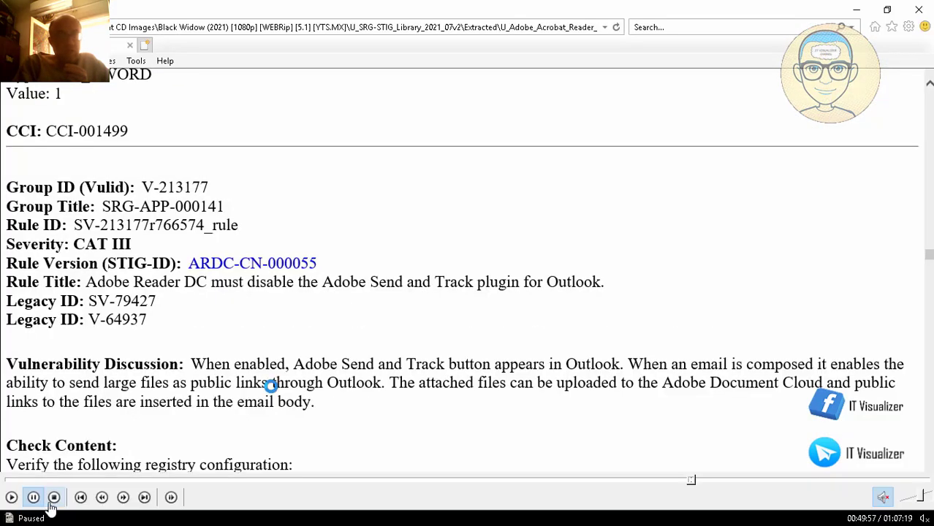
{"action": "left_click", "coordinate": [9, 499]}
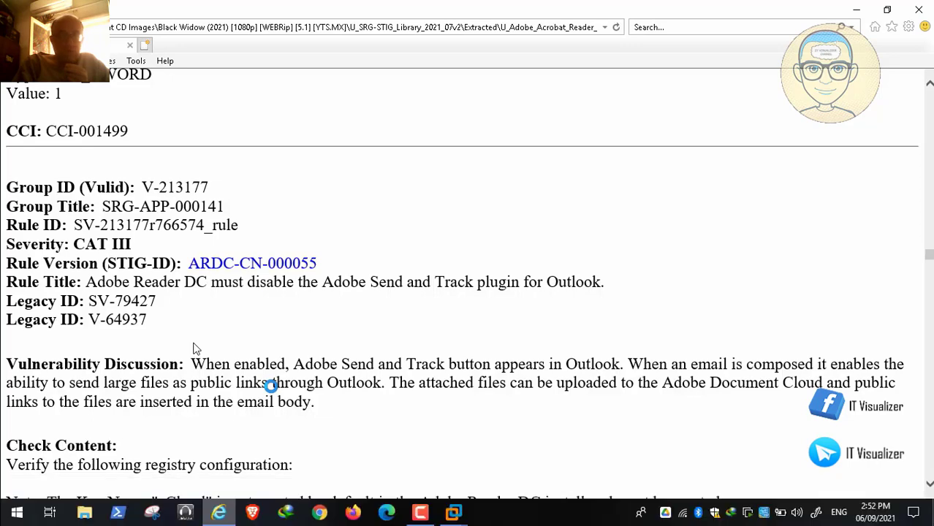
{"action": "double_click", "coordinate": [196, 348]}
Switch to the local policy editor and check the Adobe Reader DC Continuous preferences under Computer and User Configuration for a Send and Track setting
{"action": "left_click", "coordinate": [487, 513]}
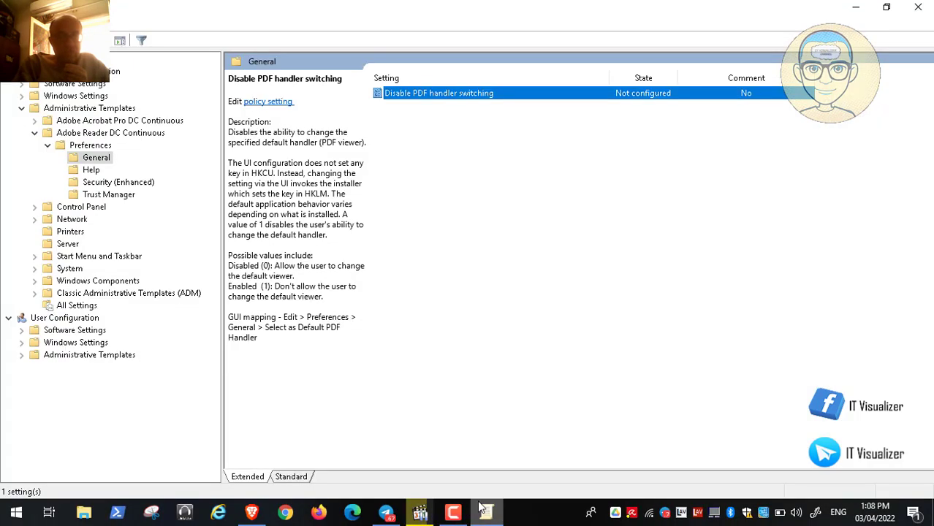
{"action": "left_click", "coordinate": [91, 171]}
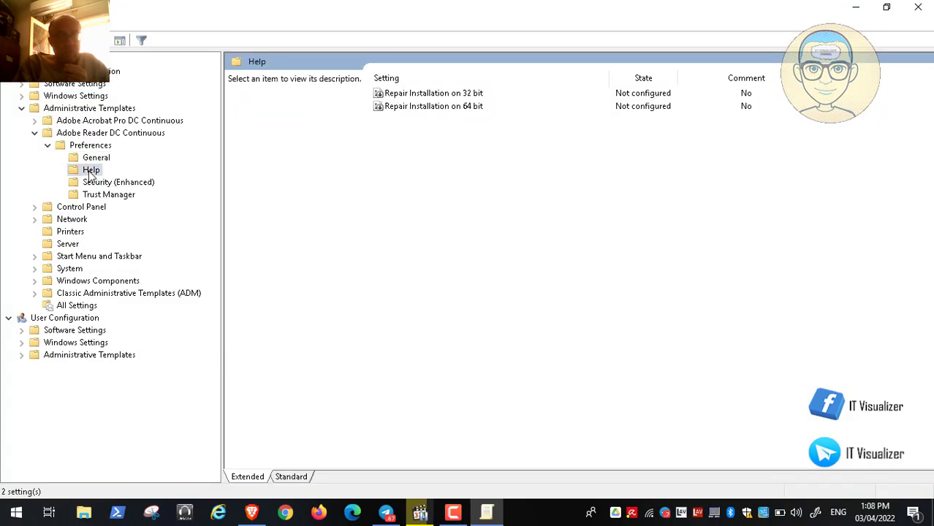
{"action": "left_click", "coordinate": [108, 184]}
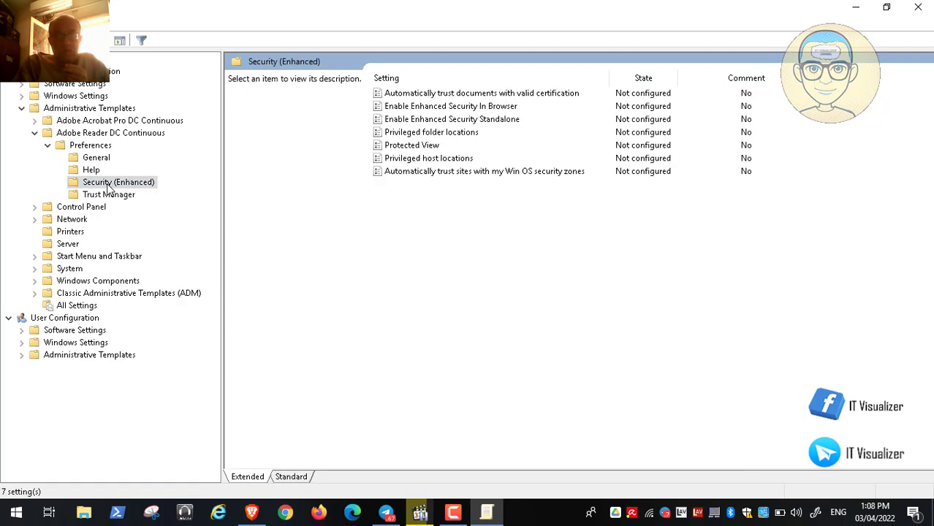
{"action": "left_click", "coordinate": [116, 196]}
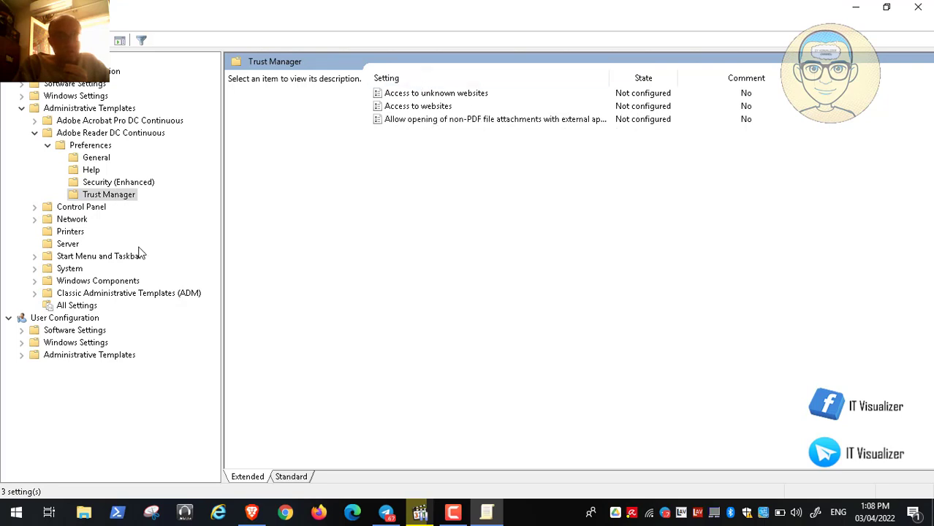
{"action": "left_click", "coordinate": [21, 355]}
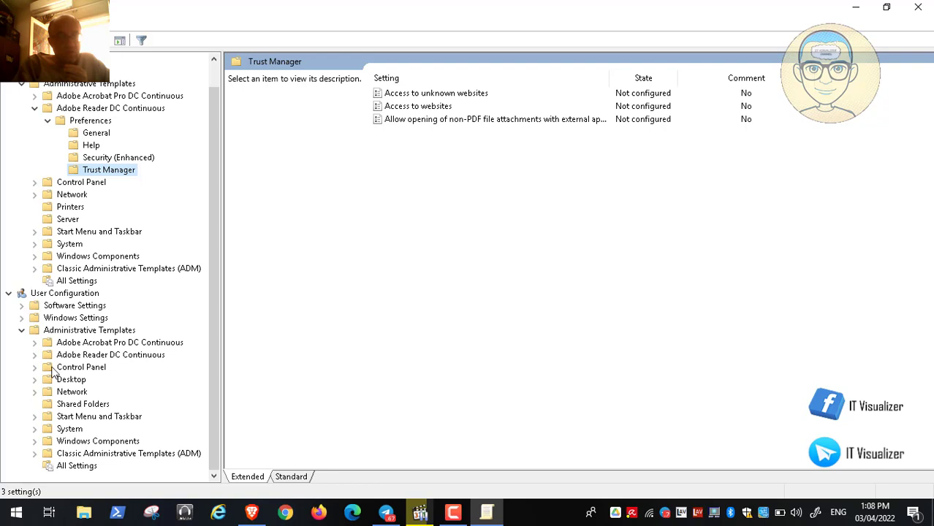
{"action": "left_click", "coordinate": [34, 354]}
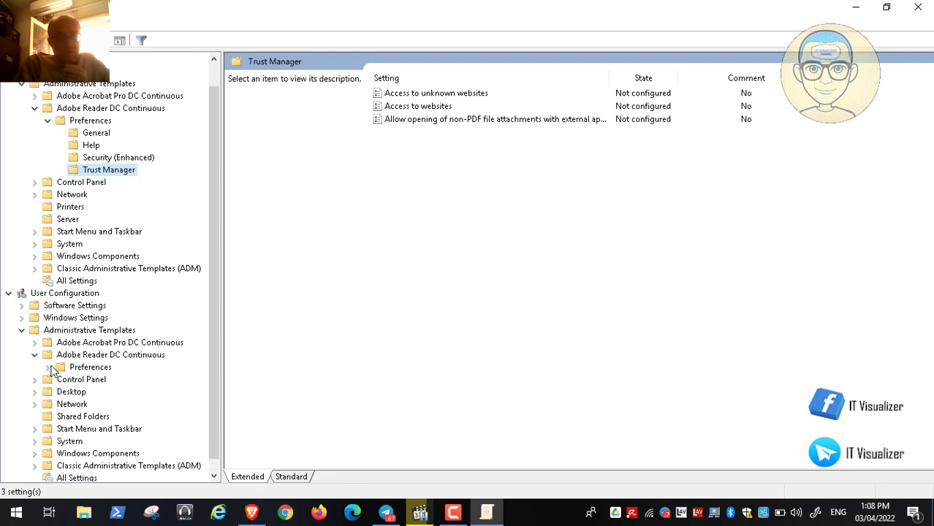
{"action": "left_click", "coordinate": [48, 367]}
{"action": "left_click", "coordinate": [93, 380]}
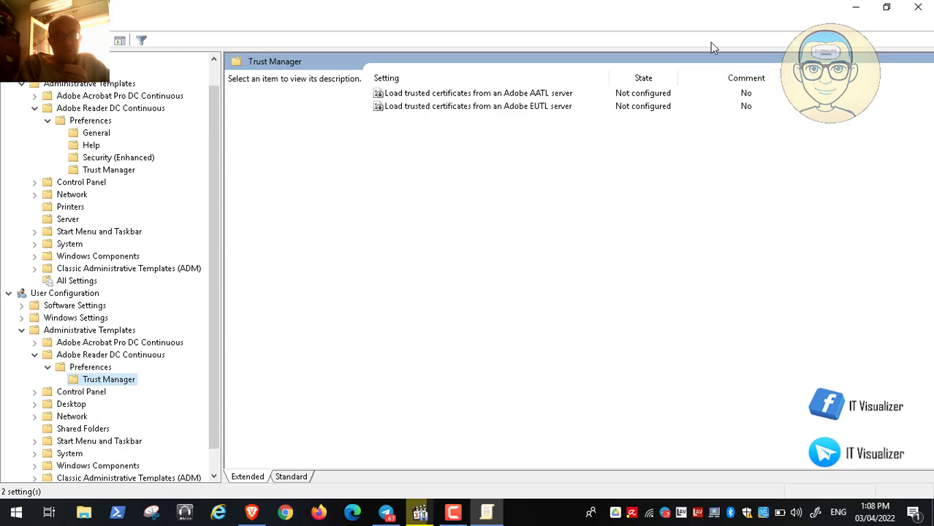
{"action": "left_click", "coordinate": [856, 7]}
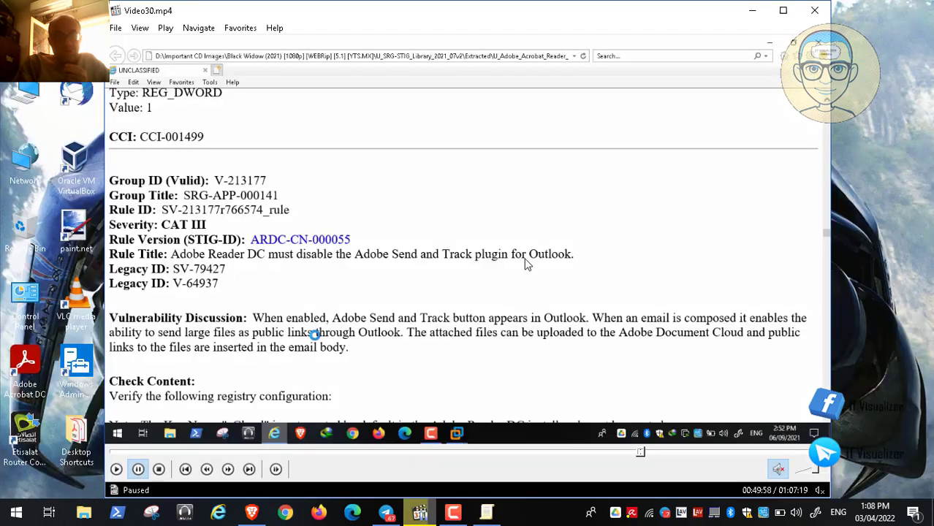
Resume Video30.mp4 in full screen and read the vulnerability discussion and check content of rule ARDC-CN-000055
{"action": "double_click", "coordinate": [414, 270]}
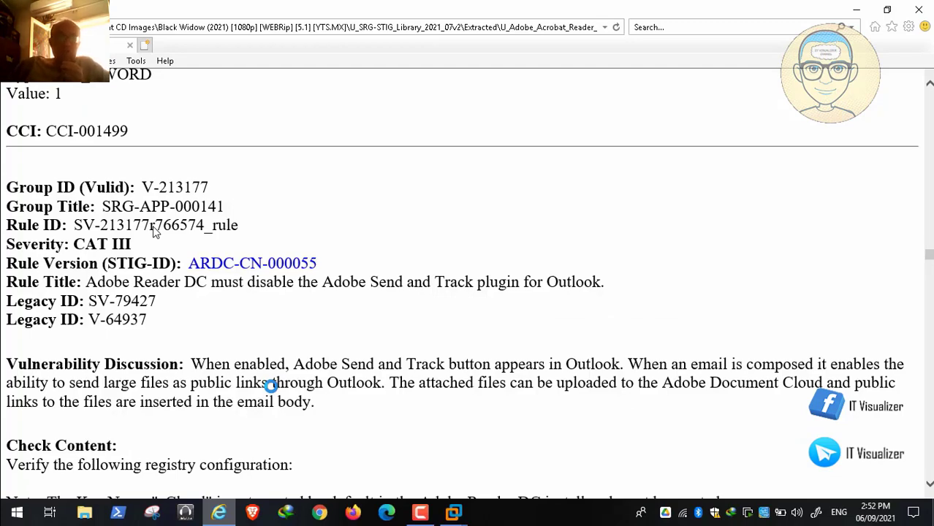
{"action": "scroll", "coordinate": [155, 231], "scroll_direction": "down", "scroll_amount": 1}
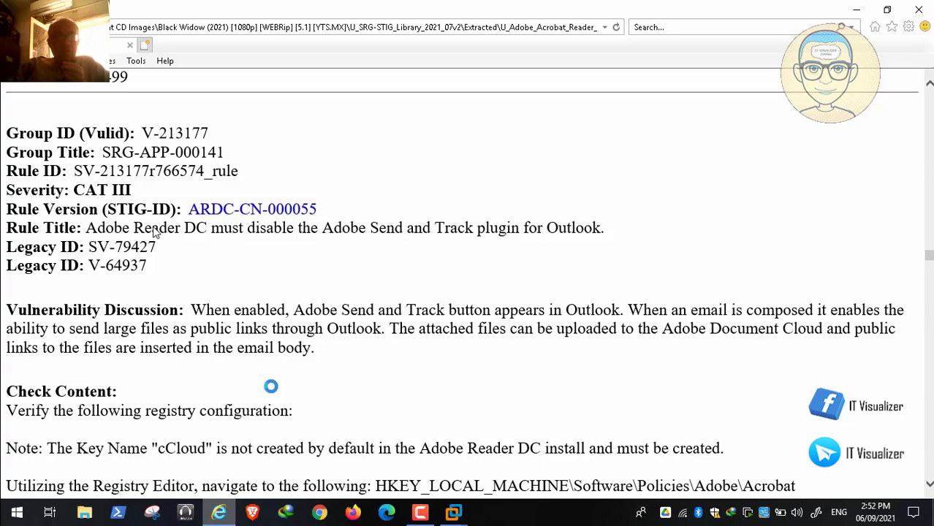
{"action": "scroll", "coordinate": [154, 231], "scroll_direction": "down", "scroll_amount": 2}
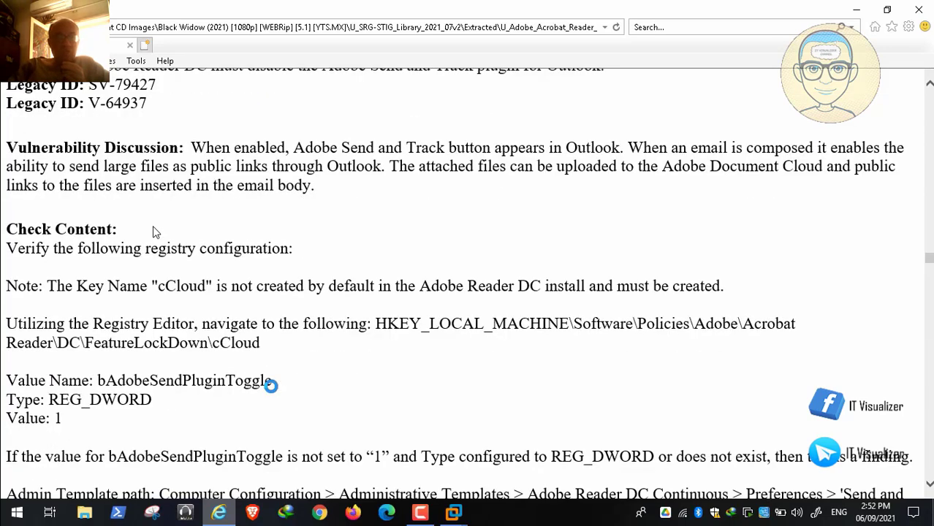
{"action": "scroll", "coordinate": [154, 231], "scroll_direction": "down", "scroll_amount": 1}
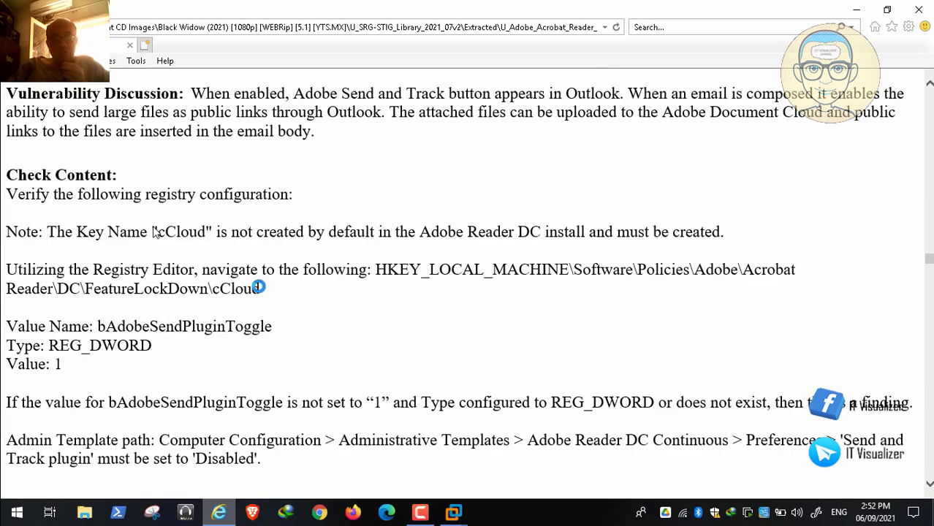
Switch to the PAW virtual machine and duplicate the bDisablePDFHandlerSwitching registry item in the Registry preferences list
{"action": "left_click", "coordinate": [454, 513]}
{"action": "mouse_move", "coordinate": [186, 494]}
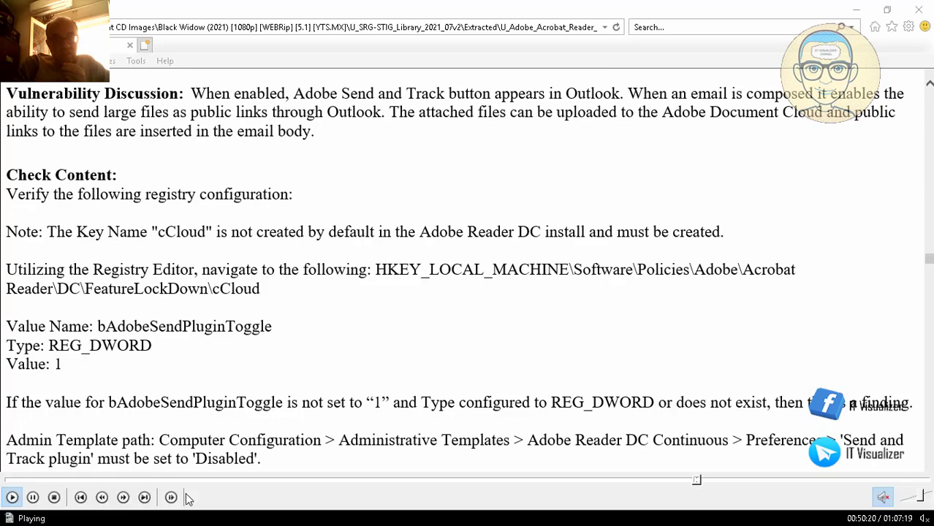
{"action": "left_click", "coordinate": [437, 439]}
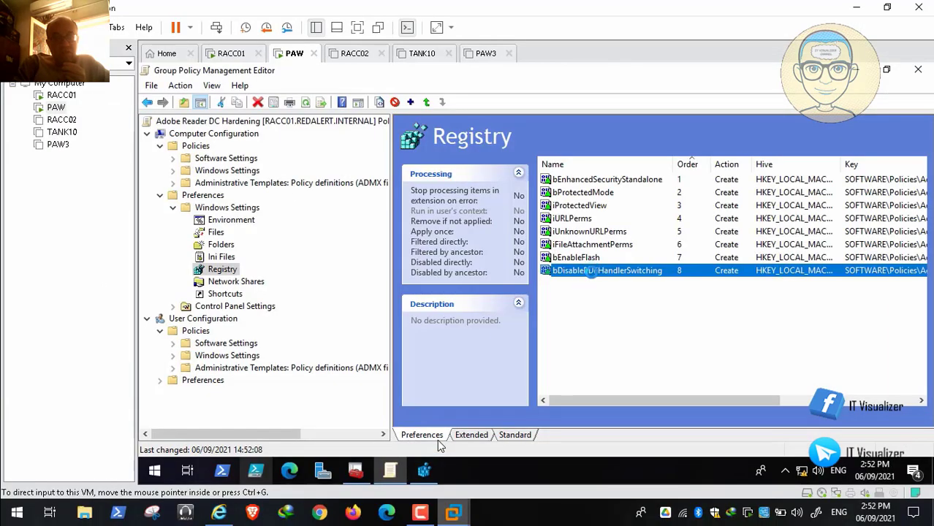
{"action": "right_click", "coordinate": [590, 271]}
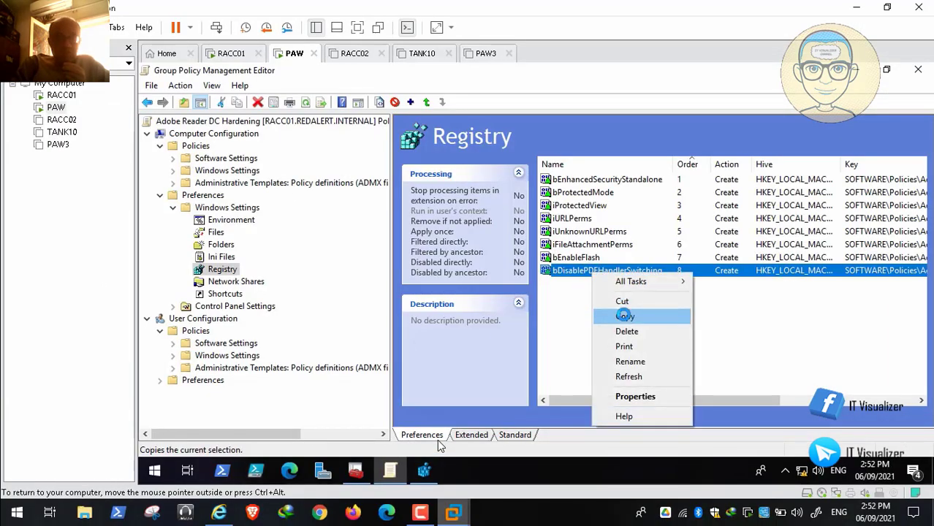
{"action": "left_click", "coordinate": [624, 316]}
{"action": "right_click", "coordinate": [584, 297]}
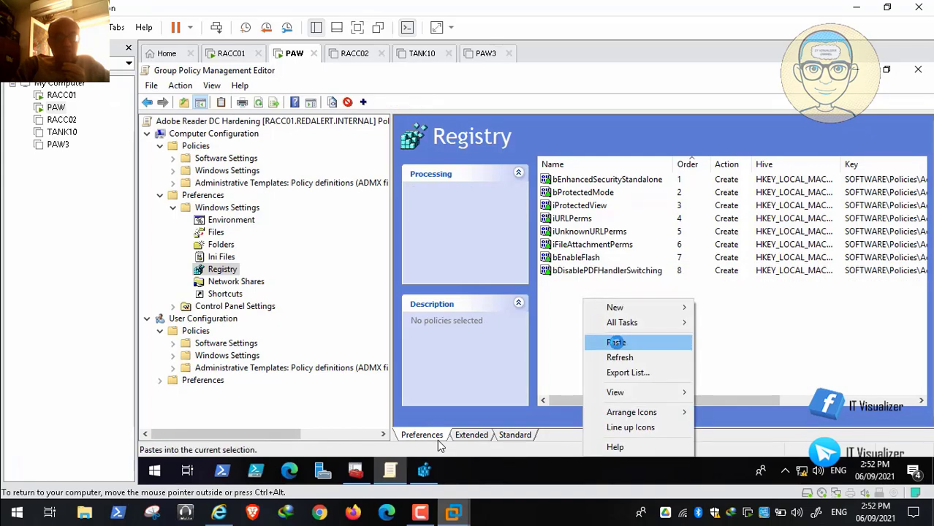
{"action": "left_click", "coordinate": [617, 342]}
Open the copied bDisablePDFHandlerSwitching item and browse its key path to HKEY_LOCAL_MACHINE\SOFTWARE\Policies\Adobe\Acrobat Reader\DC\FeatureLockDown
{"action": "double_click", "coordinate": [614, 283]}
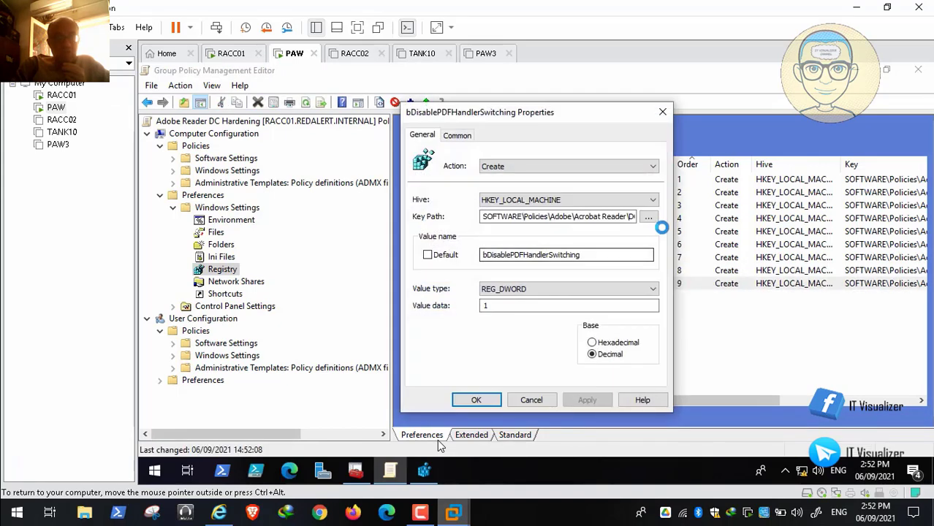
{"action": "left_click", "coordinate": [649, 217]}
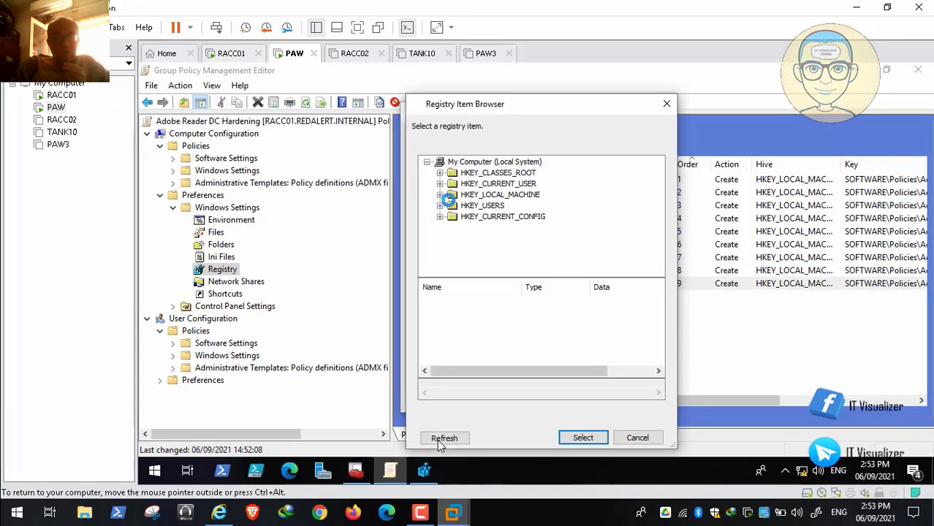
{"action": "double_click", "coordinate": [447, 196]}
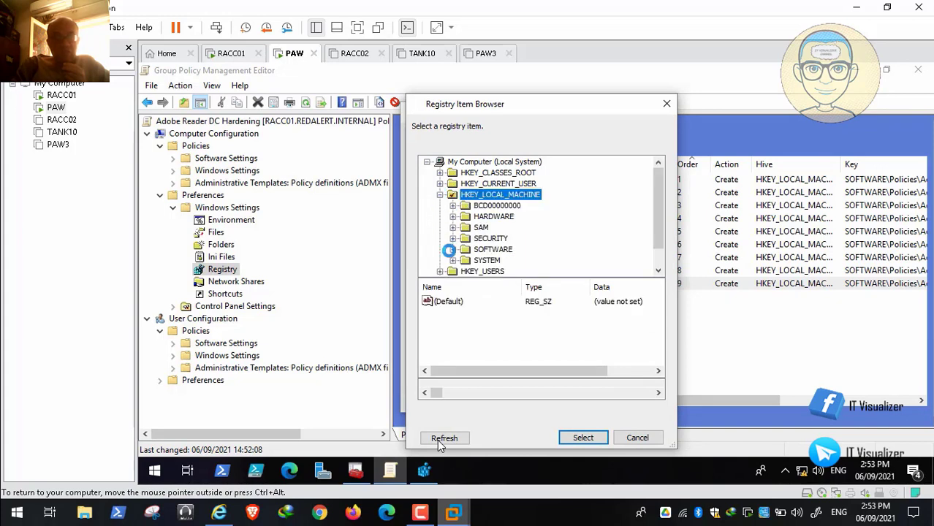
{"action": "double_click", "coordinate": [451, 249]}
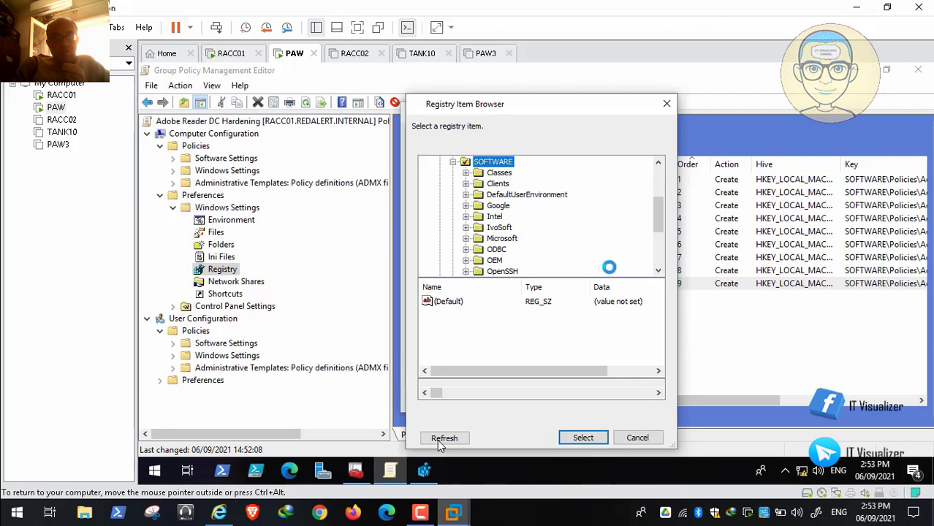
{"action": "scroll", "coordinate": [657, 269], "scroll_direction": "down", "scroll_amount": 6}
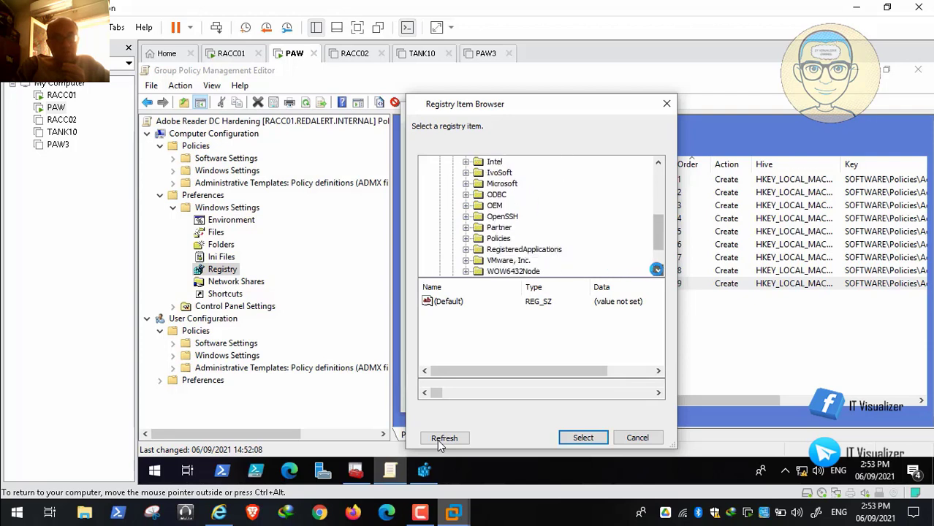
{"action": "left_click", "coordinate": [465, 226]}
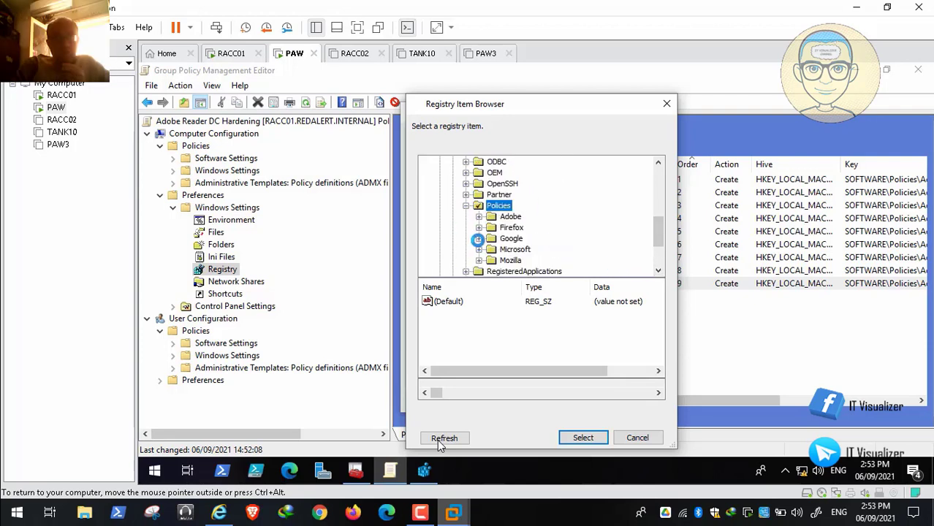
{"action": "left_click", "coordinate": [479, 217]}
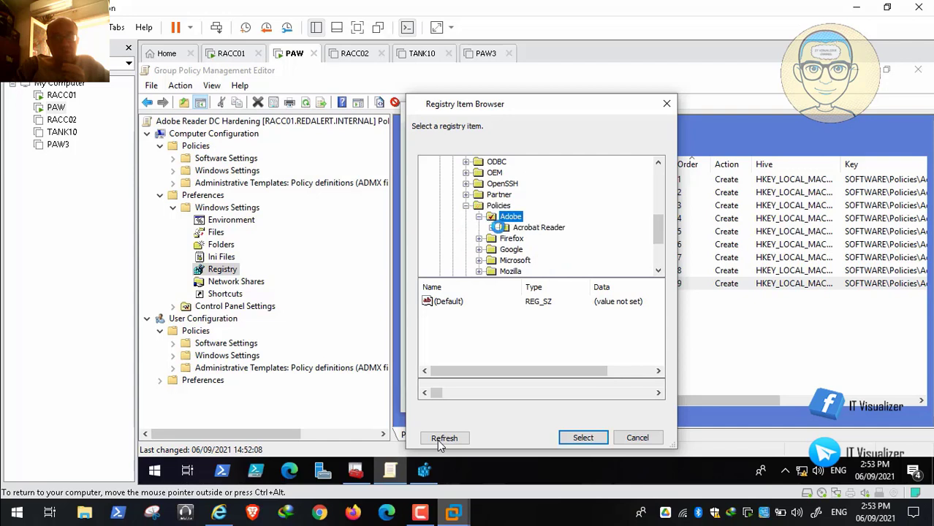
{"action": "left_click", "coordinate": [495, 227]}
{"action": "left_click", "coordinate": [504, 238]}
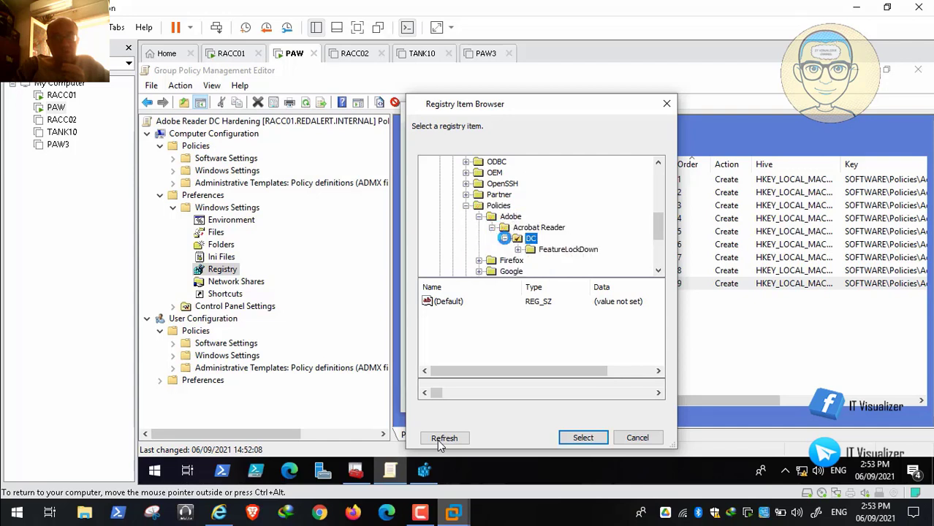
{"action": "left_click", "coordinate": [516, 250]}
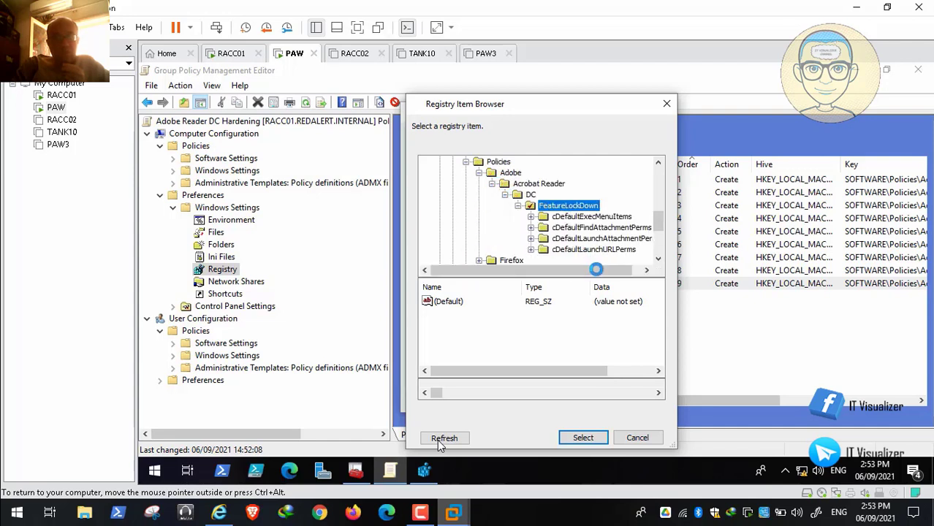
{"action": "left_click_drag", "start_coordinate": [597, 269], "coordinate": [631, 265]}
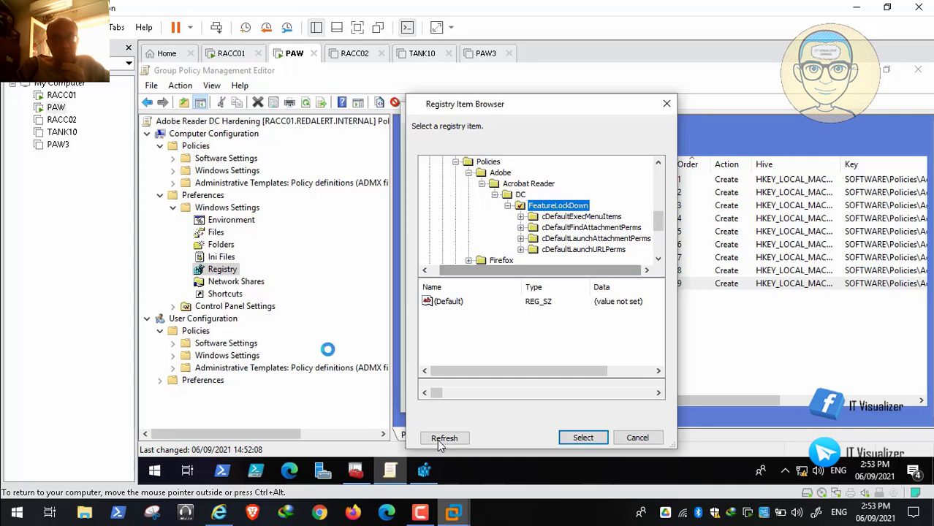
Switch to the STIG page to check the cCloud key path and bAdobeSendPluginToggle value, and pause Video30.mp4
{"action": "left_click", "coordinate": [220, 512]}
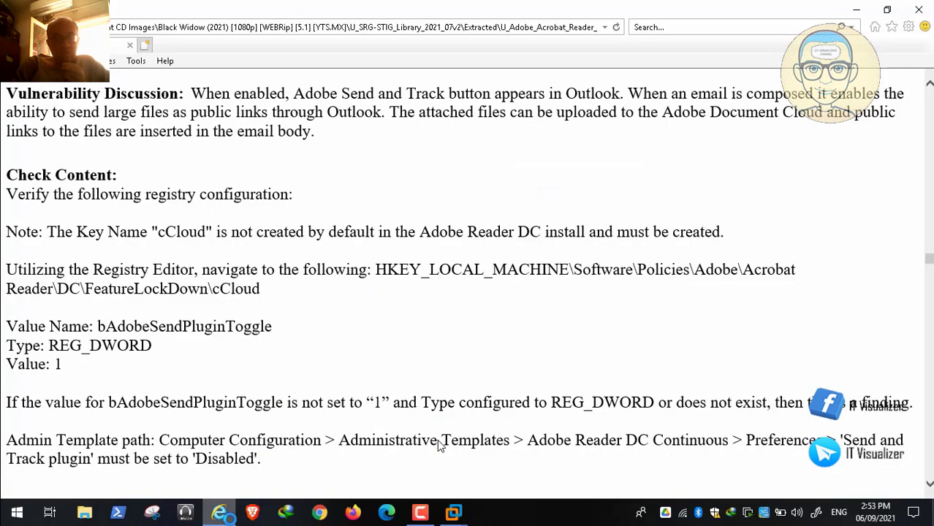
{"action": "mouse_move", "coordinate": [49, 498]}
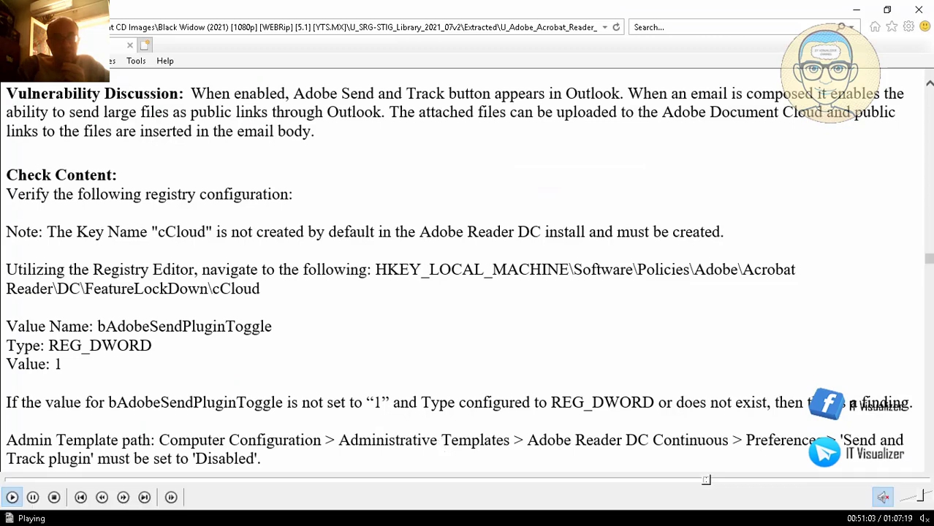
{"action": "left_click", "coordinate": [32, 498]}
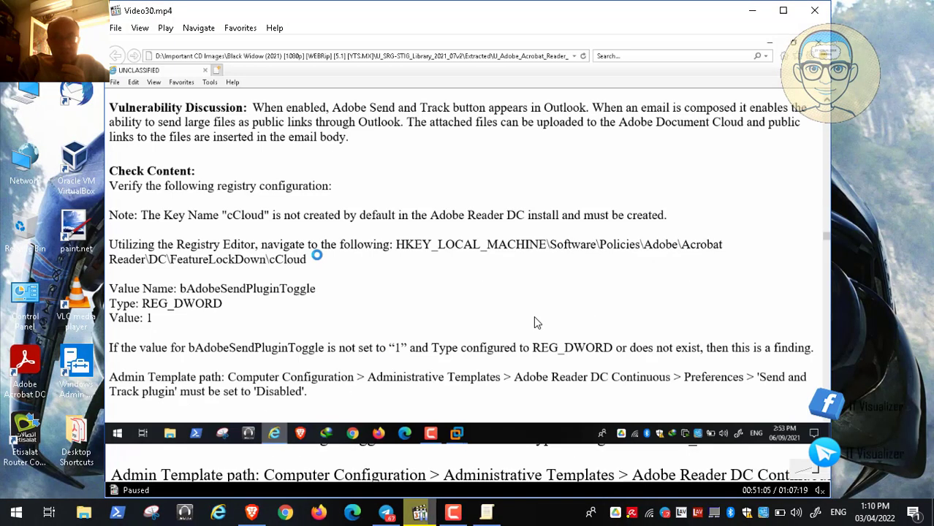
Switch to the local policy editor and review the Adobe Reader DC Continuous preferences under Computer Configuration, reading the Send and Track plugin description
{"action": "left_click", "coordinate": [487, 513]}
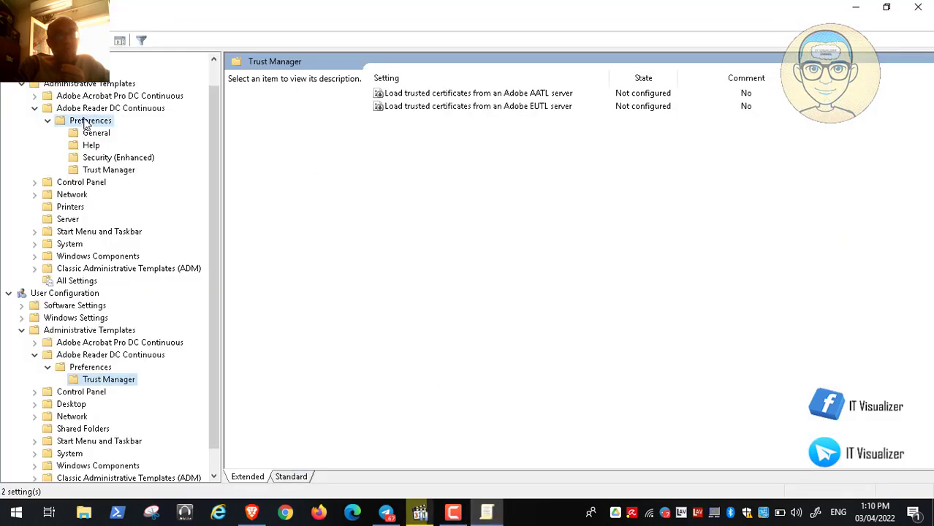
{"action": "left_click", "coordinate": [87, 122]}
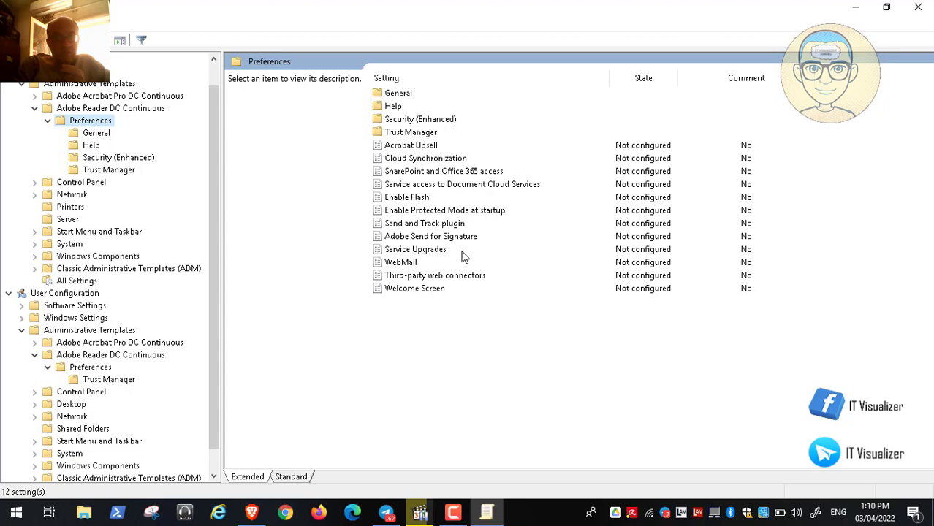
{"action": "left_click", "coordinate": [420, 514]}
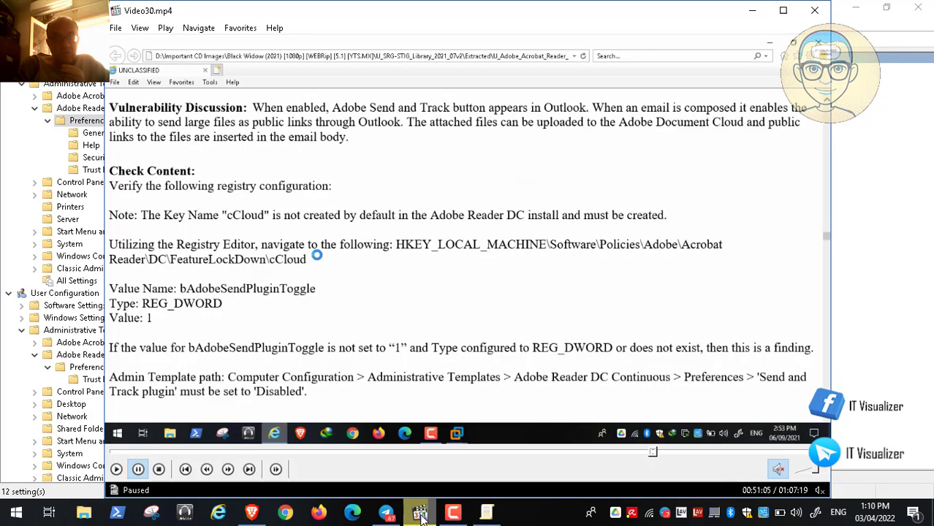
{"action": "left_click", "coordinate": [420, 514]}
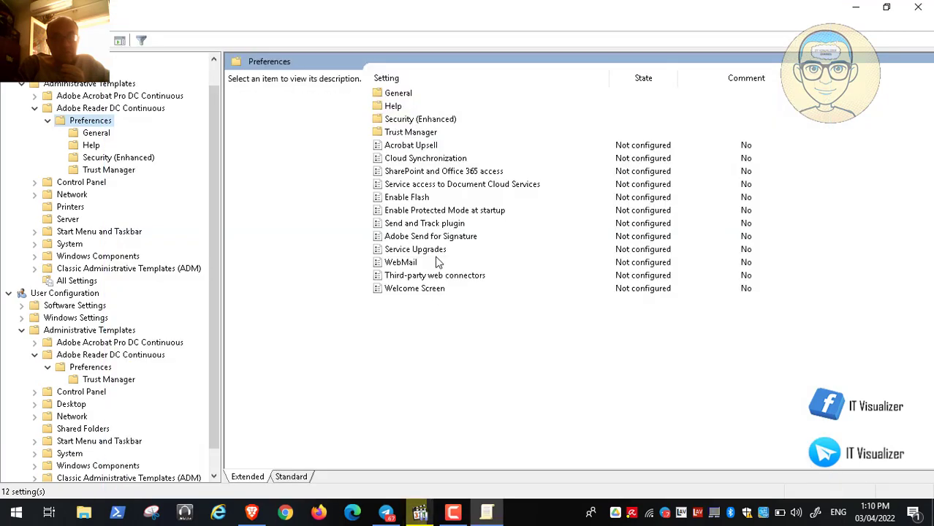
{"action": "left_click", "coordinate": [426, 149]}
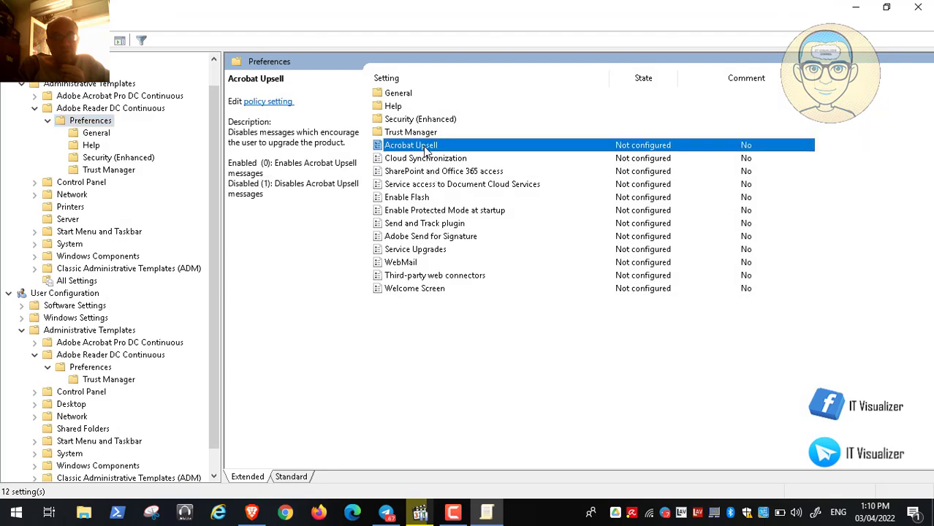
{"action": "left_click", "coordinate": [431, 174]}
{"action": "left_click", "coordinate": [439, 186]}
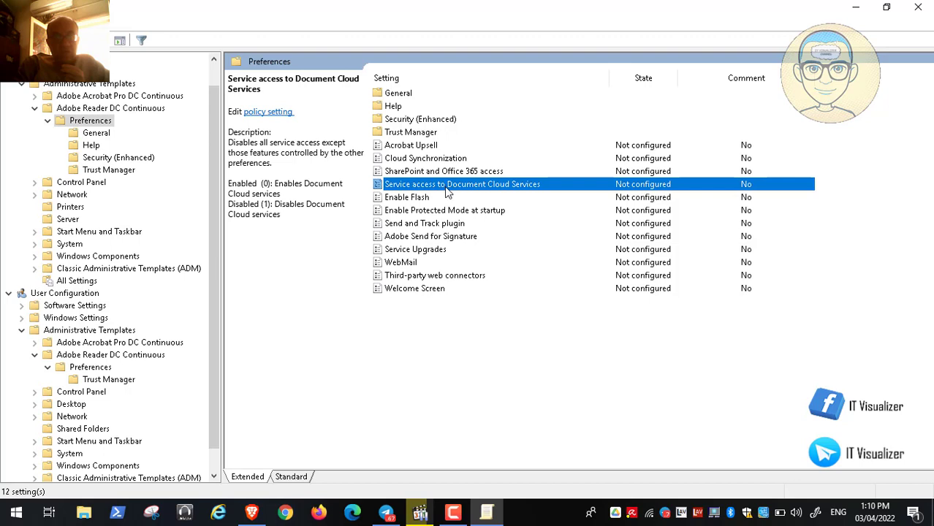
{"action": "left_click", "coordinate": [442, 226]}
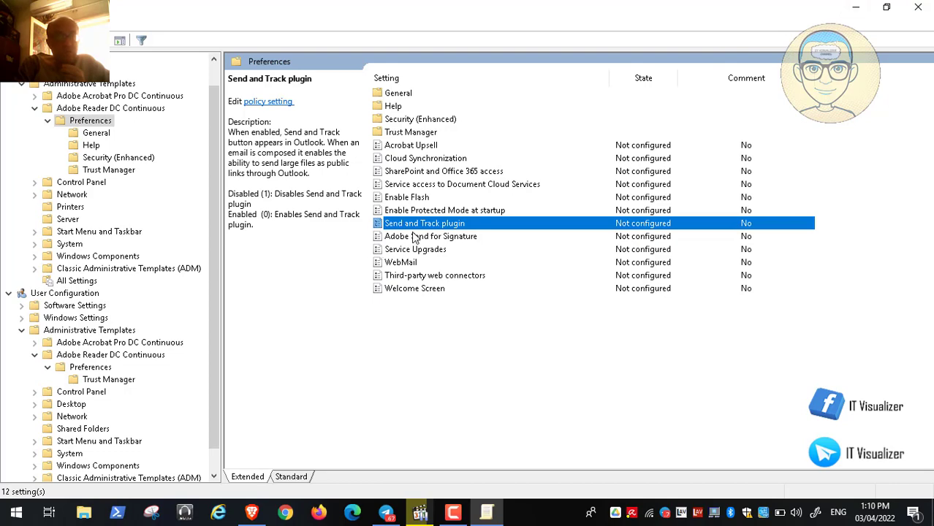
Minimize the policy editor, briefly recheck the paused rule in Video30.mp4 in full screen and minimize the player
{"action": "left_click", "coordinate": [852, 9]}
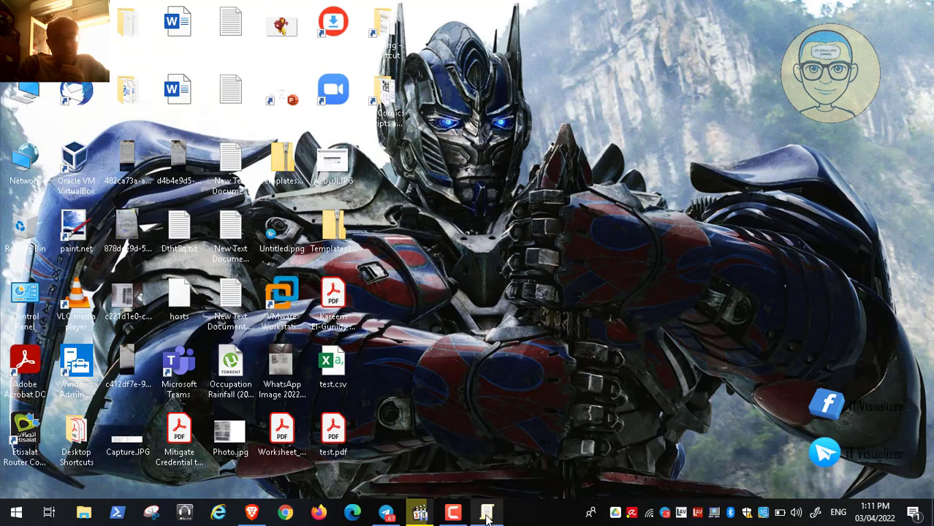
{"action": "left_click", "coordinate": [422, 514]}
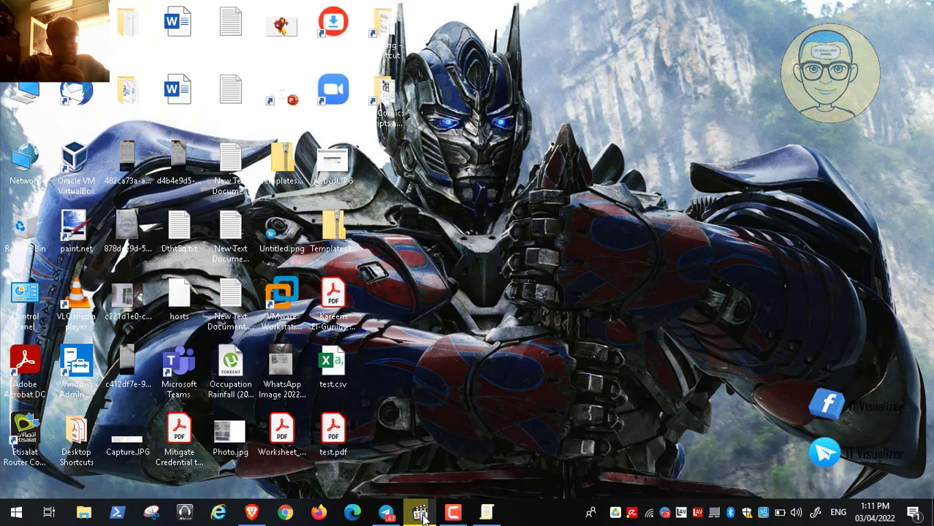
{"action": "double_click", "coordinate": [340, 247]}
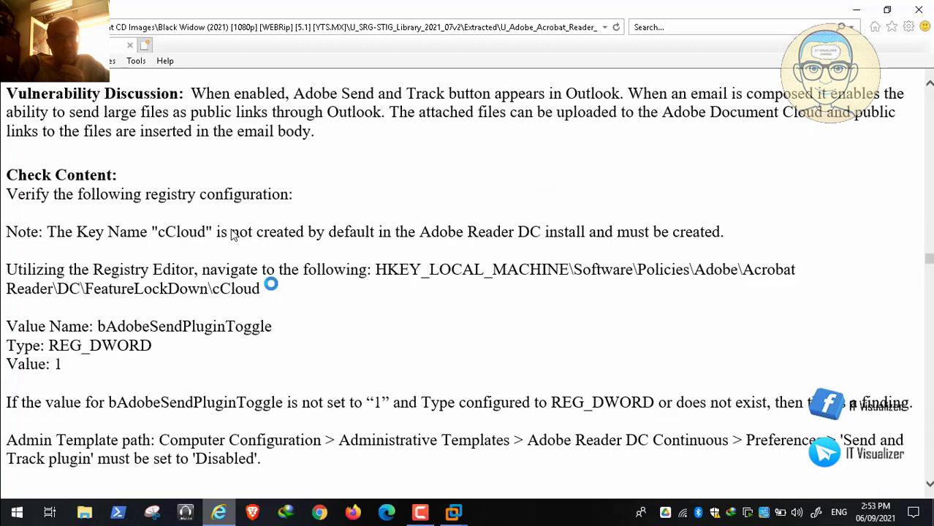
{"action": "double_click", "coordinate": [451, 221]}
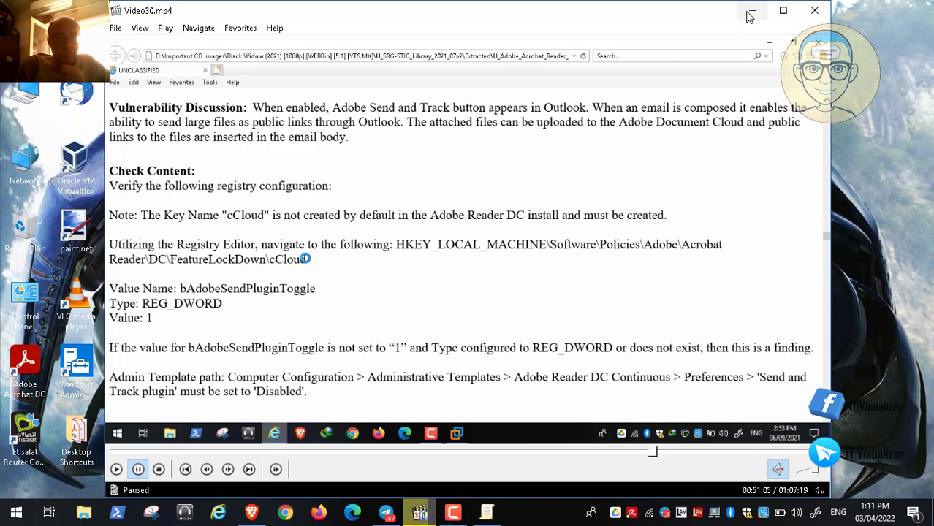
{"action": "left_click", "coordinate": [751, 9]}
Launch the Registry Editor on the host by running regedit
{"action": "left_click", "coordinate": [16, 512]}
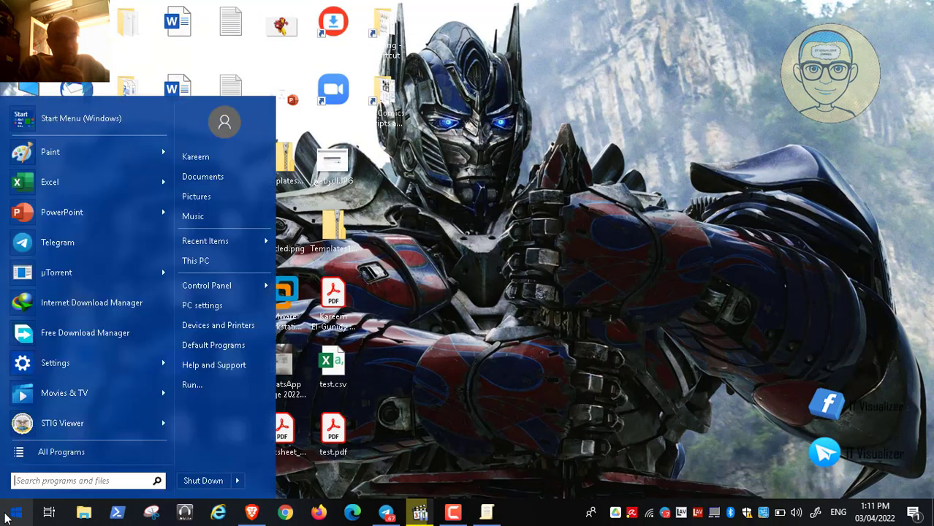
{"action": "left_click", "coordinate": [191, 385]}
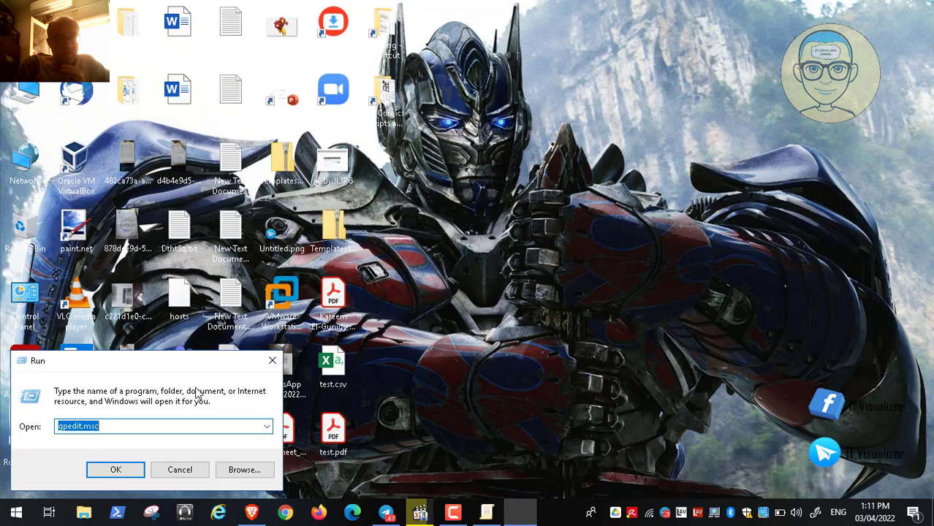
{"action": "key", "text": "BackSpace"}
{"action": "type", "text": "regedit"}
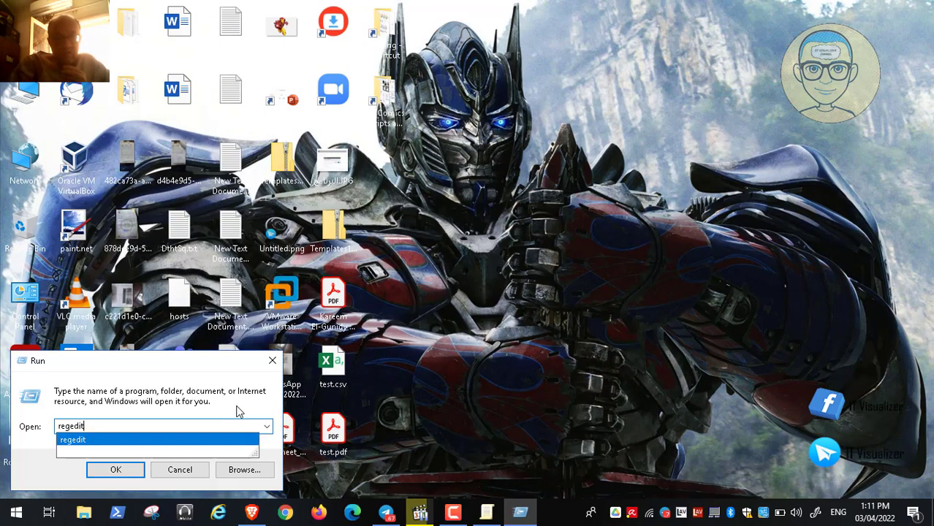
{"action": "key", "text": "Return"}
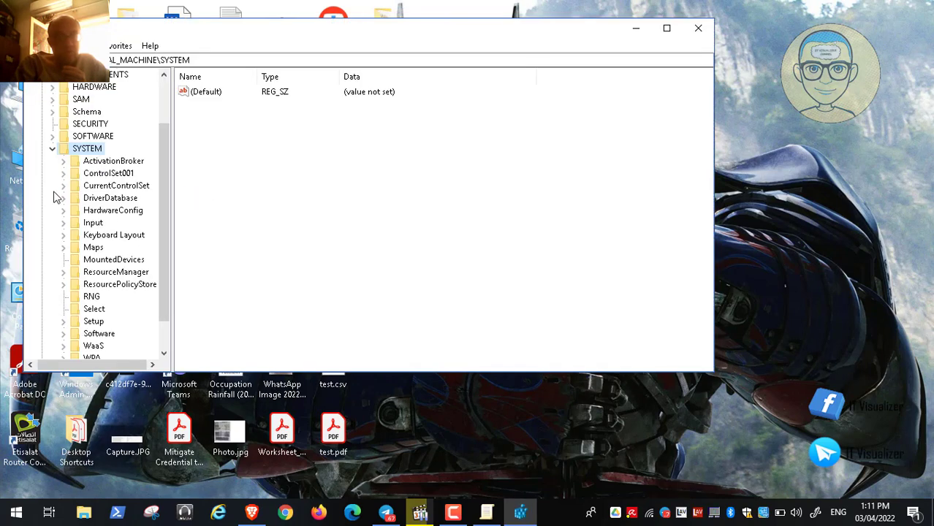
Browse the registry to HKEY_LOCAL_MACHINE\SOFTWARE\Policies\Adobe\Adobe Acrobat\DC\FeatureLockDown and widen the key tree to examine its subkeys
{"action": "left_click", "coordinate": [53, 149]}
{"action": "left_click", "coordinate": [53, 197]}
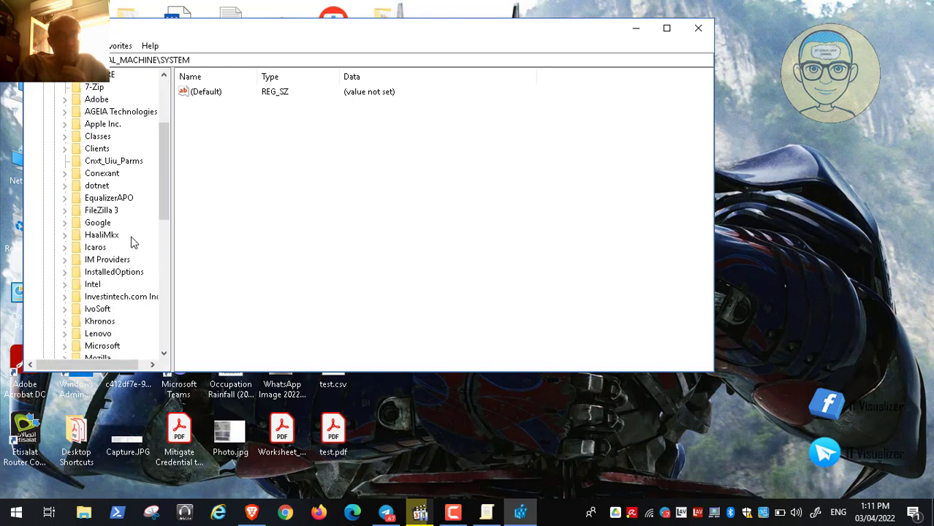
{"action": "left_click", "coordinate": [163, 307]}
{"action": "left_click", "coordinate": [65, 223]}
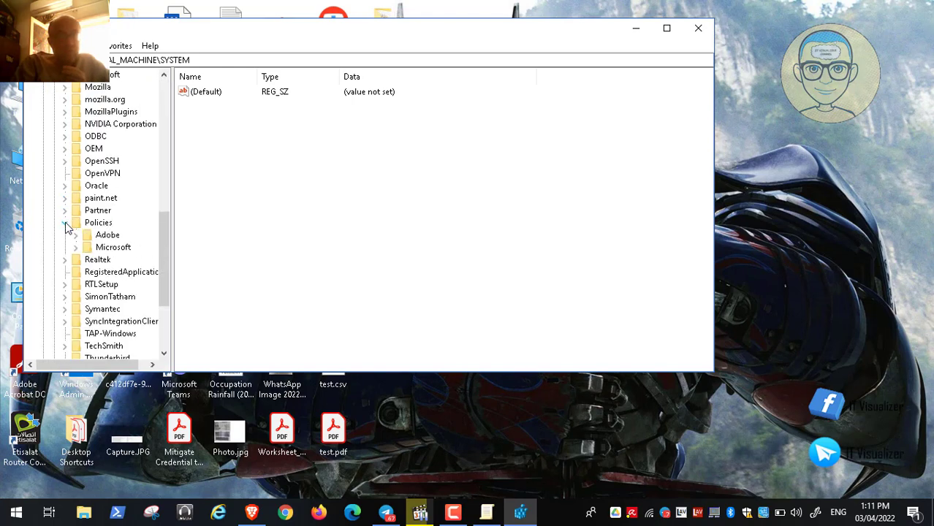
{"action": "left_click", "coordinate": [75, 235]}
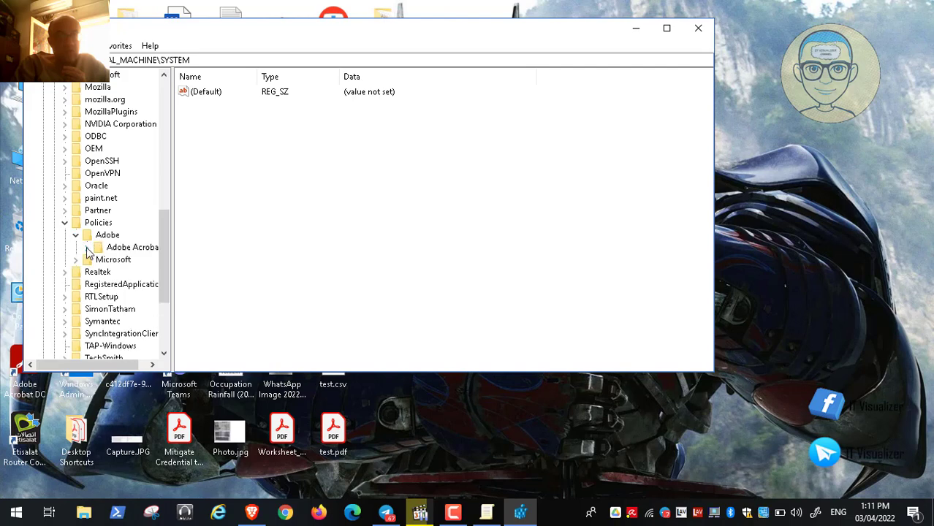
{"action": "left_click", "coordinate": [86, 247]}
{"action": "left_click", "coordinate": [98, 260]}
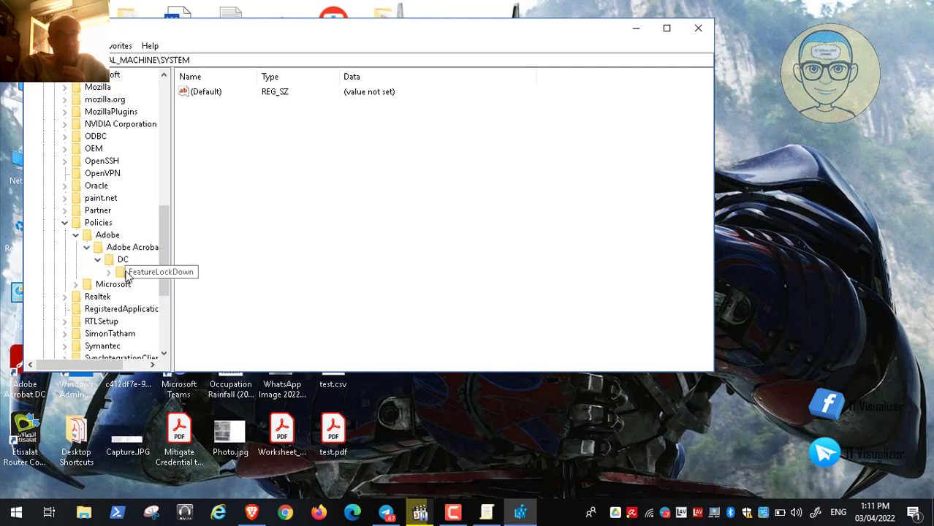
{"action": "left_click", "coordinate": [108, 272]}
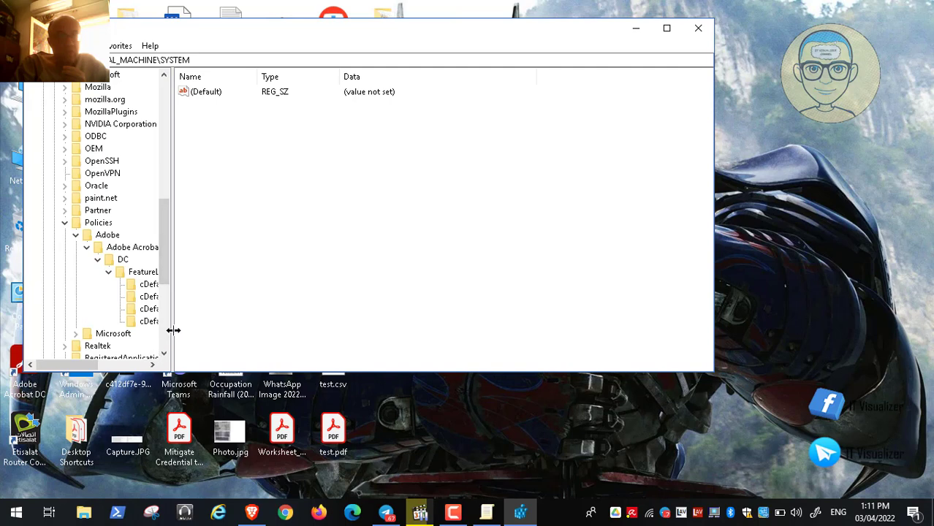
{"action": "left_click_drag", "start_coordinate": [173, 331], "coordinate": [243, 332]}
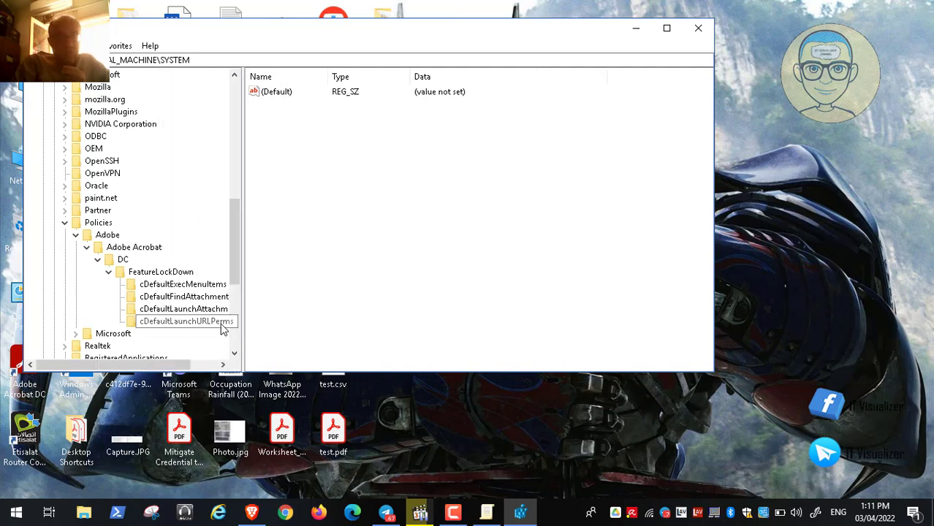
{"action": "left_click", "coordinate": [174, 272]}
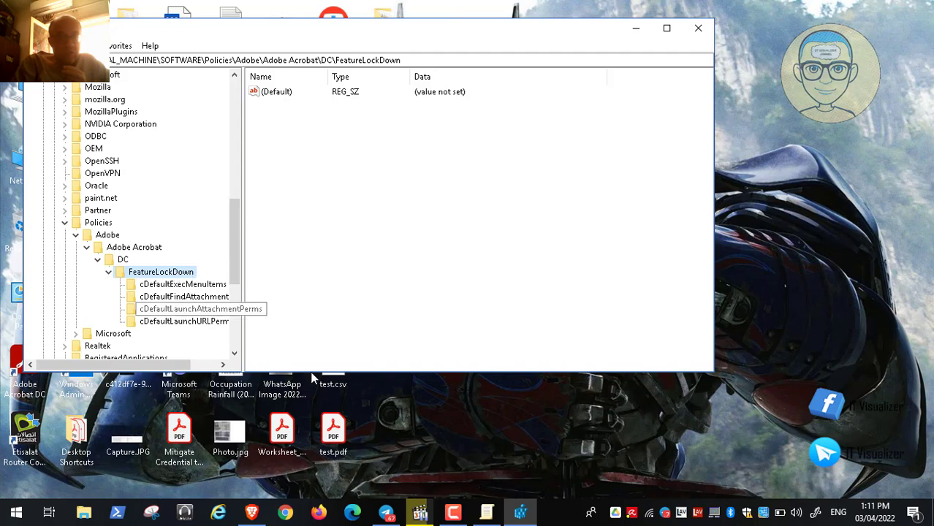
Switch to Video30.mp4, briefly play and pause it to reread the cCloud registry path, and minimize the player
{"action": "left_click", "coordinate": [419, 512]}
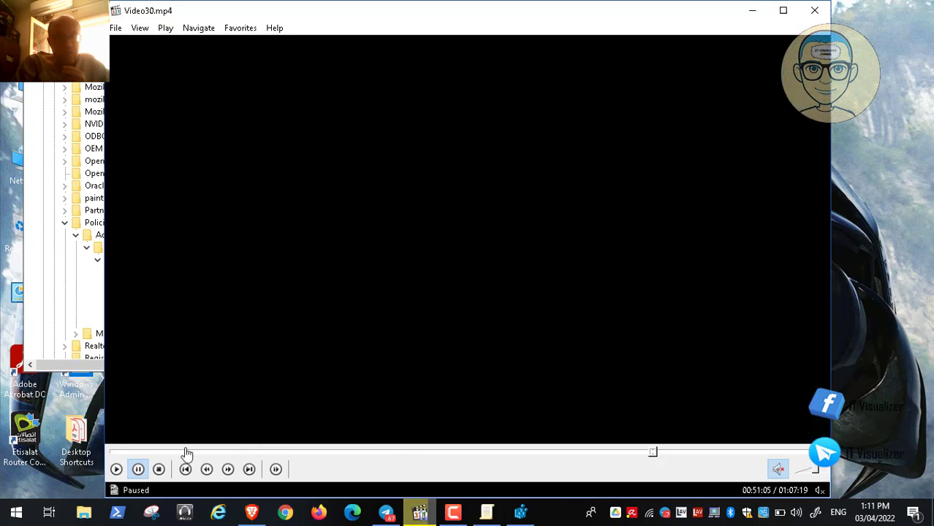
{"action": "left_click", "coordinate": [116, 469]}
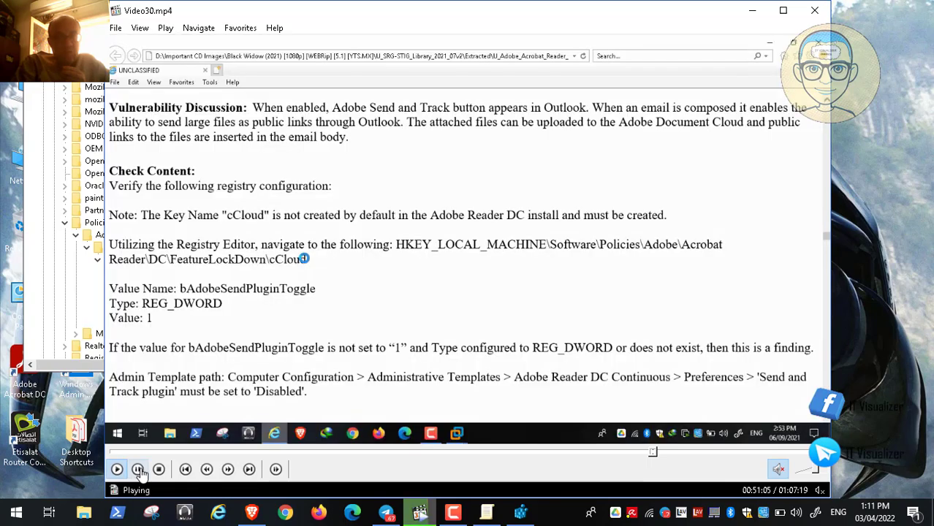
{"action": "left_click", "coordinate": [137, 469]}
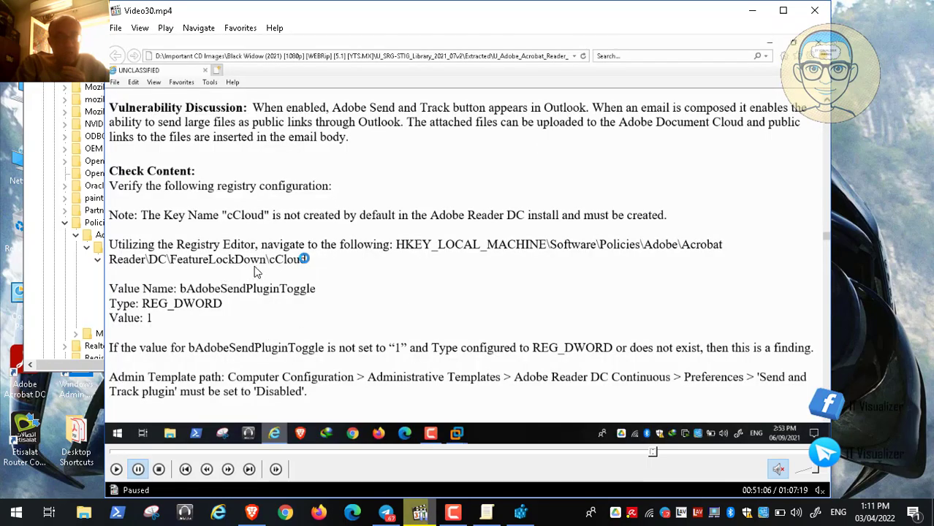
{"action": "left_click", "coordinate": [752, 10]}
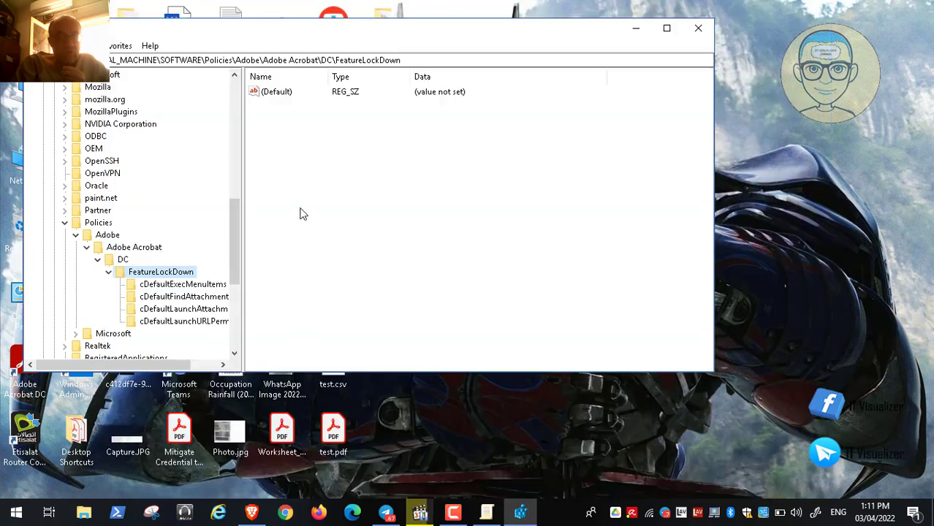
Create a trial subkey under the FeatureLockDown registry key and delete it again
{"action": "right_click", "coordinate": [177, 276]}
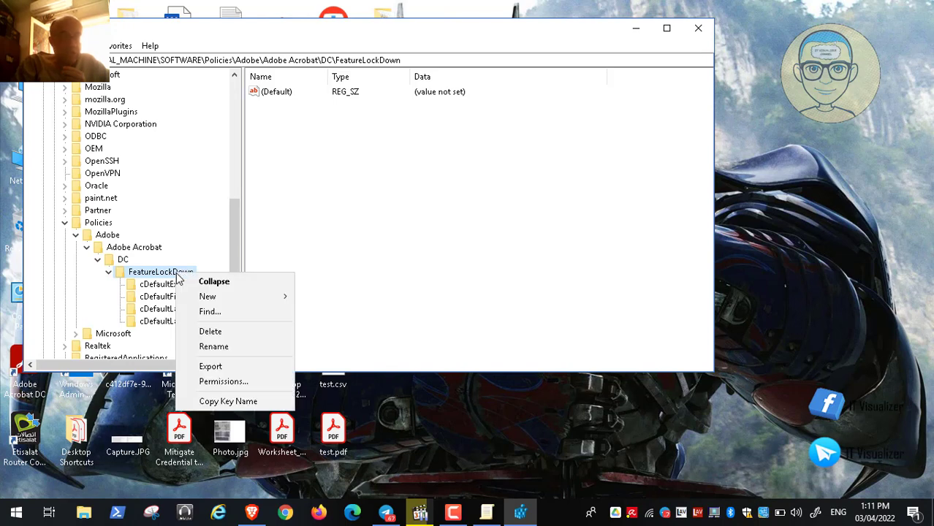
{"action": "mouse_move", "coordinate": [203, 297]}
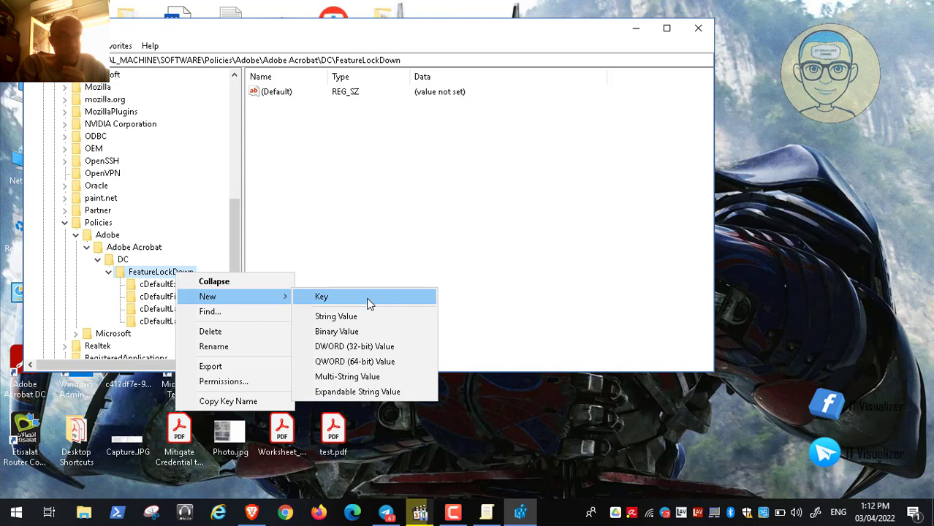
{"action": "left_click", "coordinate": [322, 297]}
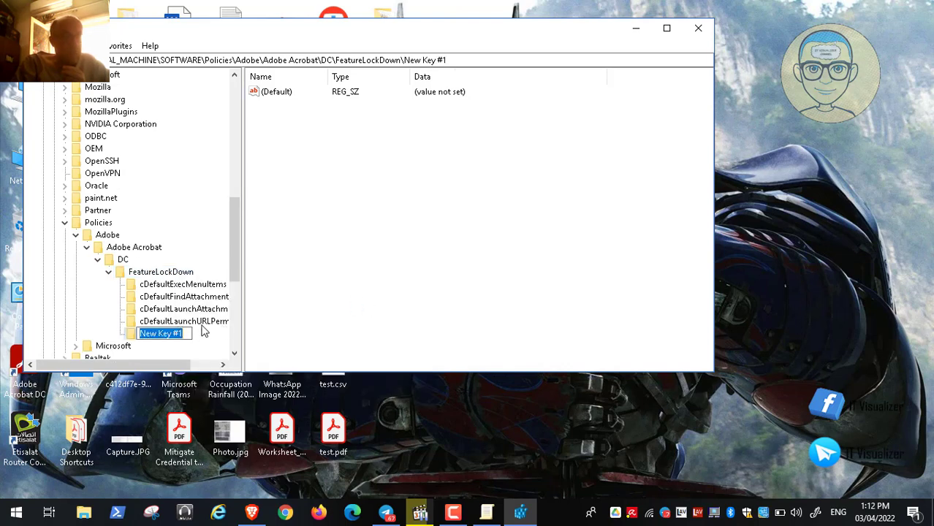
{"action": "key", "text": "Return"}
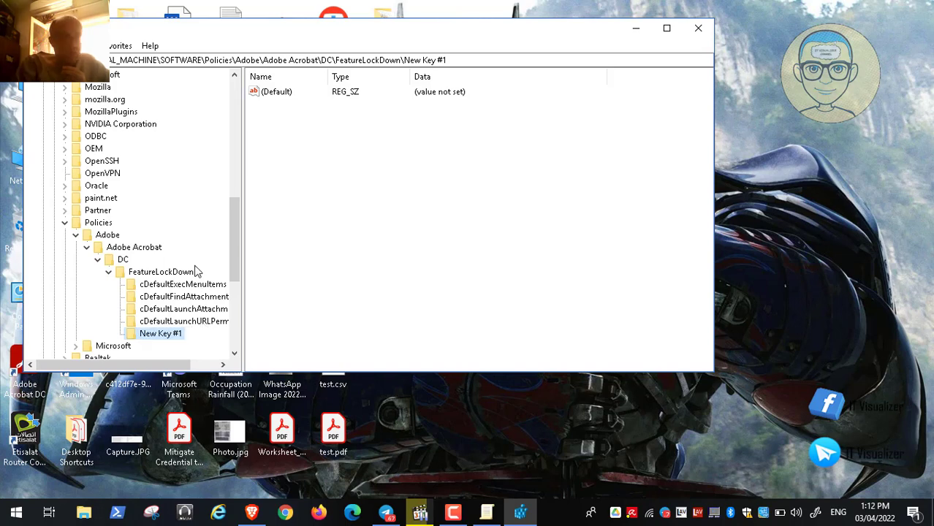
{"action": "right_click", "coordinate": [172, 340]}
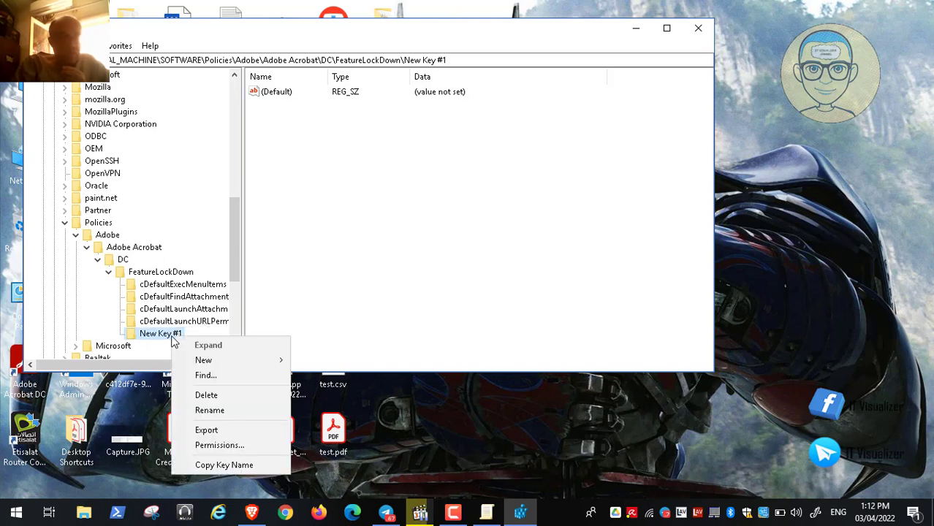
{"action": "left_click", "coordinate": [217, 401]}
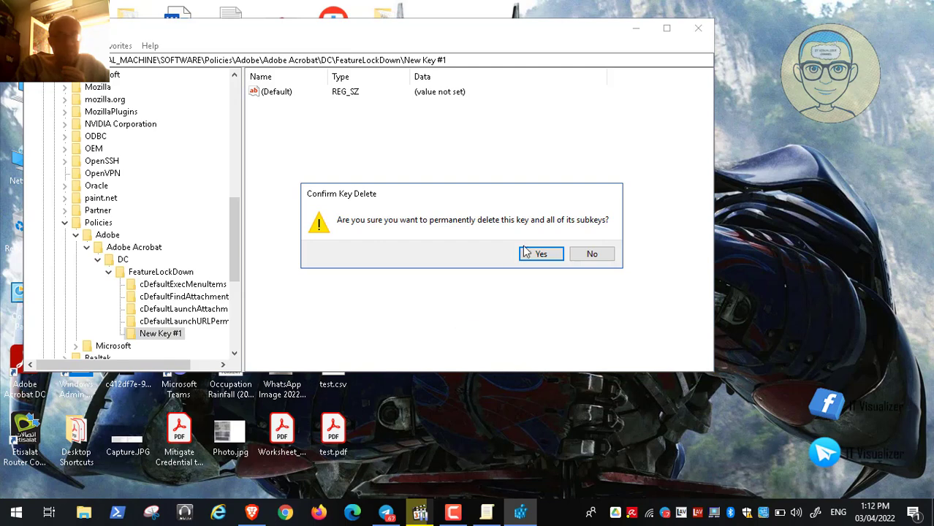
{"action": "left_click", "coordinate": [539, 253]}
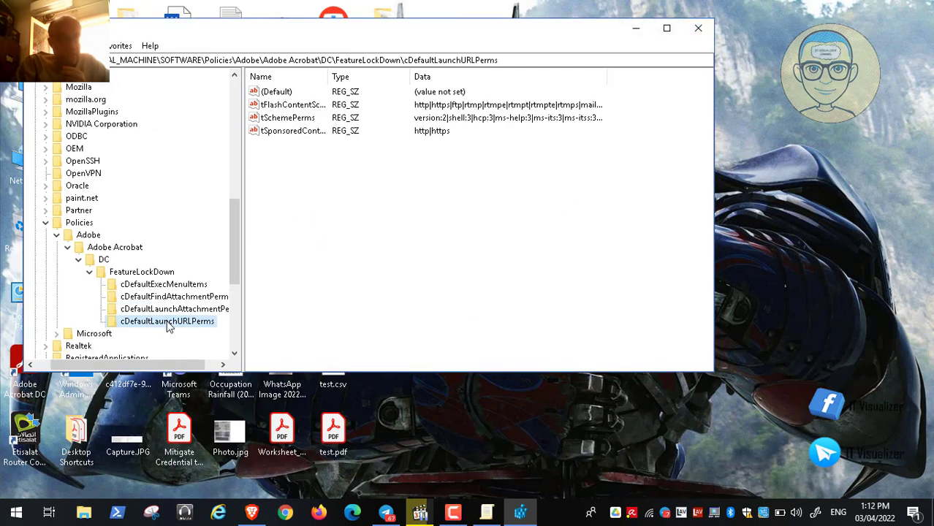
Look at the item types that can be added under FeatureLockDown and close the Registry Editor
{"action": "right_click", "coordinate": [145, 276]}
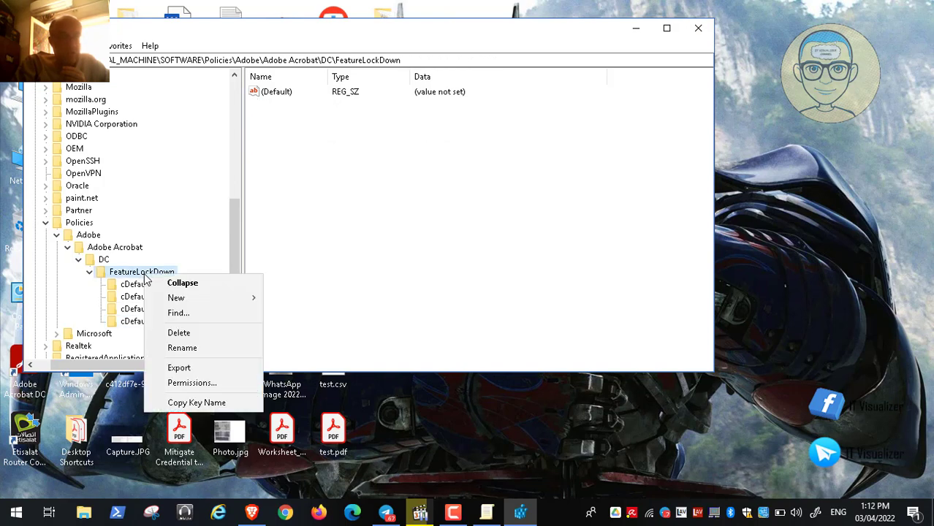
{"action": "mouse_move", "coordinate": [193, 304]}
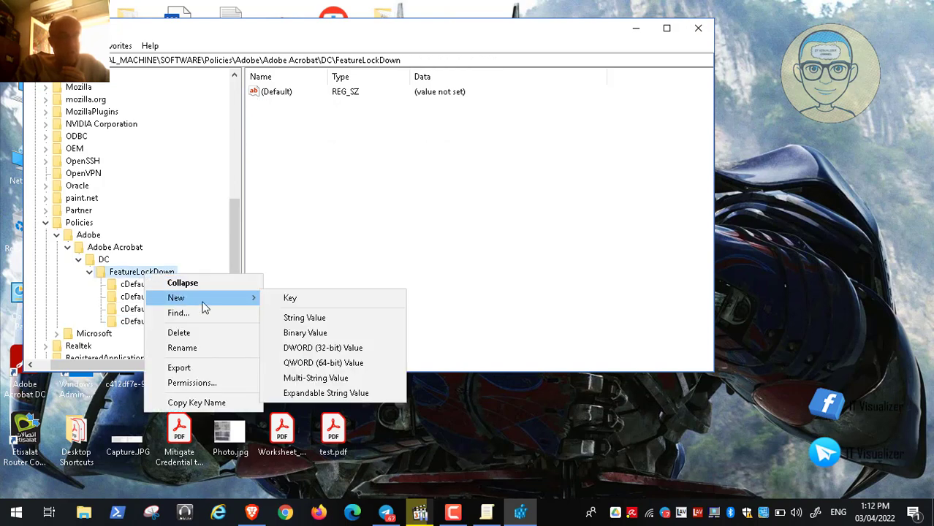
{"action": "left_click", "coordinate": [521, 198]}
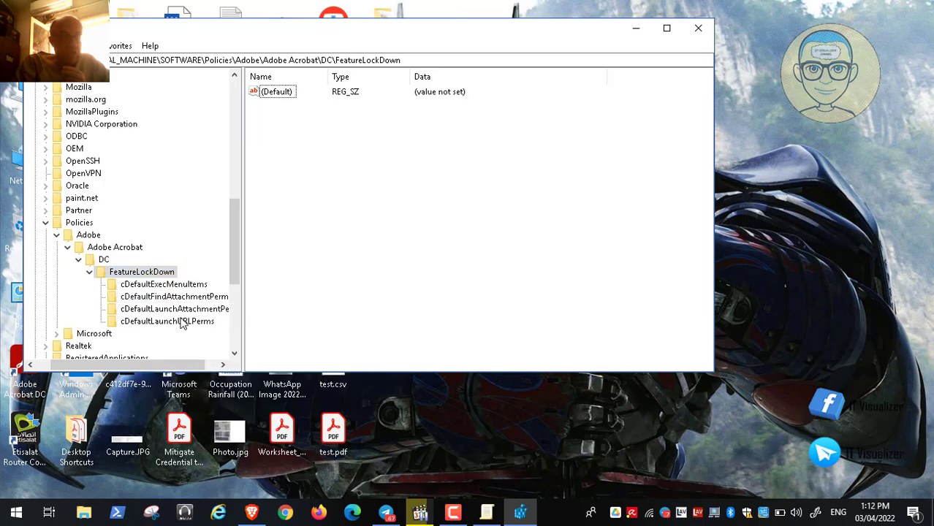
{"action": "left_click", "coordinate": [699, 31]}
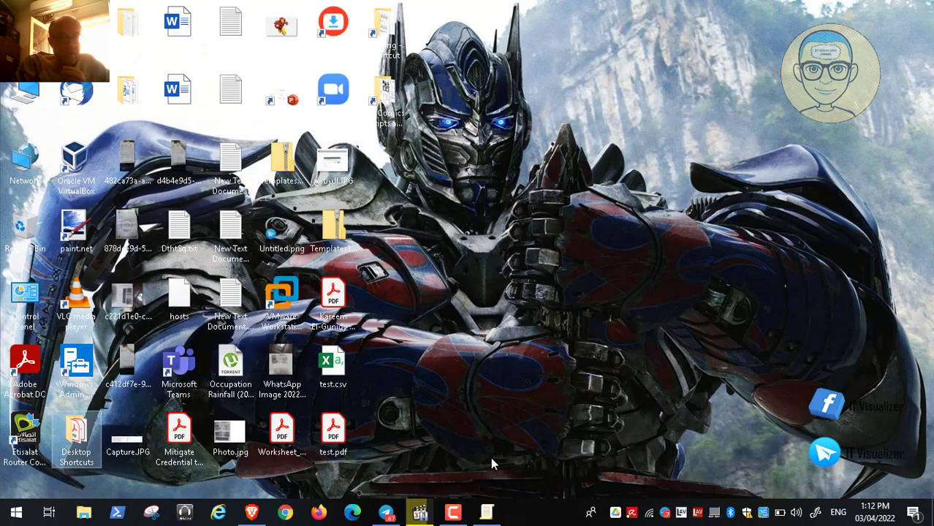
Reopen Video30.mp4 in full screen, resume playback and seek to about 51:34, before the Adobe Acrobat Reader DC General preferences are configured
{"action": "left_click", "coordinate": [422, 514]}
{"action": "double_click", "coordinate": [402, 342]}
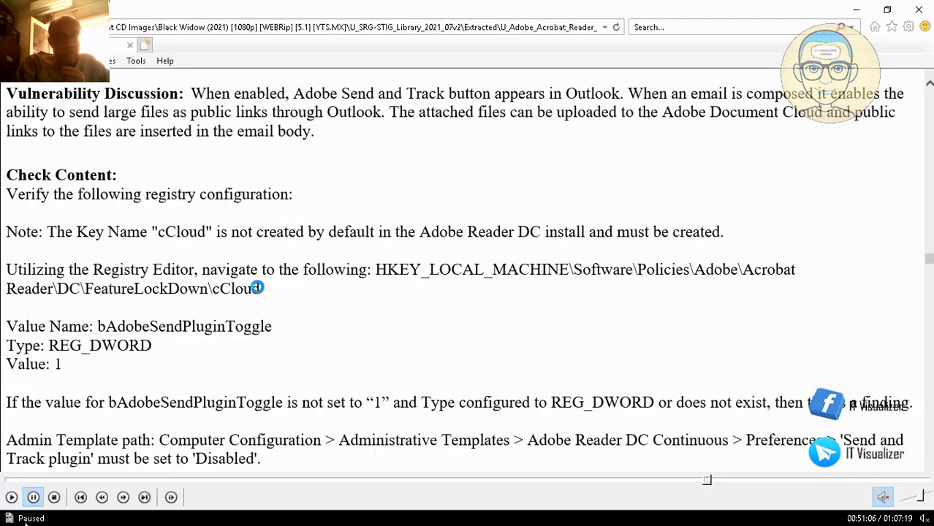
{"action": "left_click", "coordinate": [11, 498]}
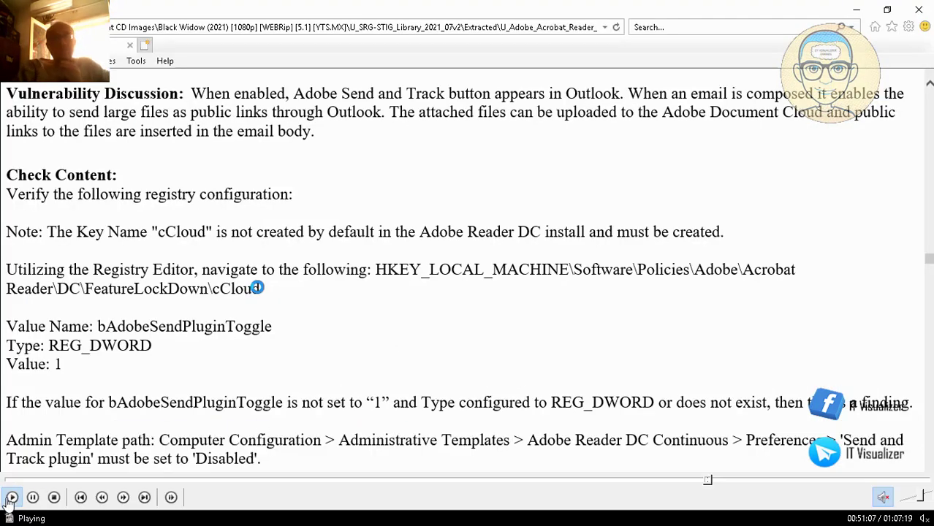
{"action": "left_click", "coordinate": [709, 484]}
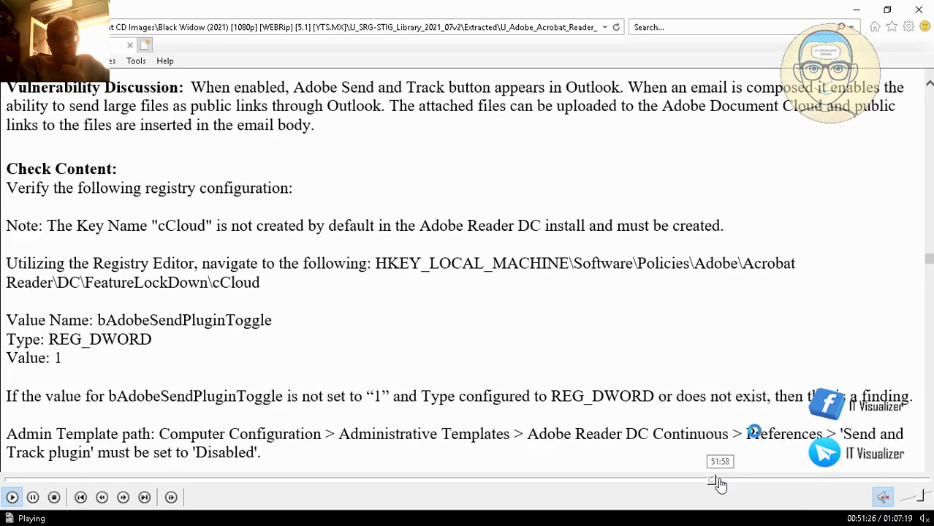
{"action": "left_click", "coordinate": [726, 481]}
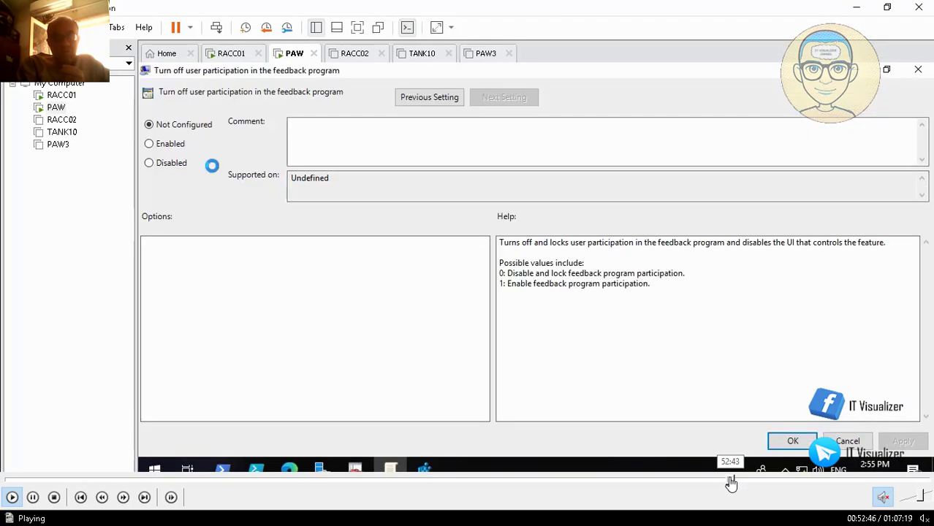
{"action": "left_click", "coordinate": [724, 482]}
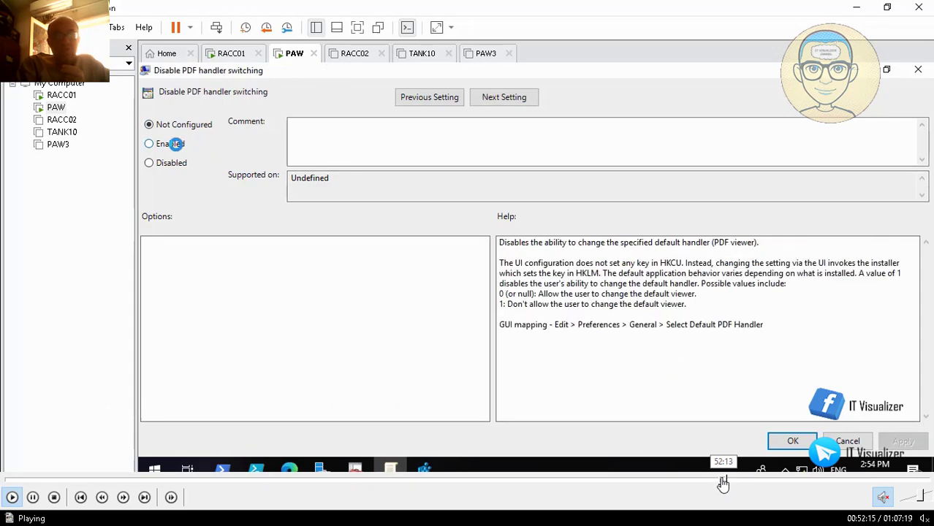
{"action": "left_click", "coordinate": [722, 482]}
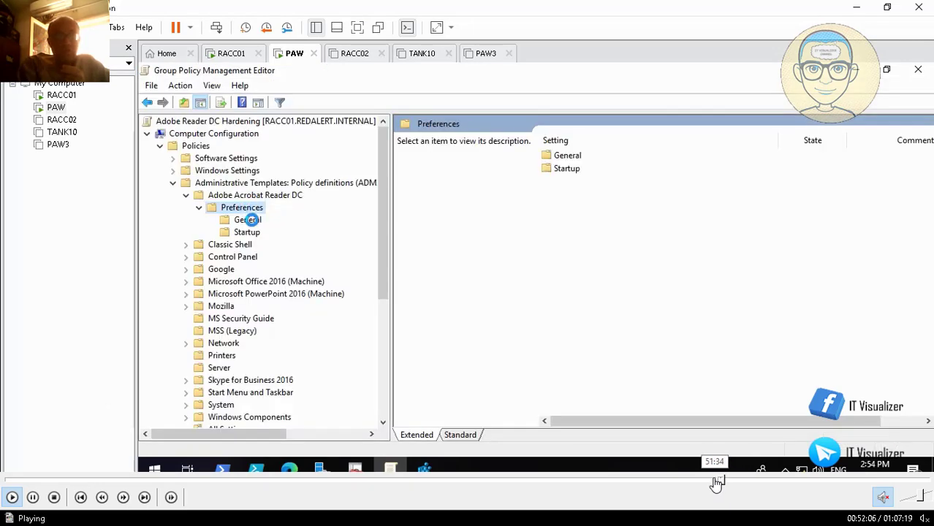
{"action": "left_click", "coordinate": [715, 483]}
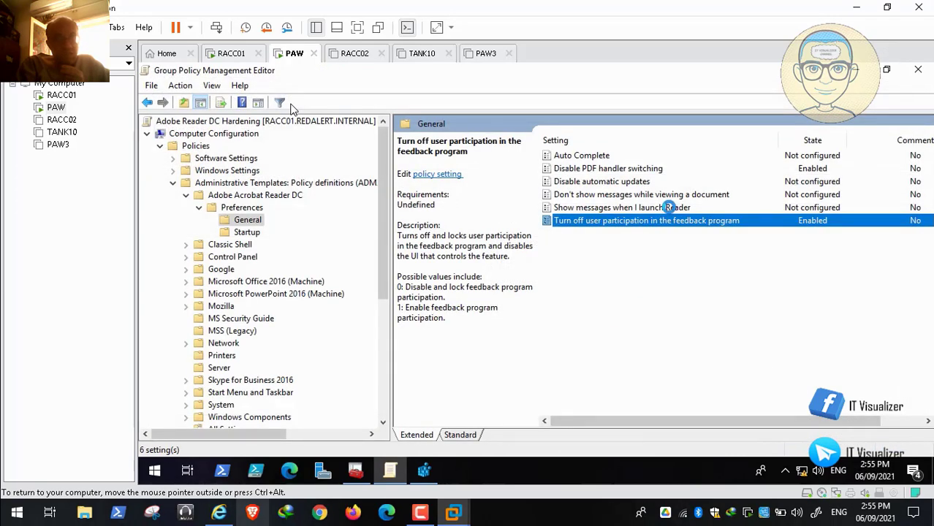
Revisit the Send and Track rule and seek forward in Video30.mp4 to the creation of a subkey under FeatureLockDown
{"action": "left_click", "coordinate": [223, 512]}
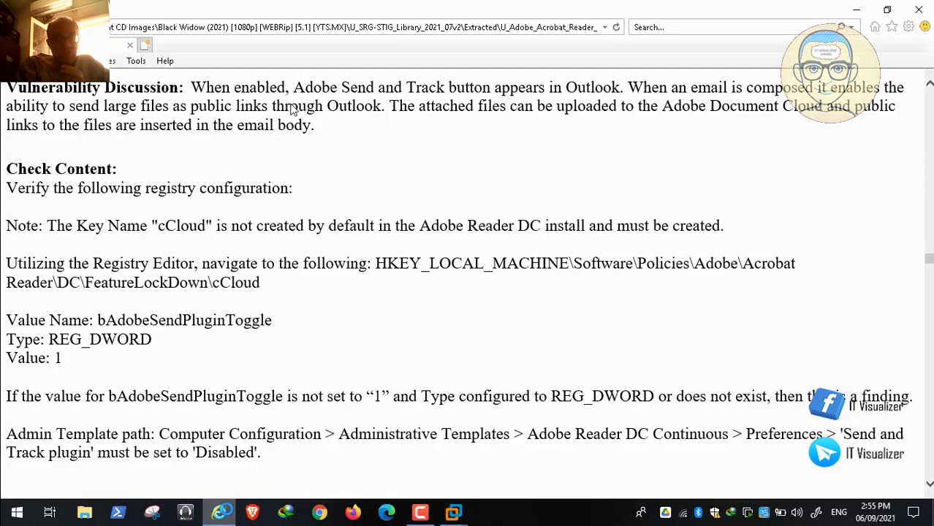
{"action": "mouse_move", "coordinate": [653, 475]}
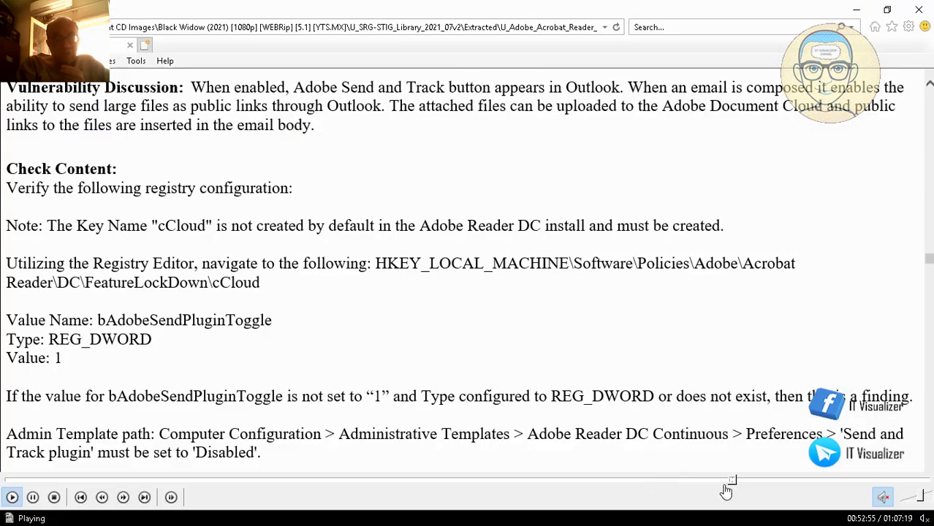
{"action": "left_click", "coordinate": [742, 482]}
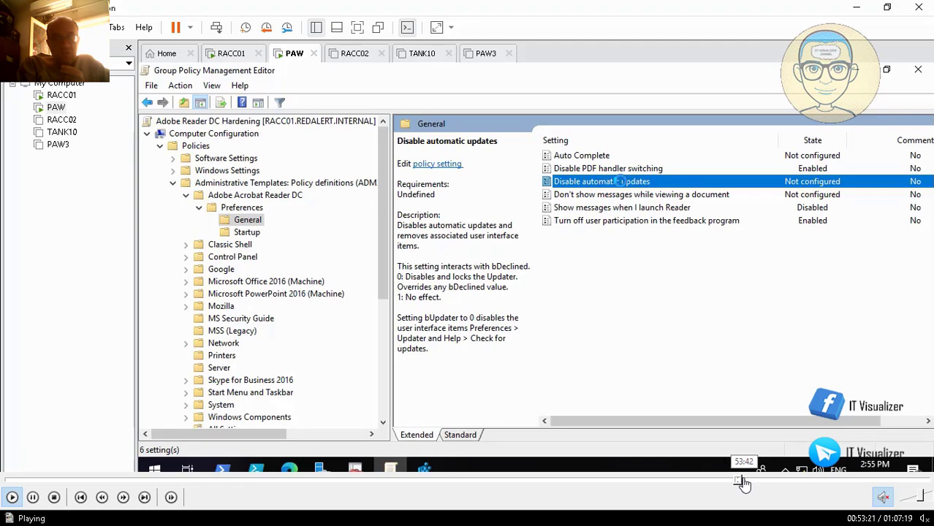
{"action": "left_click", "coordinate": [749, 482]}
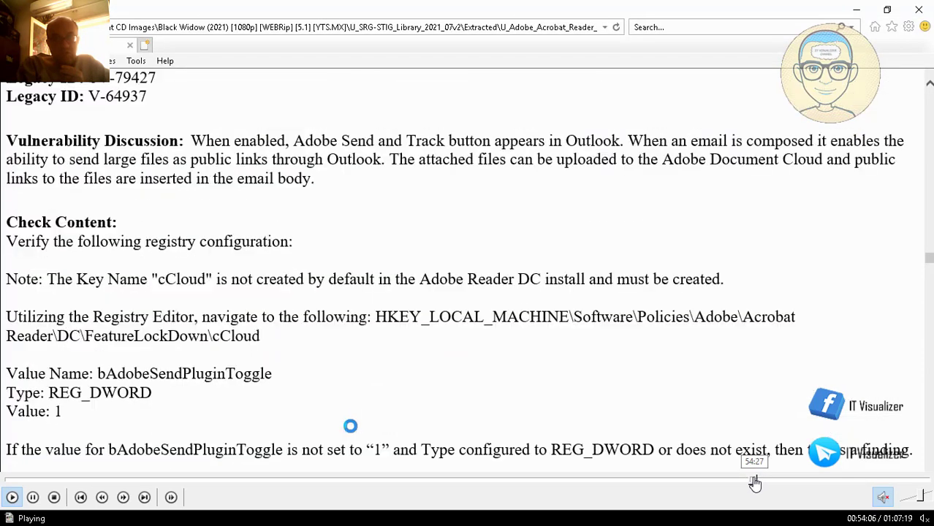
{"action": "left_click", "coordinate": [755, 483]}
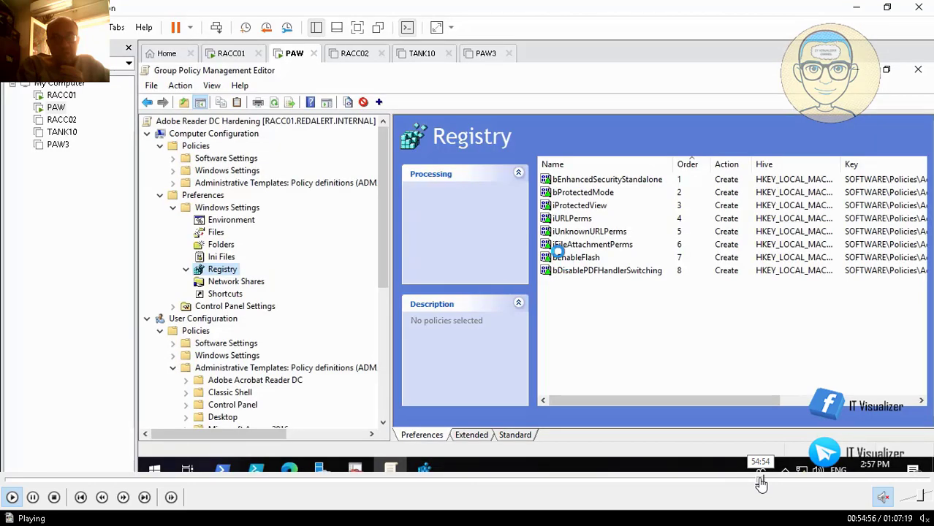
{"action": "left_click", "coordinate": [764, 482]}
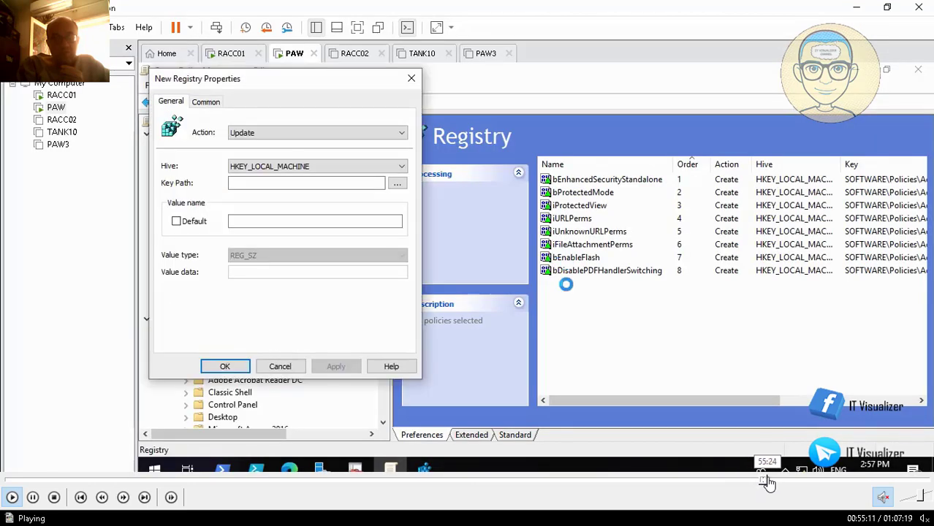
{"action": "left_click", "coordinate": [773, 483]}
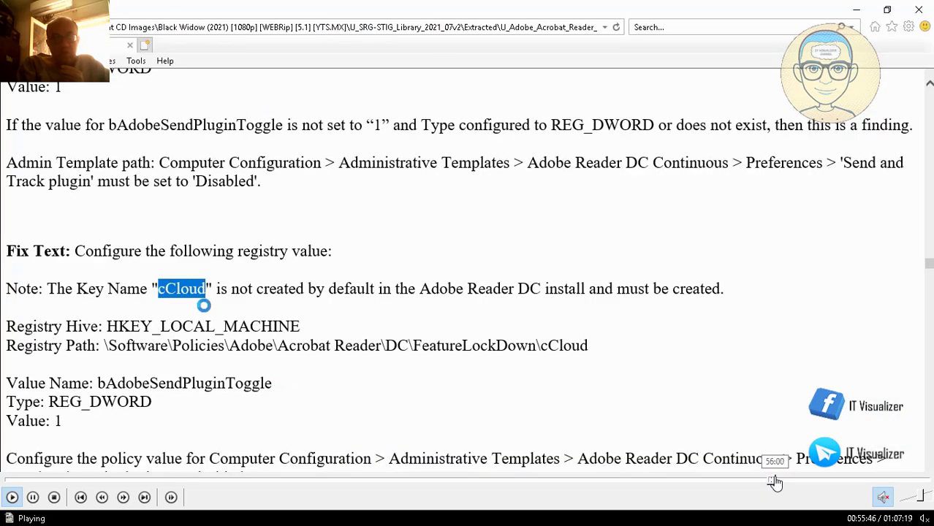
{"action": "left_click", "coordinate": [775, 483]}
{"action": "left_click", "coordinate": [768, 483]}
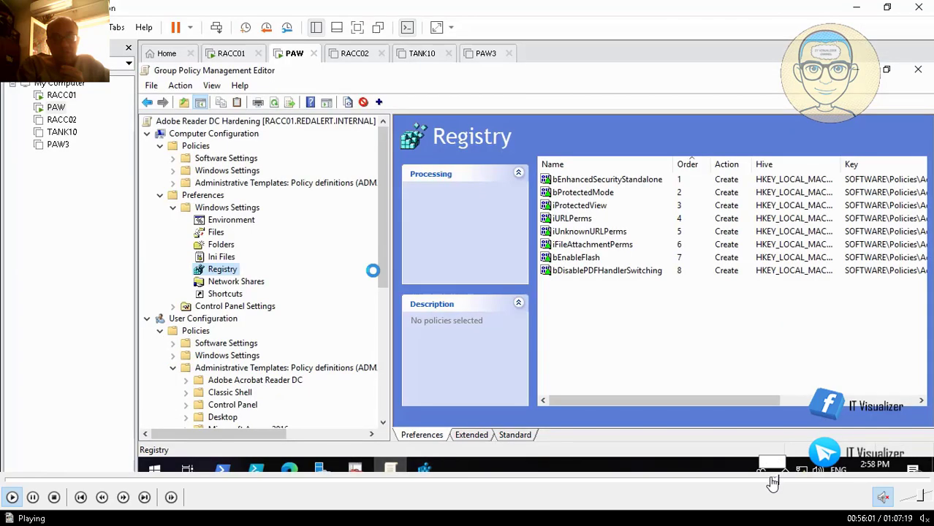
{"action": "left_click", "coordinate": [771, 482]}
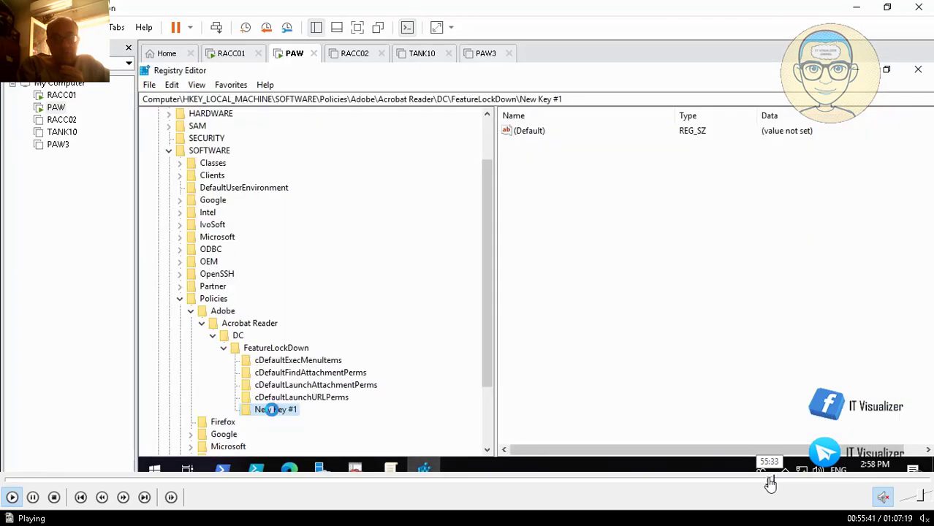
{"action": "left_click", "coordinate": [767, 483]}
{"action": "left_click", "coordinate": [767, 483]}
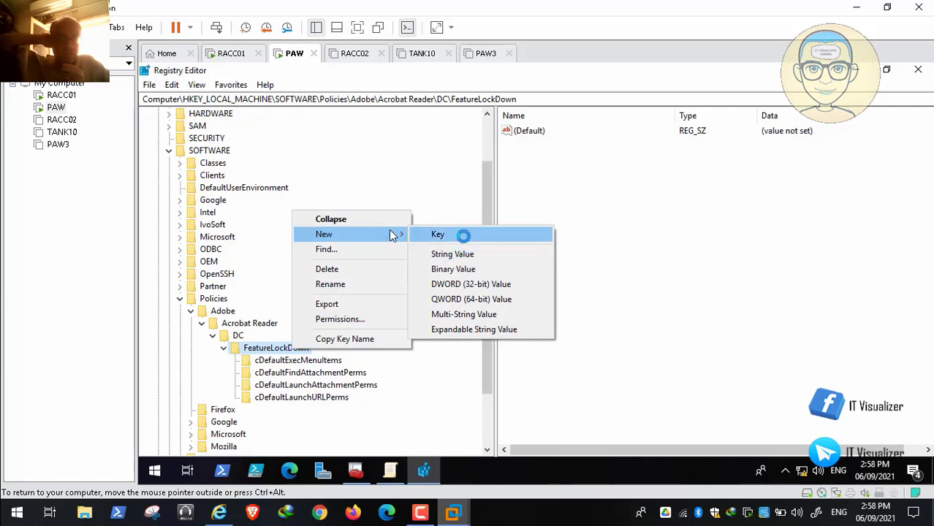
Create a subkey under FeatureLockDown and name it cCloud, copying the name from the STIG's Send and Track fix text
{"action": "left_click", "coordinate": [464, 235]}
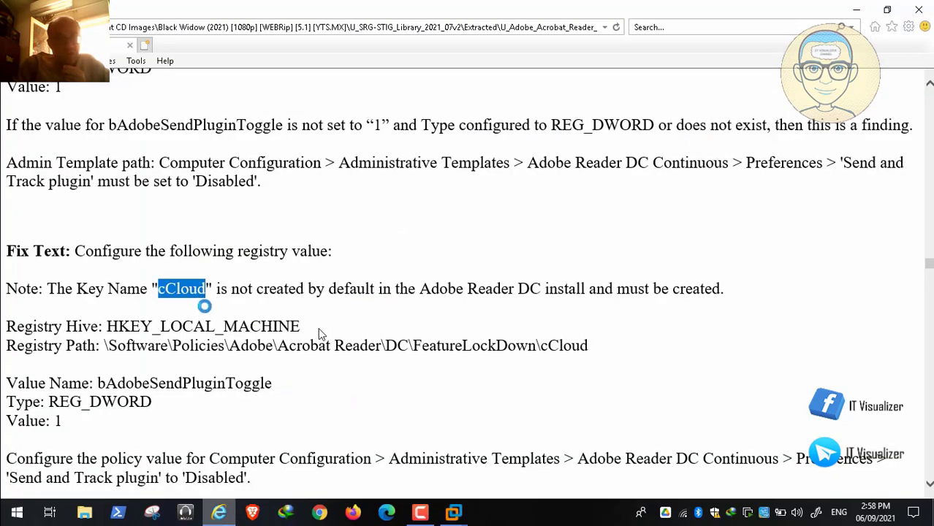
{"action": "right_click", "coordinate": [189, 290]}
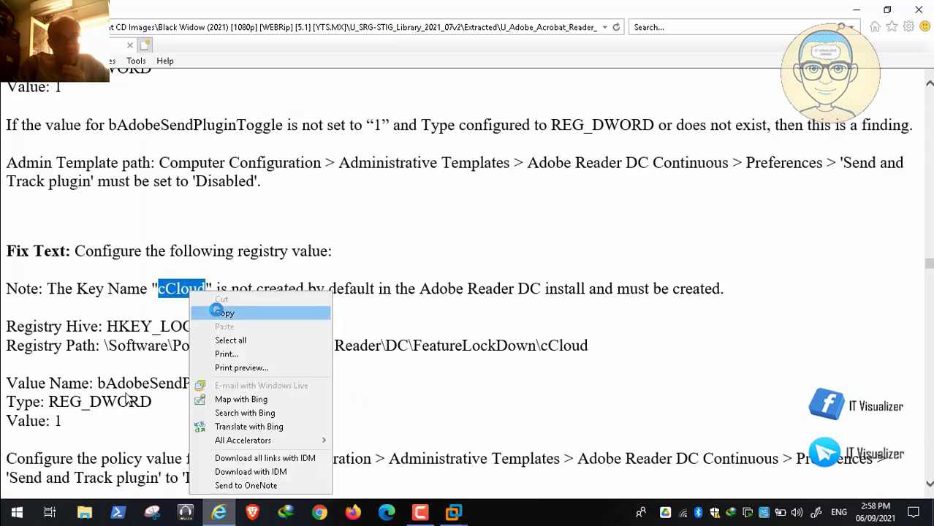
{"action": "left_click", "coordinate": [219, 313]}
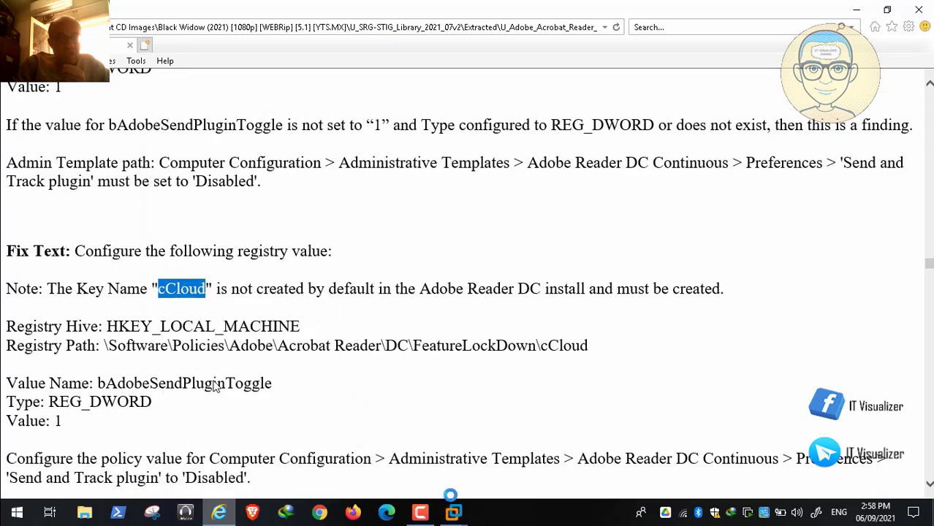
{"action": "left_click", "coordinate": [453, 512]}
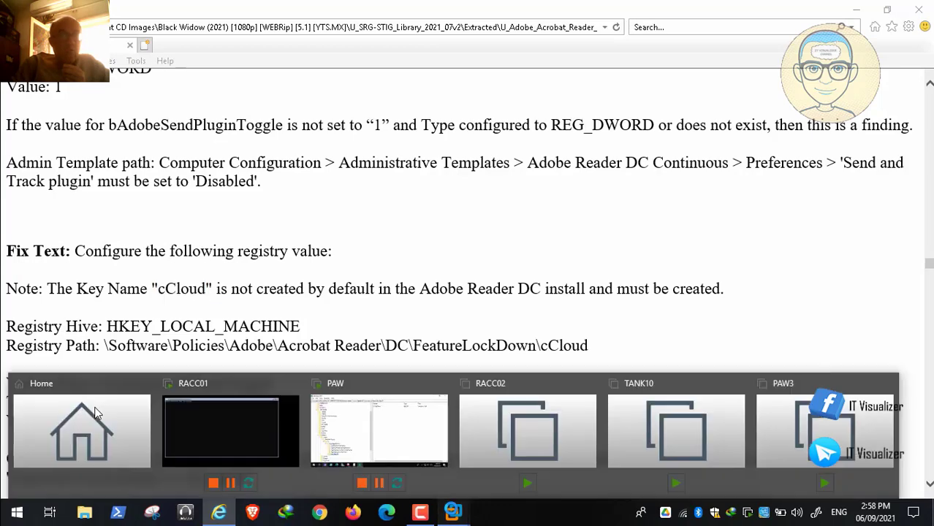
{"action": "left_click", "coordinate": [399, 428]}
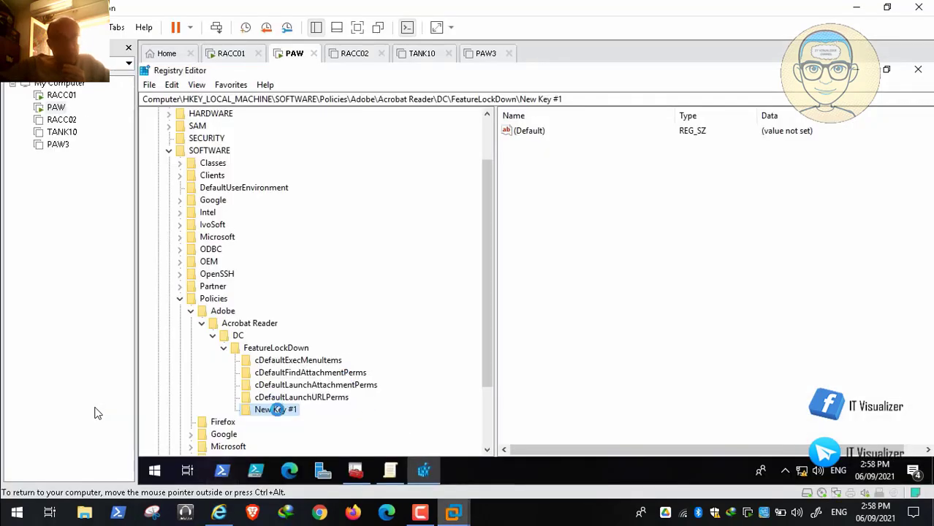
{"action": "right_click", "coordinate": [277, 410]}
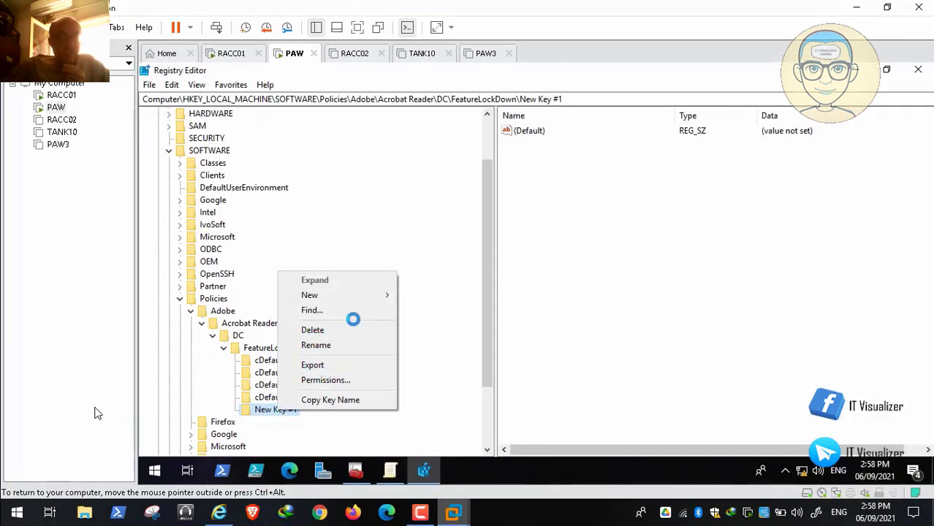
{"action": "left_click", "coordinate": [349, 344]}
{"action": "type", "text": "cCloud"}
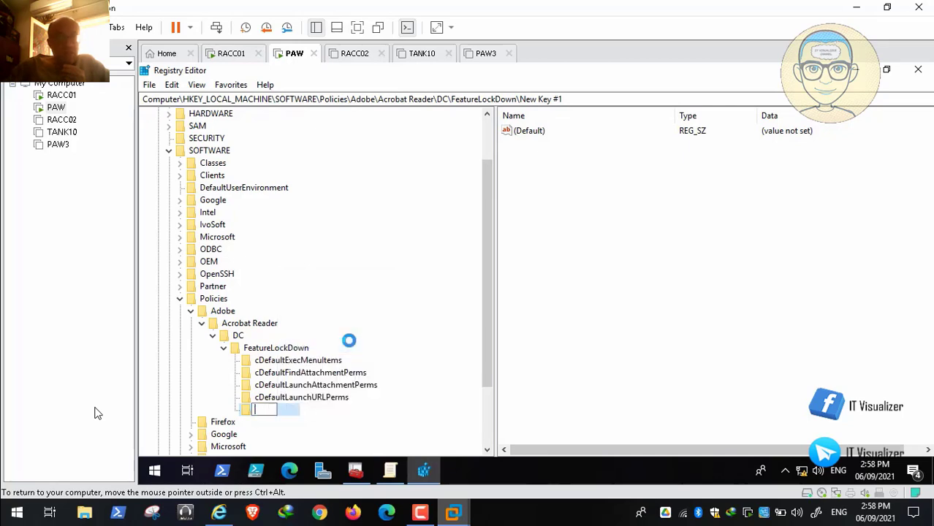
{"action": "key", "text": "Return"}
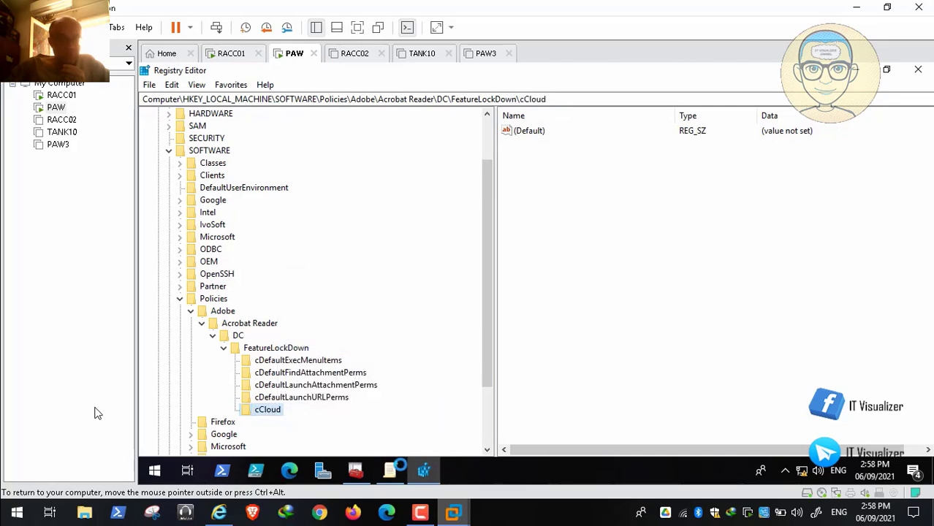
Start a new registry preference item in the Adobe Reader DC Hardening policy's computer preferences with the Create action
{"action": "left_click", "coordinate": [390, 475]}
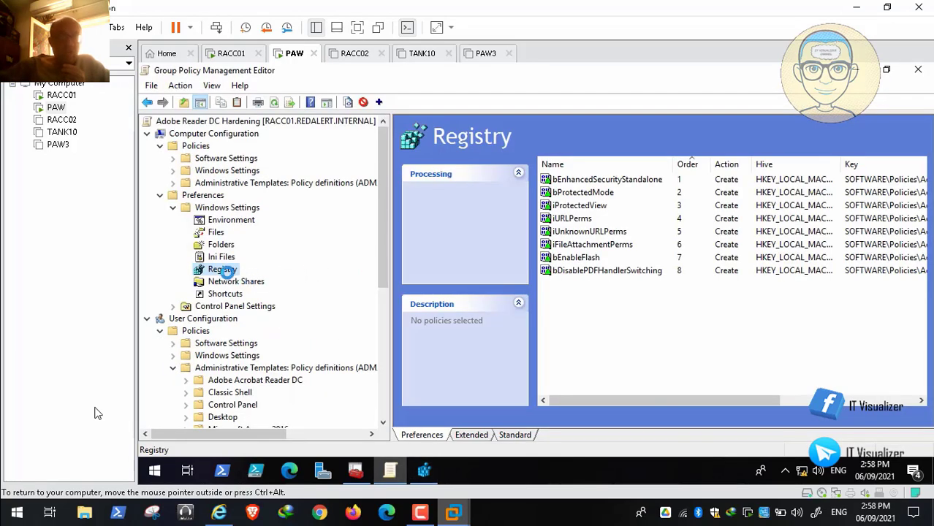
{"action": "right_click", "coordinate": [222, 269]}
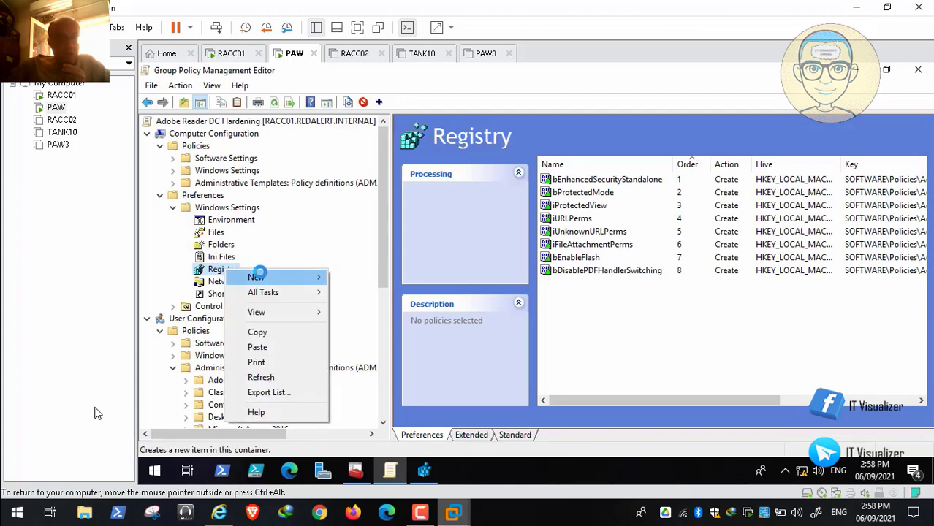
{"action": "mouse_move", "coordinate": [260, 277]}
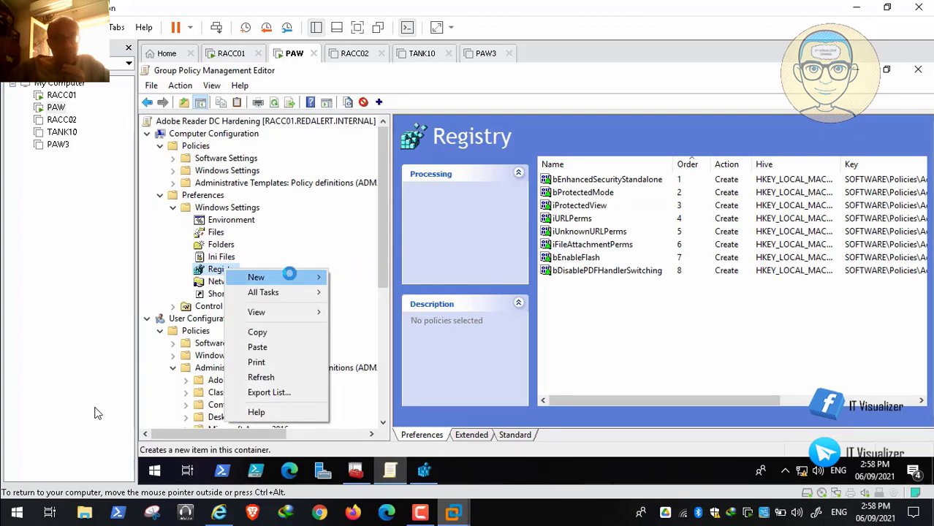
{"action": "left_click", "coordinate": [348, 278]}
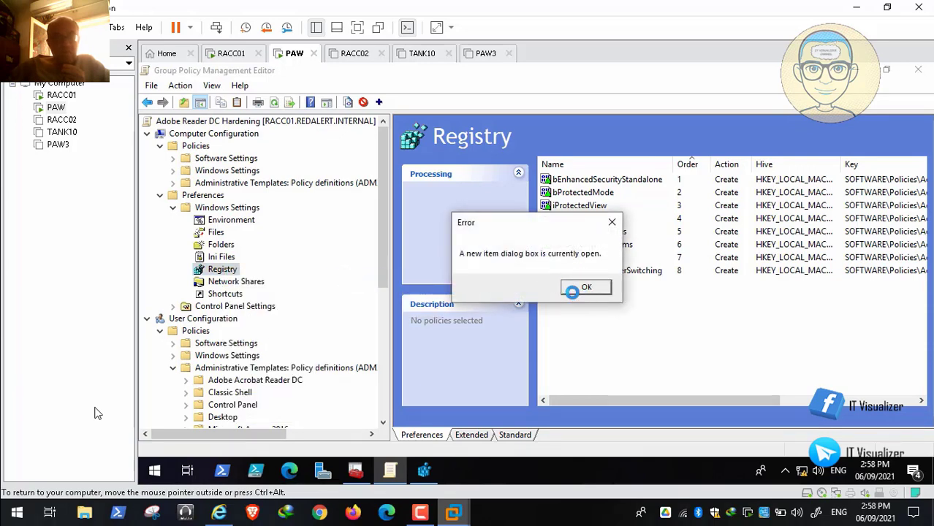
{"action": "left_click", "coordinate": [577, 289]}
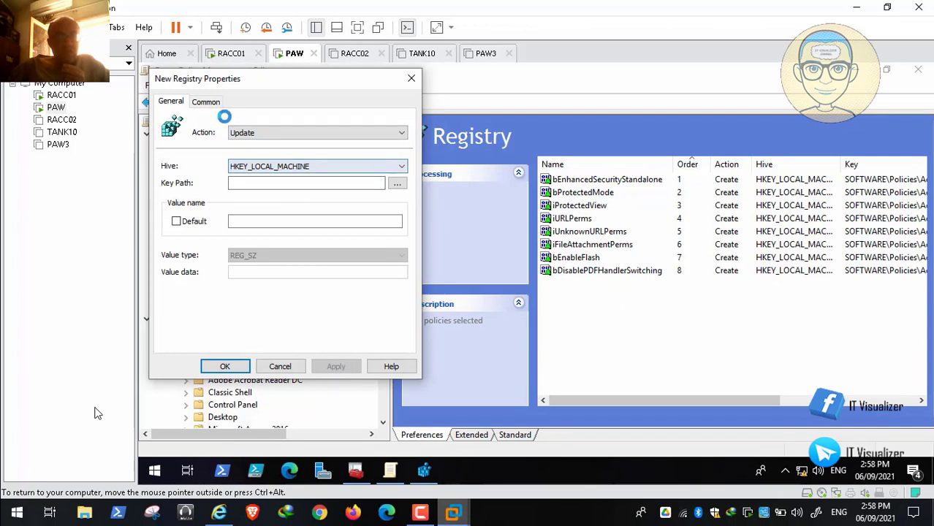
{"action": "left_click", "coordinate": [206, 102]}
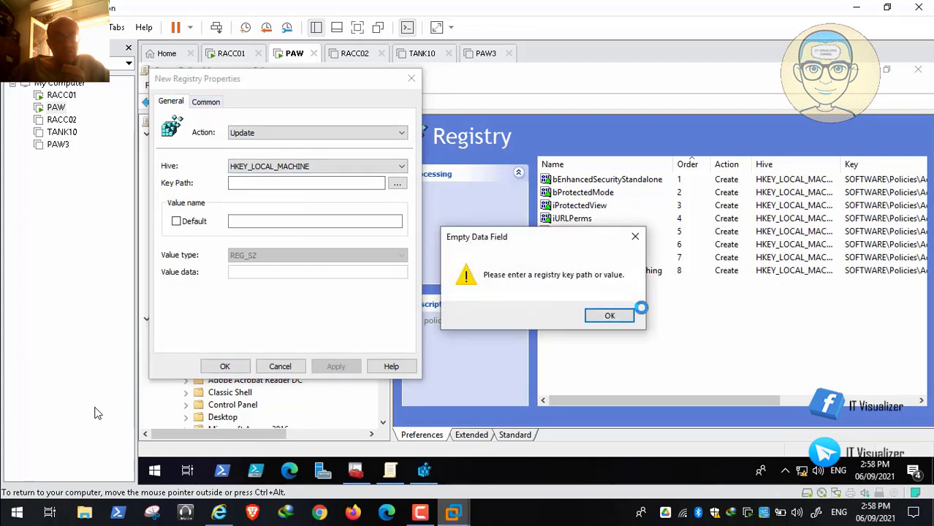
{"action": "left_click", "coordinate": [613, 318]}
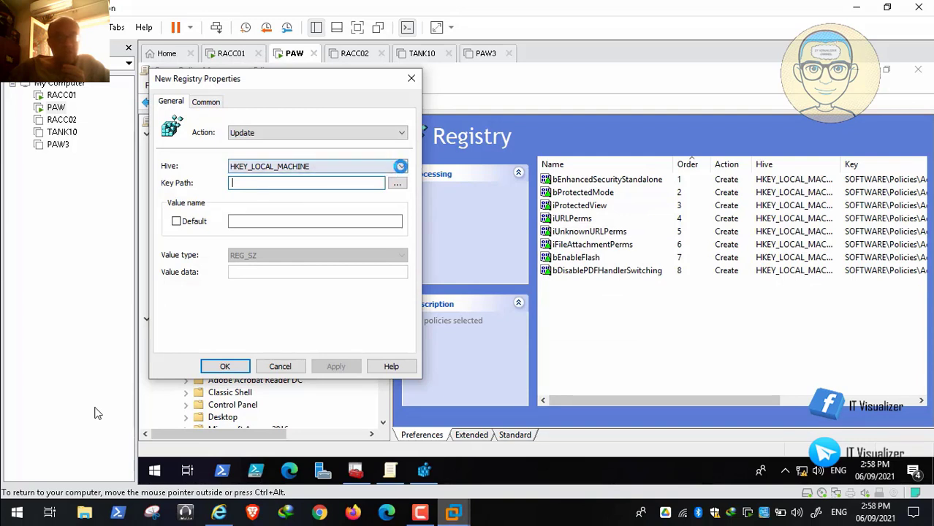
{"action": "left_click", "coordinate": [385, 133]}
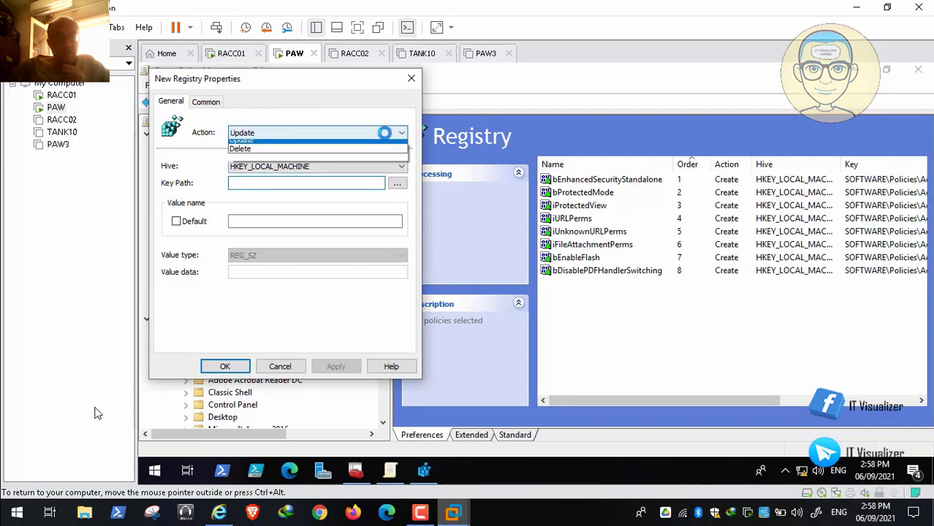
{"action": "left_click", "coordinate": [354, 144]}
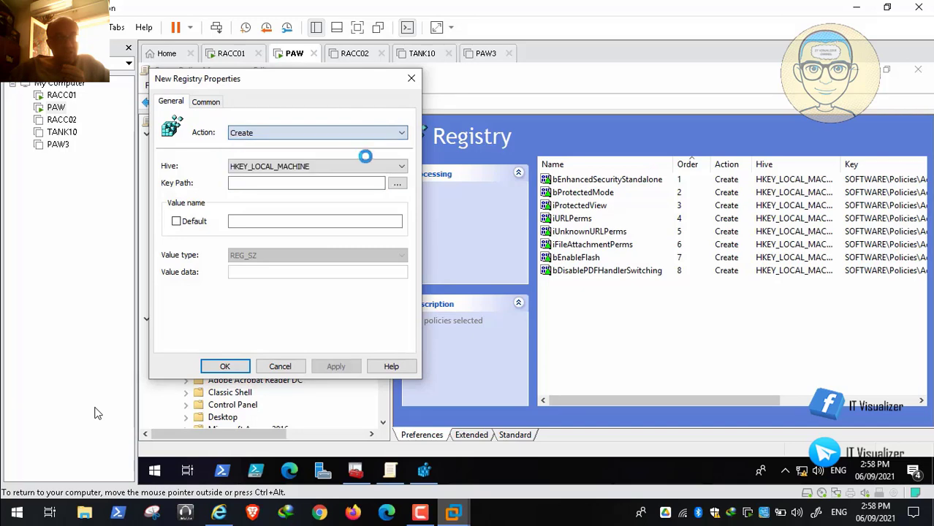
Set the item's key path to HKEY_LOCAL_MACHINE\SOFTWARE\Policies\Adobe\Acrobat Reader\DC\FeatureLockDown\cCloud by browsing the local registry
{"action": "left_click", "coordinate": [388, 167]}
{"action": "left_click", "coordinate": [396, 184]}
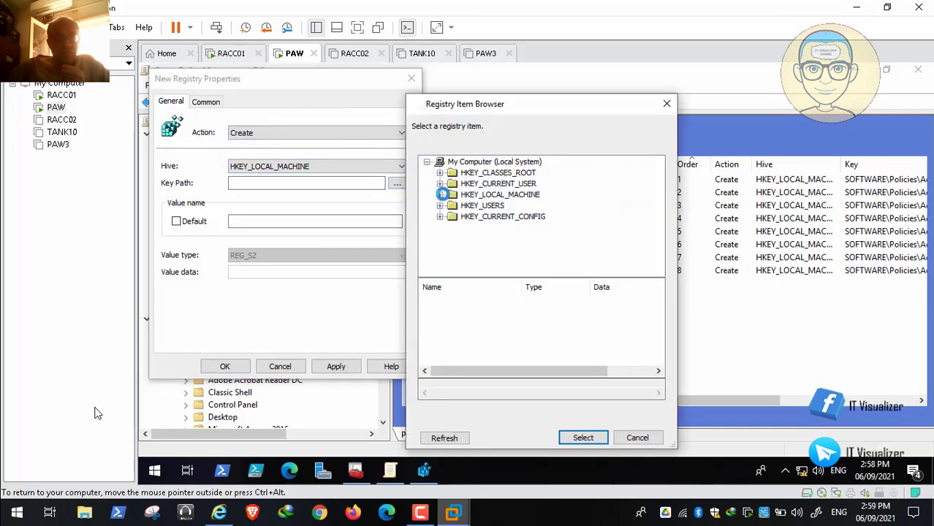
{"action": "left_click", "coordinate": [442, 194]}
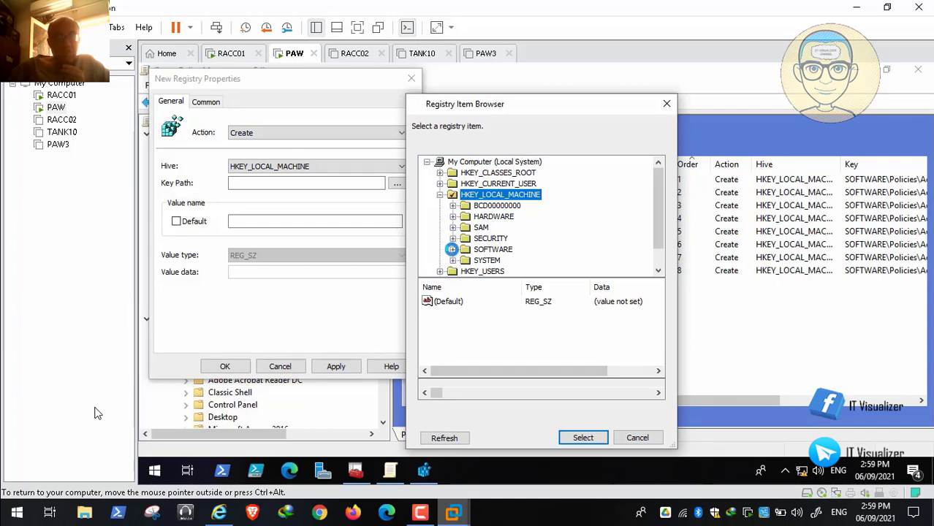
{"action": "left_click", "coordinate": [452, 249]}
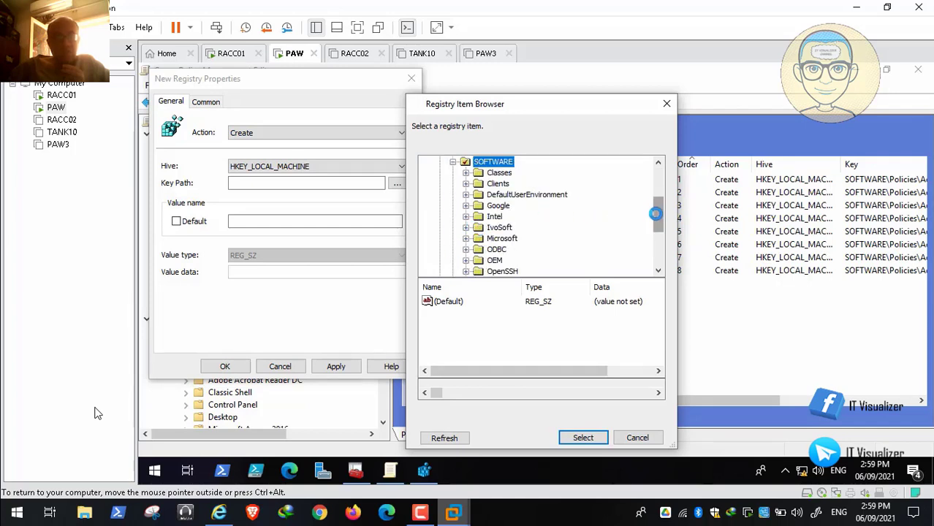
{"action": "mouse_move", "coordinate": [654, 211]}
{"action": "left_mouse_down"}
{"action": "mouse_move", "coordinate": [660, 232]}
{"action": "mouse_move", "coordinate": [660, 209]}
{"action": "mouse_move", "coordinate": [660, 224]}
{"action": "left_mouse_up"}
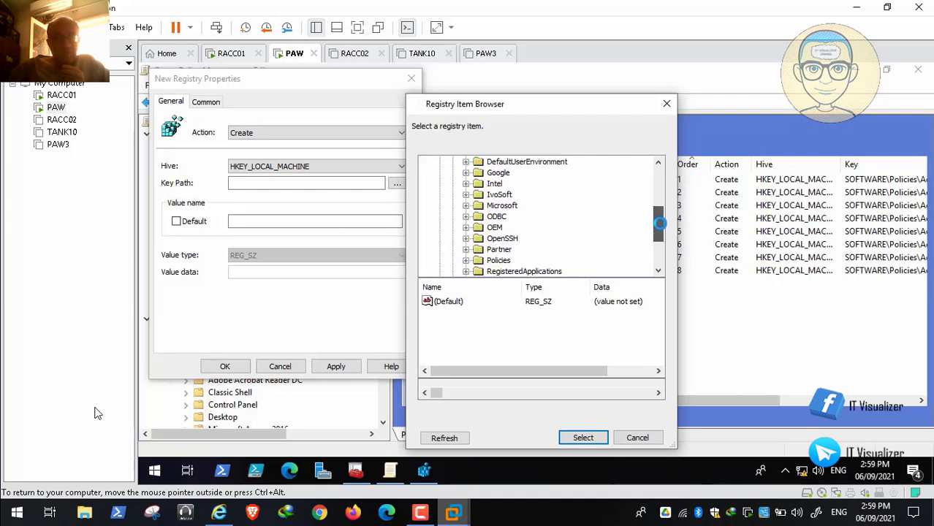
{"action": "left_click", "coordinate": [467, 260]}
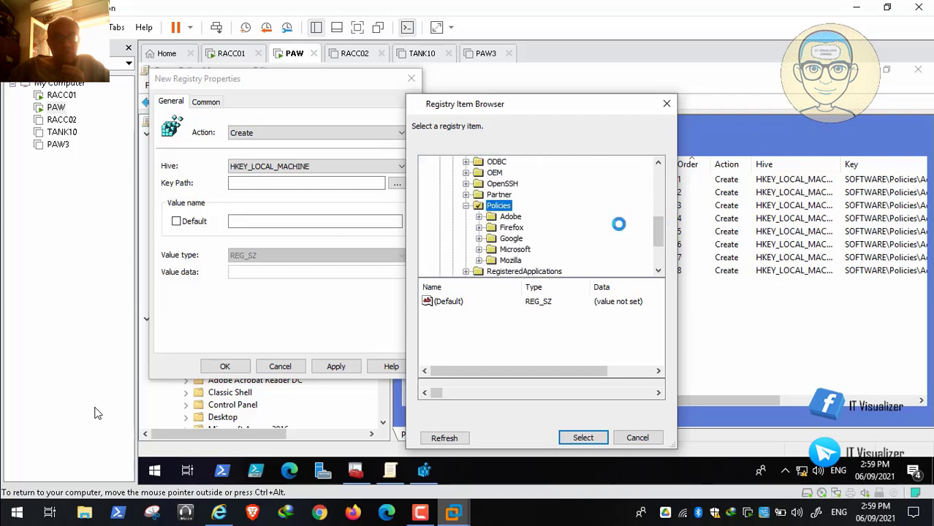
{"action": "left_click", "coordinate": [479, 216]}
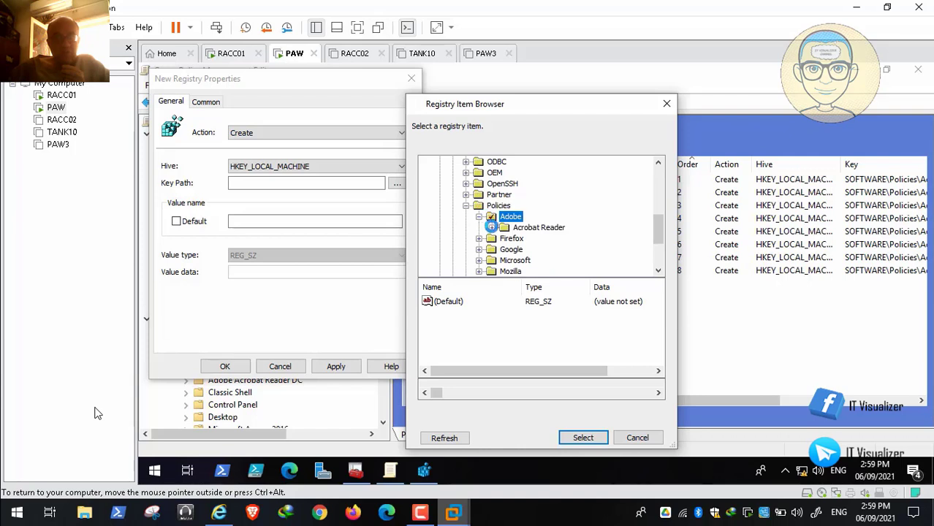
{"action": "left_click", "coordinate": [492, 228]}
{"action": "left_click", "coordinate": [505, 238]}
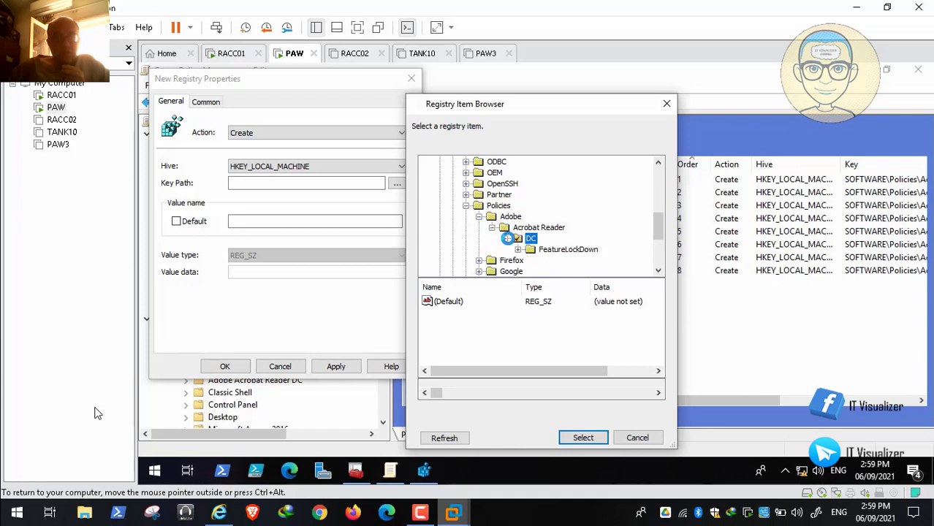
{"action": "left_click", "coordinate": [522, 250]}
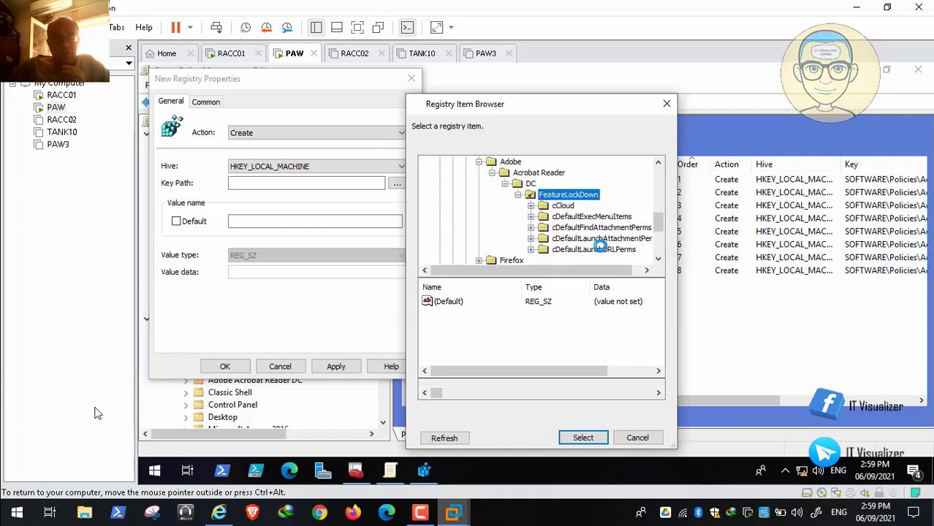
{"action": "left_click", "coordinate": [563, 205]}
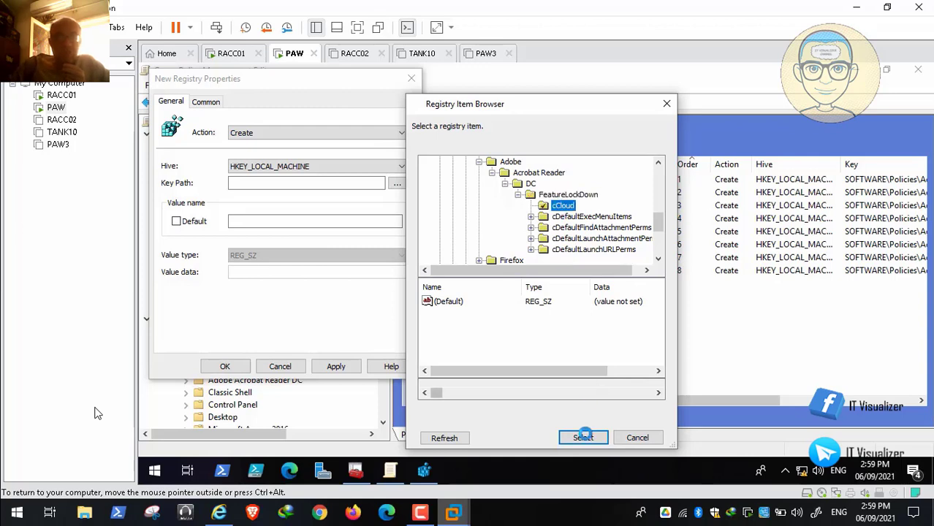
{"action": "left_click", "coordinate": [584, 437]}
Copy the value name bAdobeSendPluginToggle from the STIG fix text into the new registry item's value name
{"action": "left_click", "coordinate": [234, 220]}
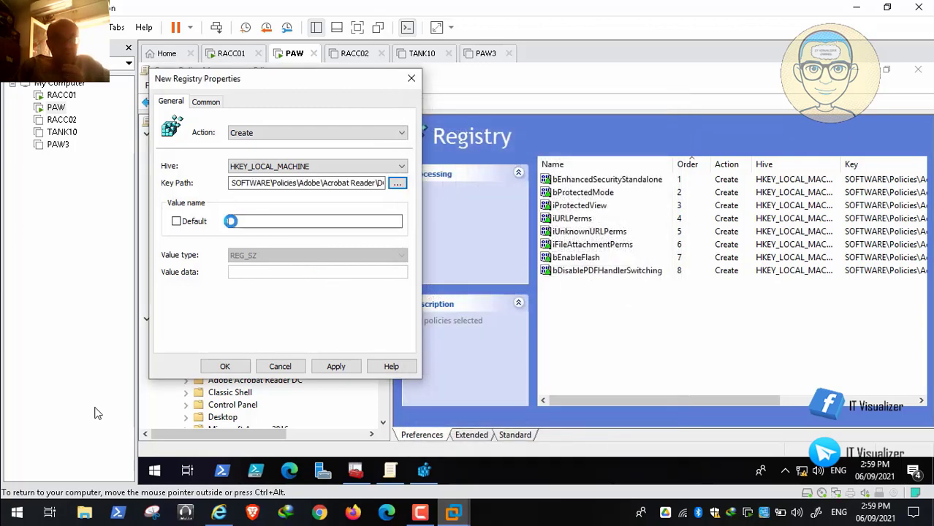
{"action": "left_click", "coordinate": [220, 513]}
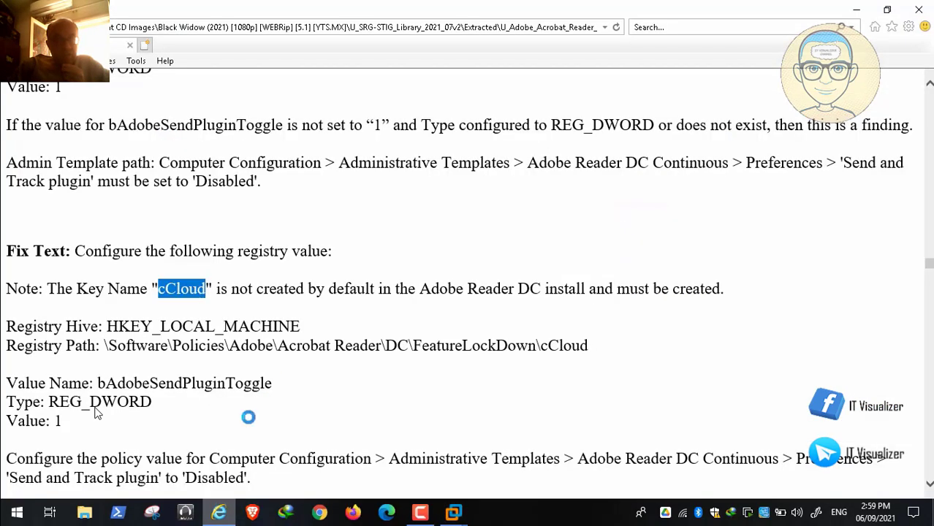
{"action": "left_click_drag", "start_coordinate": [272, 382], "coordinate": [96, 381]}
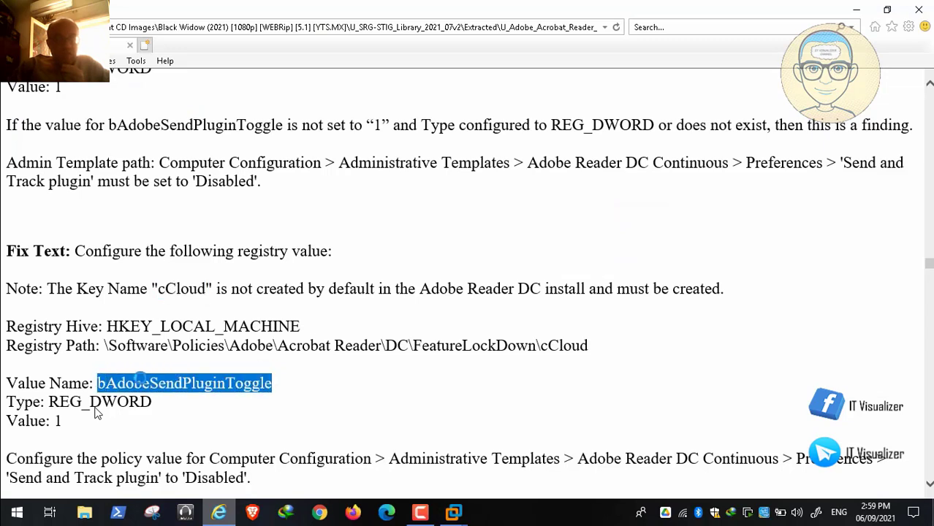
{"action": "right_click", "coordinate": [139, 378]}
{"action": "left_click", "coordinate": [212, 199]}
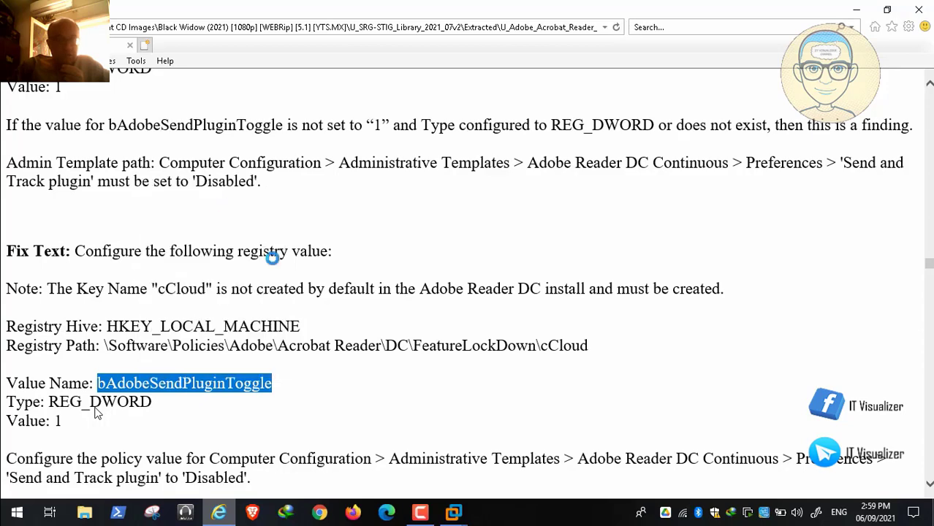
{"action": "left_click", "coordinate": [453, 513]}
{"action": "left_click", "coordinate": [410, 422]}
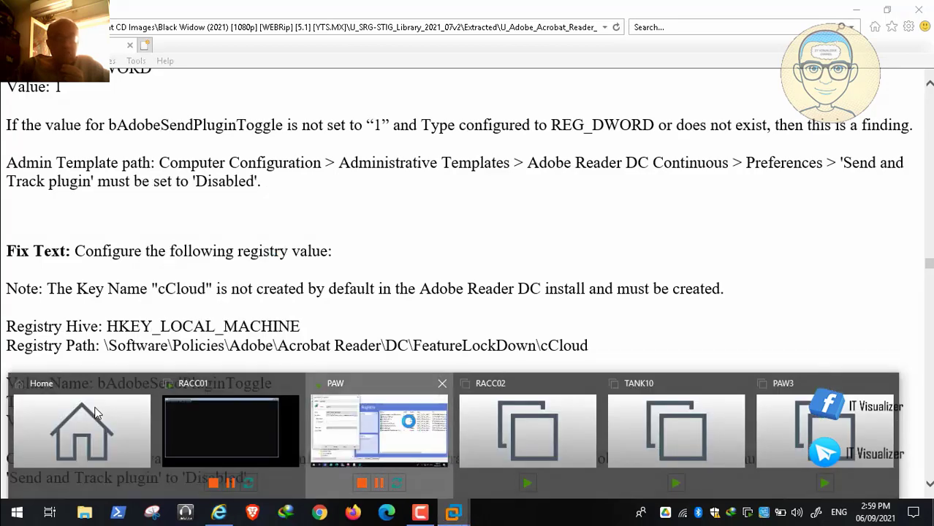
{"action": "left_click", "coordinate": [298, 220]}
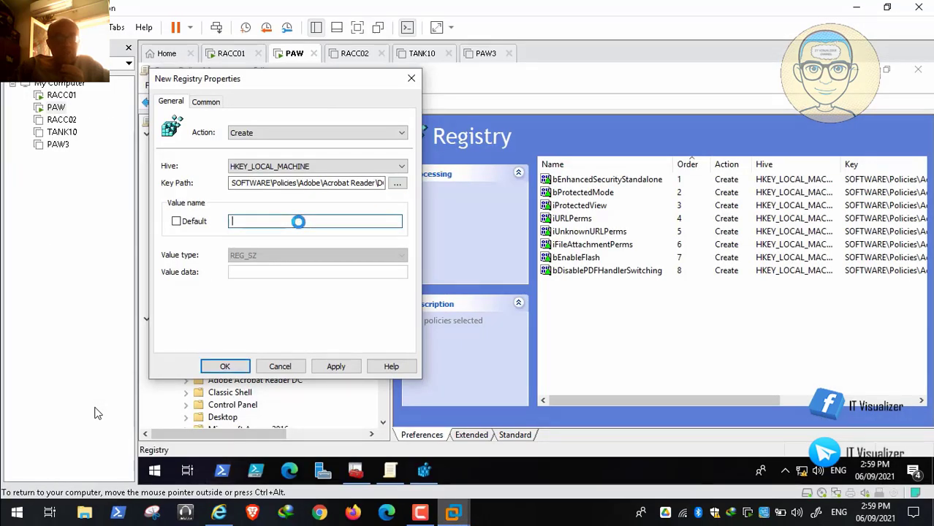
{"action": "key", "text": "ctrl+v"}
Set the bAdobeSendPluginToggle item's value type to REG_DWORD and its value data to 1
{"action": "left_click", "coordinate": [278, 255]}
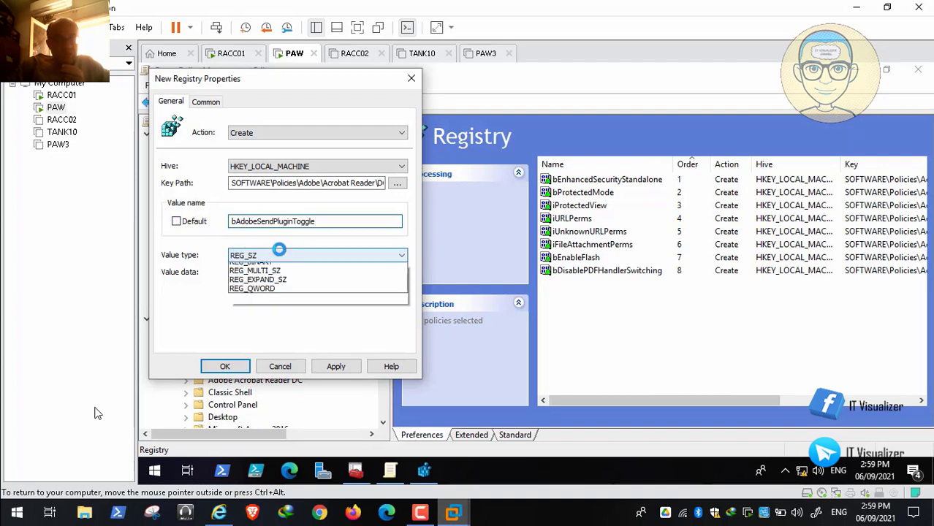
{"action": "left_click", "coordinate": [274, 277]}
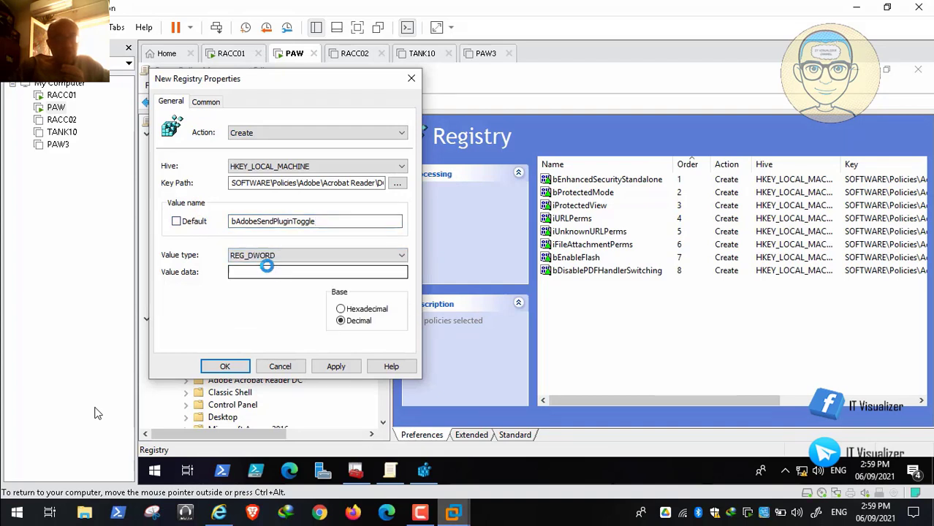
{"action": "left_click", "coordinate": [261, 273]}
{"action": "type", "text": "1"}
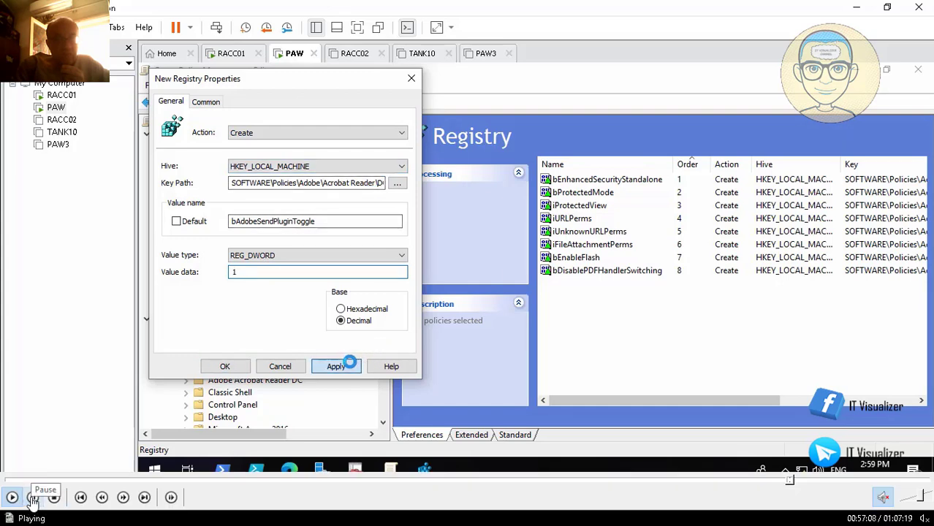
Apply and save the new bAdobeSendPluginToggle registry preference item
{"action": "left_click", "coordinate": [348, 366]}
{"action": "left_click", "coordinate": [219, 366]}
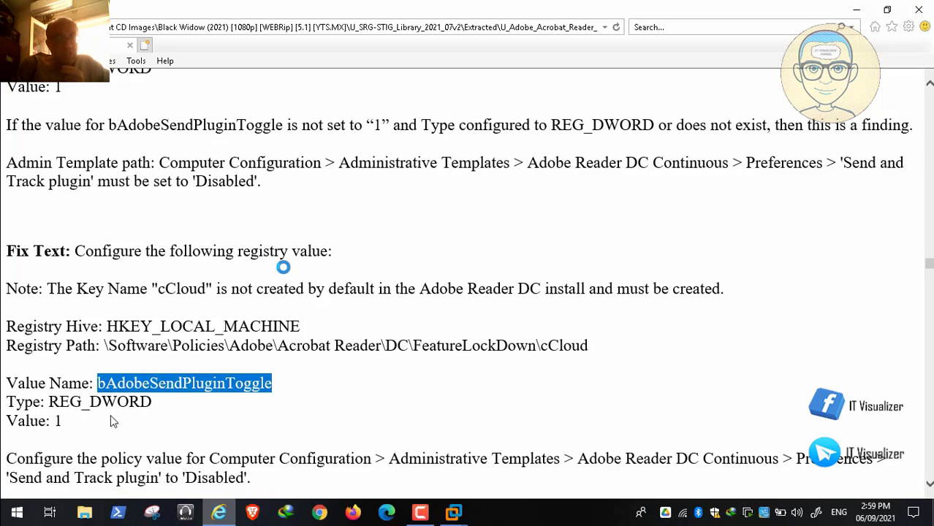
{"action": "mouse_move", "coordinate": [5, 523]}
{"action": "left_click", "coordinate": [11, 500]}
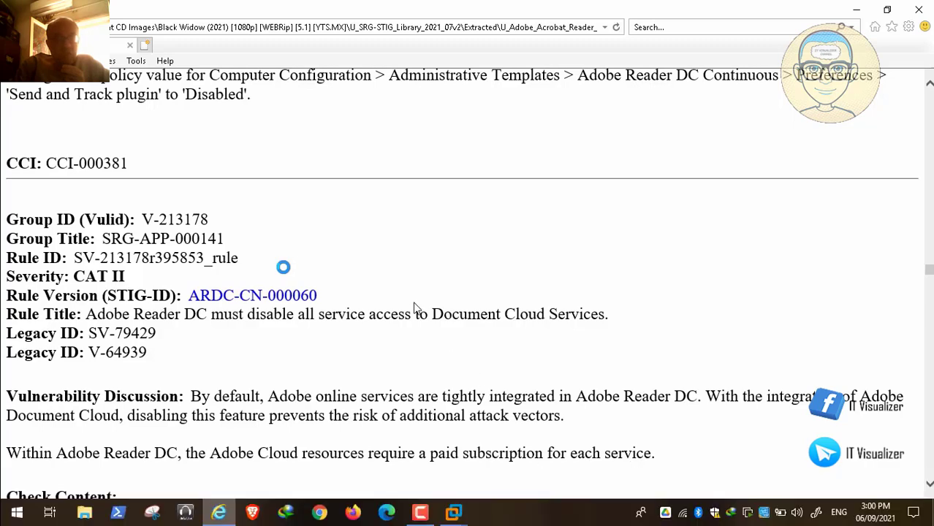
Switch to the Brave browser and search Google for "adobe sdocument cloud services"
{"action": "double_click", "coordinate": [413, 309]}
{"action": "left_click", "coordinate": [252, 513]}
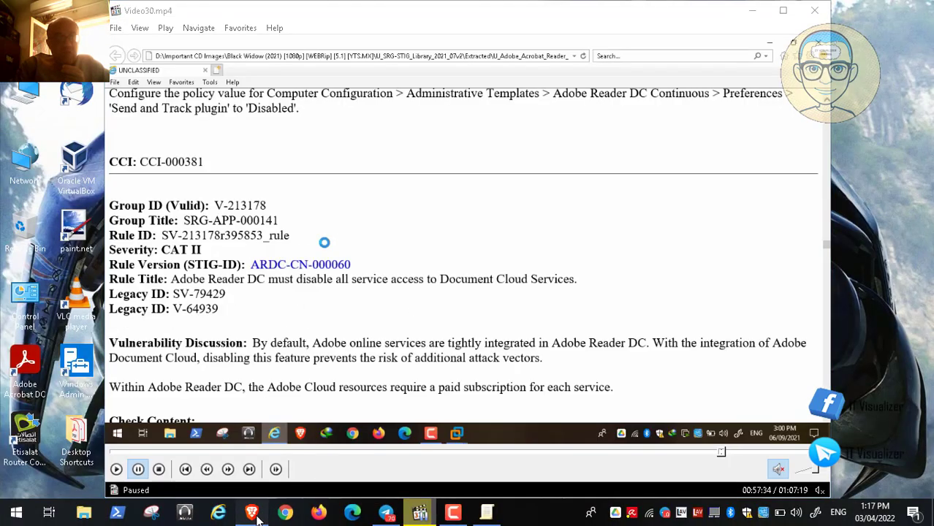
{"action": "left_click", "coordinate": [249, 31]}
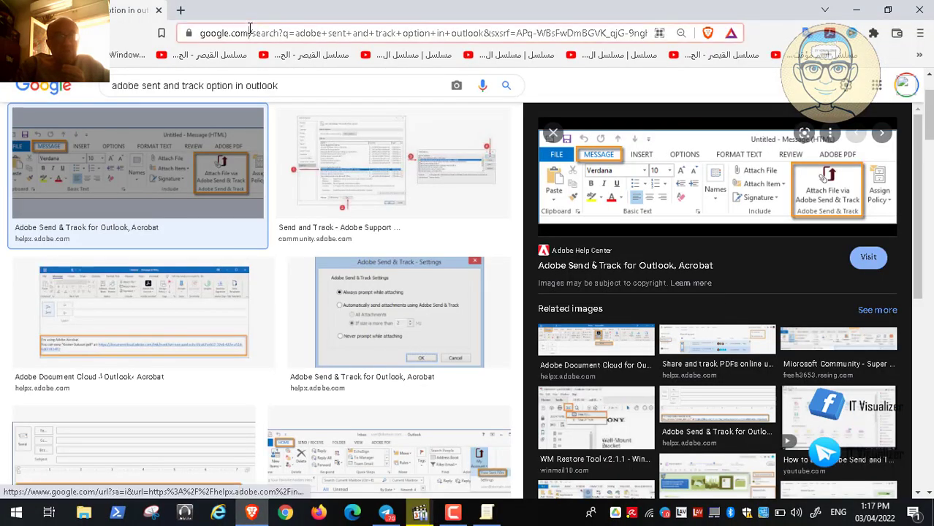
{"action": "key", "text": "BackSpace"}
{"action": "type", "text": "adob"}
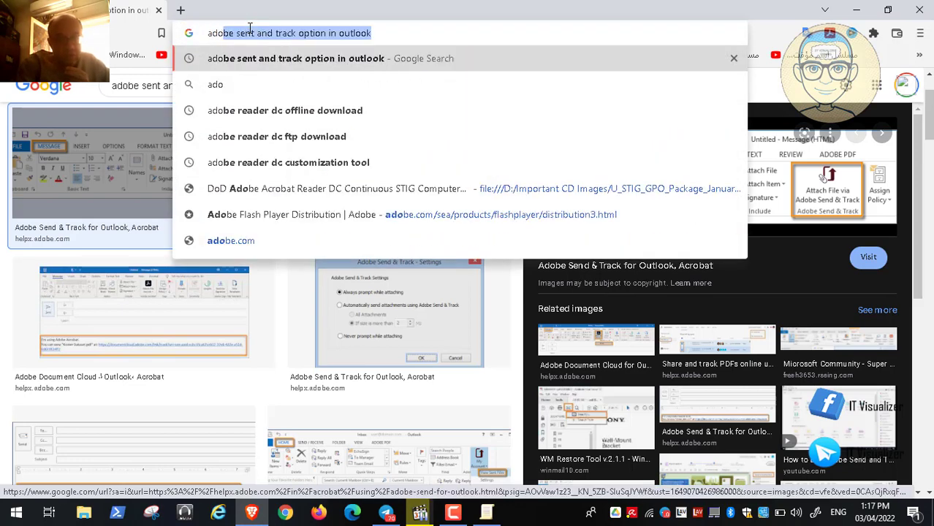
{"action": "type", "text": "e s"}
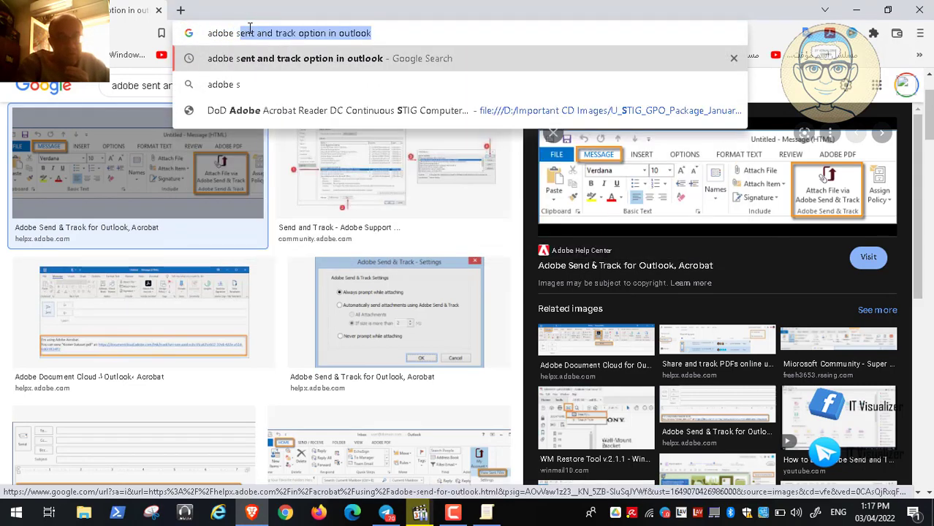
{"action": "key", "text": "BackSpace"}
{"action": "type", "text": "doc"}
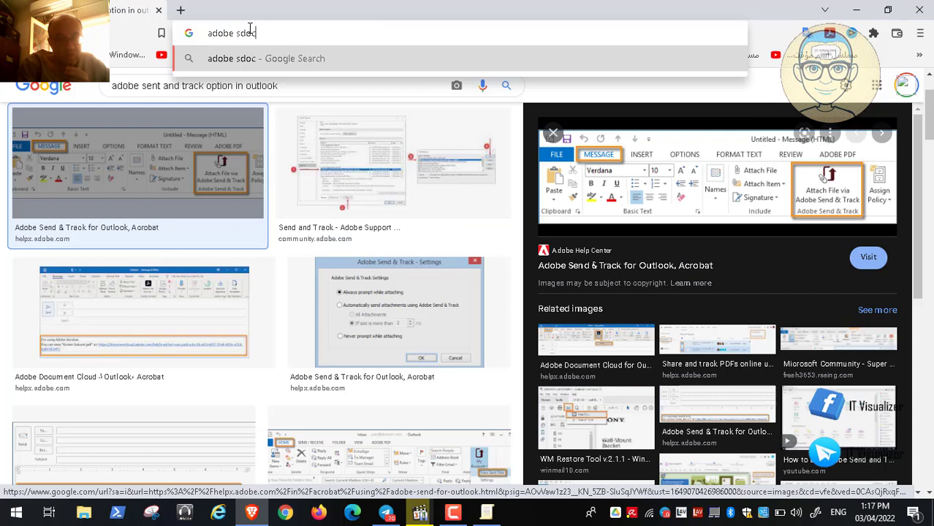
{"action": "type", "text": "ument "}
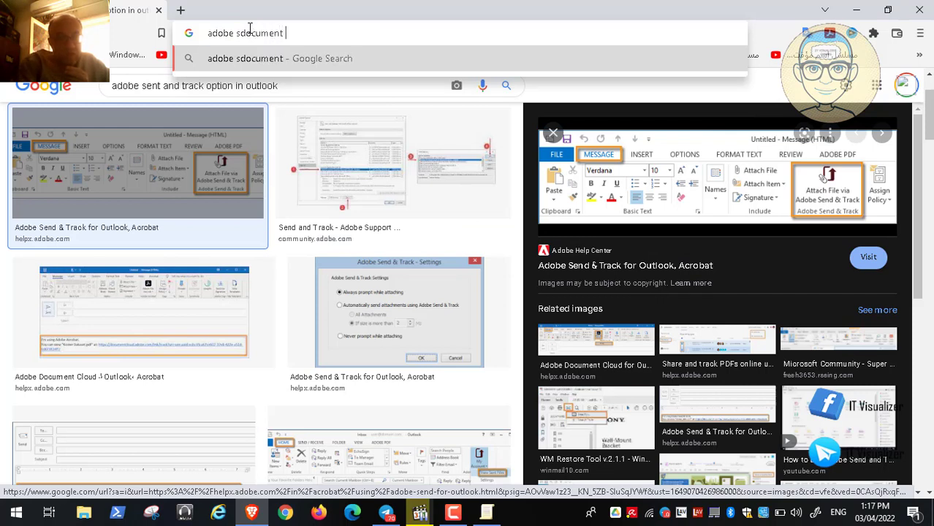
{"action": "type", "text": "cloud "}
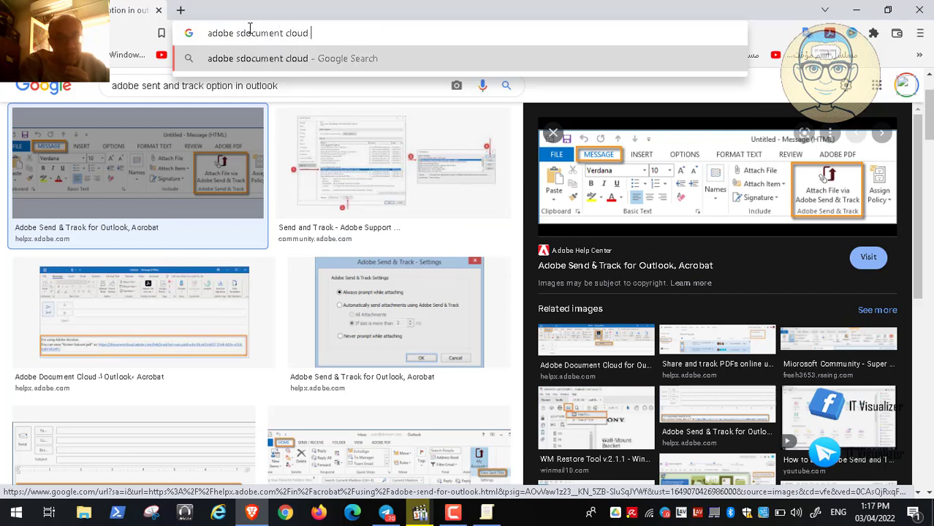
{"action": "type", "text": "services"}
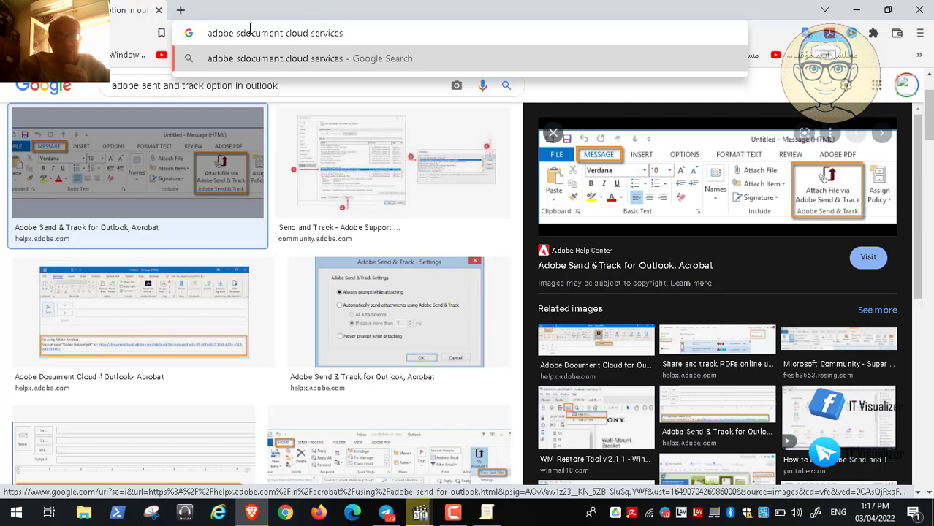
{"action": "key", "text": "Return"}
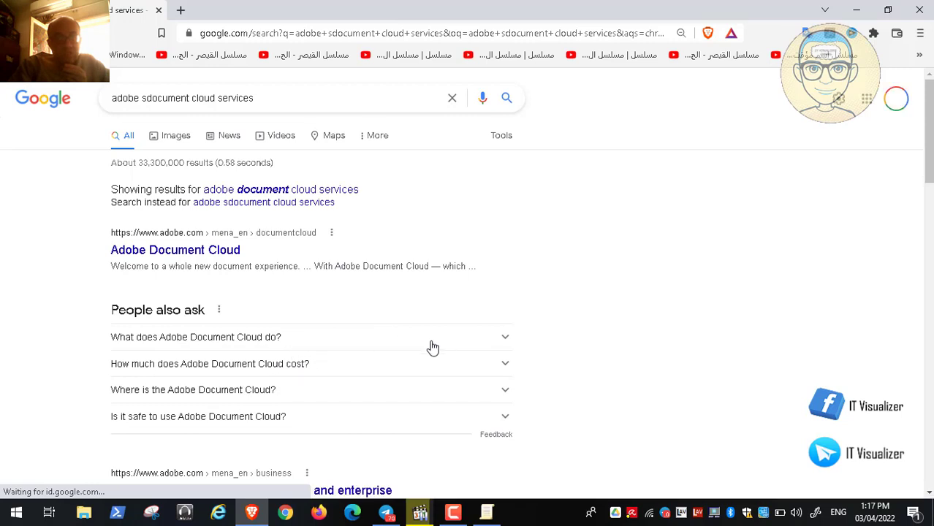
Read the answer to "What does Adobe Document Cloud do?" in the search results, and minimize the browser
{"action": "left_click", "coordinate": [505, 342]}
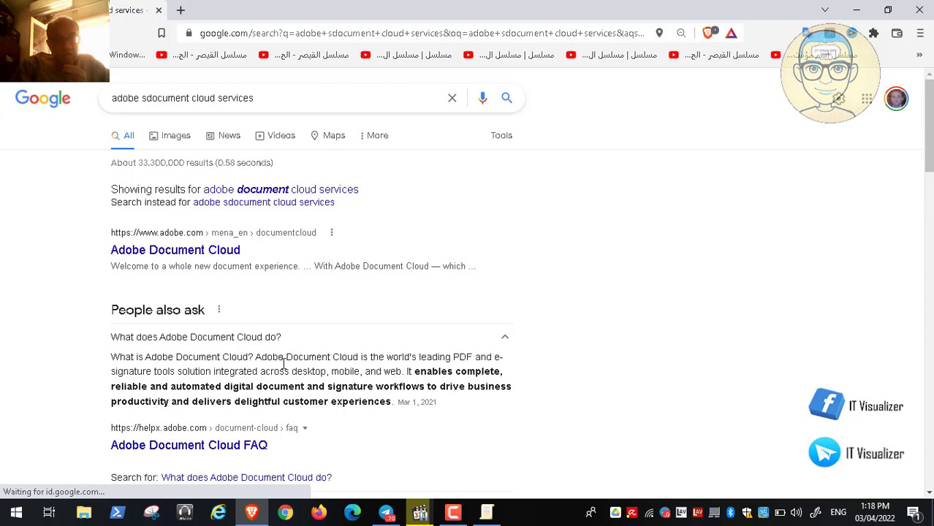
{"action": "scroll", "coordinate": [284, 364], "scroll_direction": "down", "scroll_amount": 3}
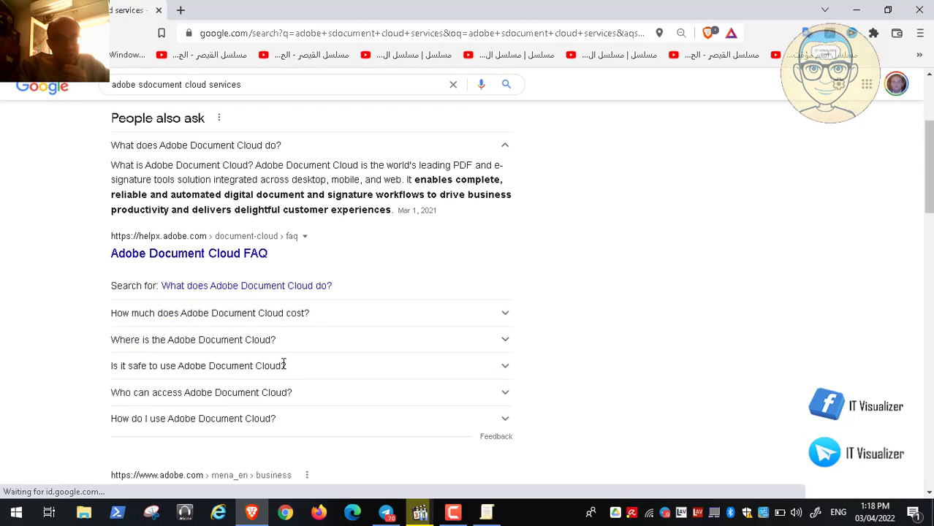
{"action": "scroll", "coordinate": [284, 363], "scroll_direction": "up", "scroll_amount": 2}
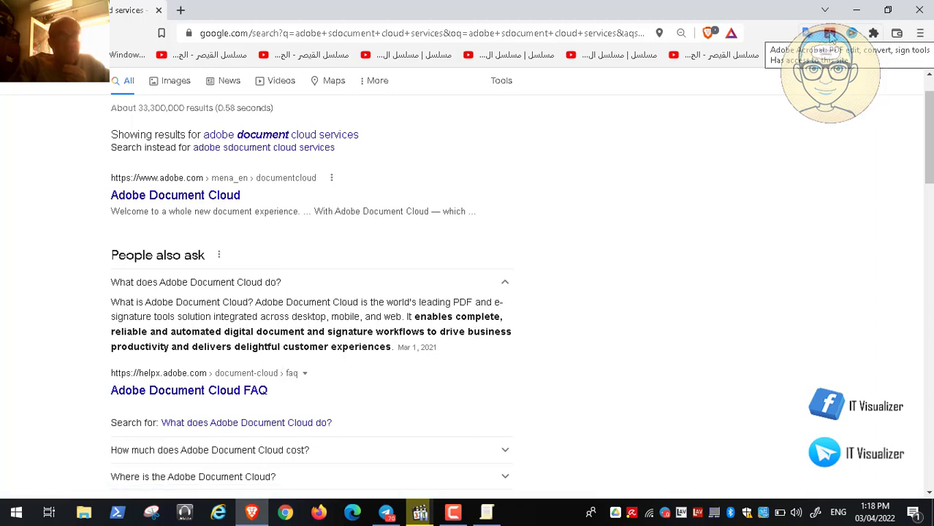
{"action": "left_click", "coordinate": [858, 9]}
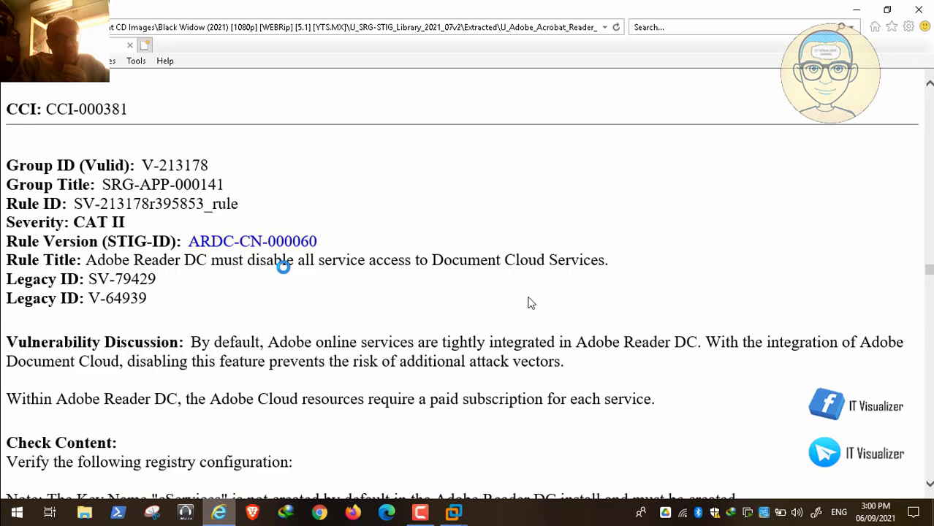
Examine the check content and fix text of STIG rule ARDC-CN-000060 on disabling Document Cloud Services access
{"action": "key", "text": "space"}
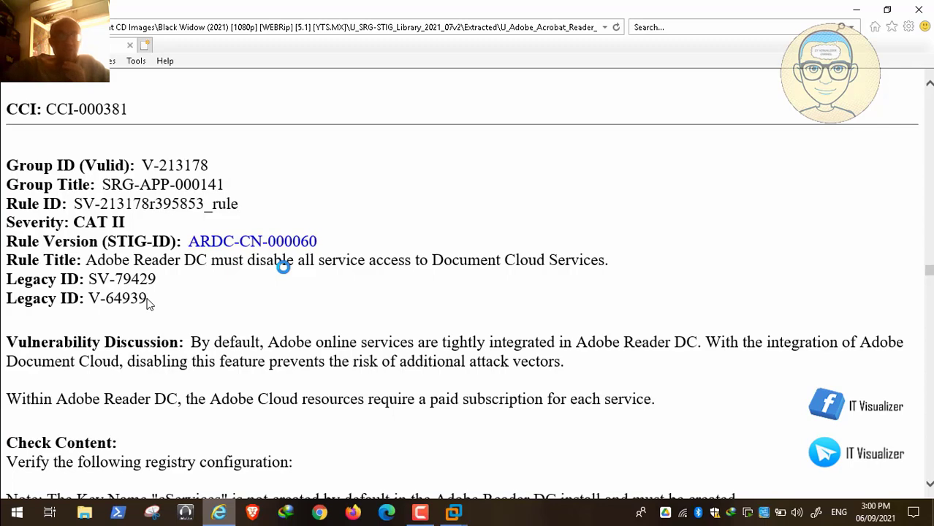
{"action": "scroll", "coordinate": [149, 303], "scroll_direction": "down", "scroll_amount": 1}
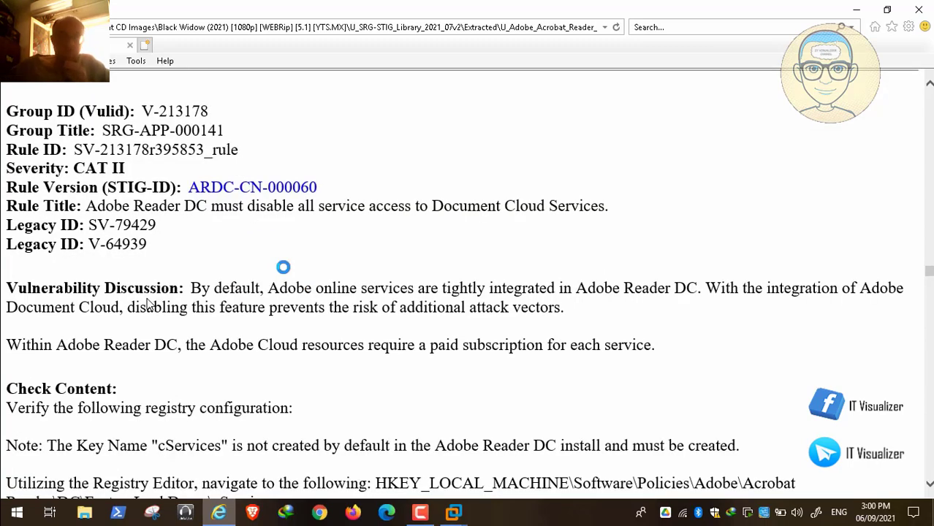
{"action": "scroll", "coordinate": [148, 303], "scroll_direction": "down", "scroll_amount": 1}
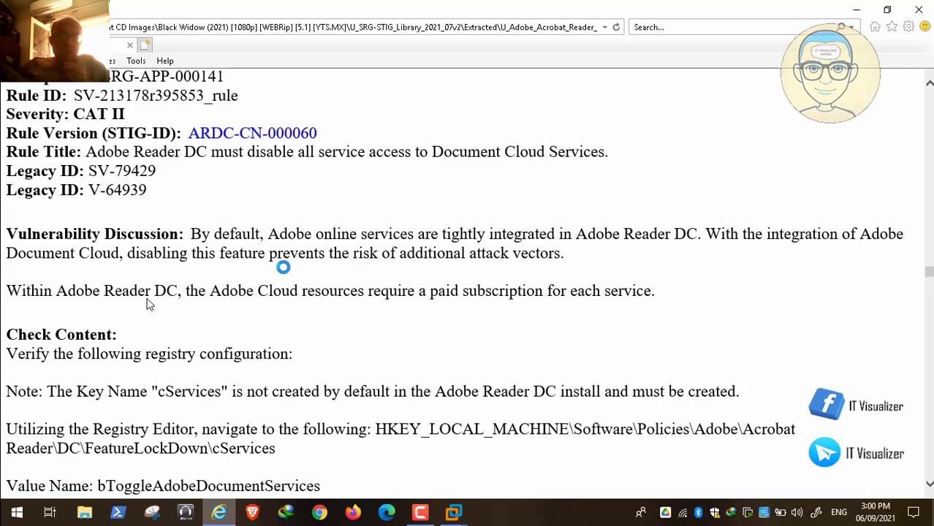
{"action": "scroll", "coordinate": [148, 302], "scroll_direction": "down", "scroll_amount": 1}
{"action": "scroll", "coordinate": [149, 303], "scroll_direction": "down", "scroll_amount": 4}
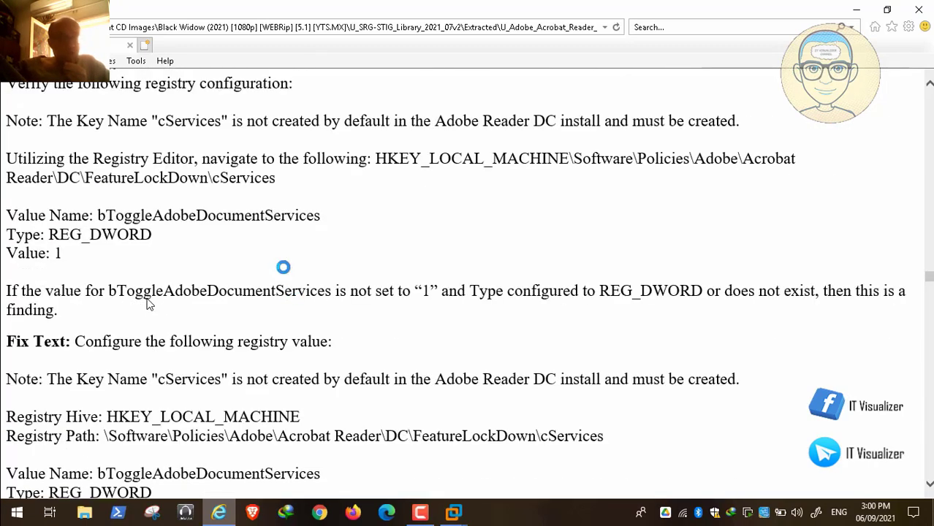
{"action": "scroll", "coordinate": [149, 303], "scroll_direction": "down", "scroll_amount": 2}
{"action": "scroll", "coordinate": [148, 303], "scroll_direction": "up", "scroll_amount": 4}
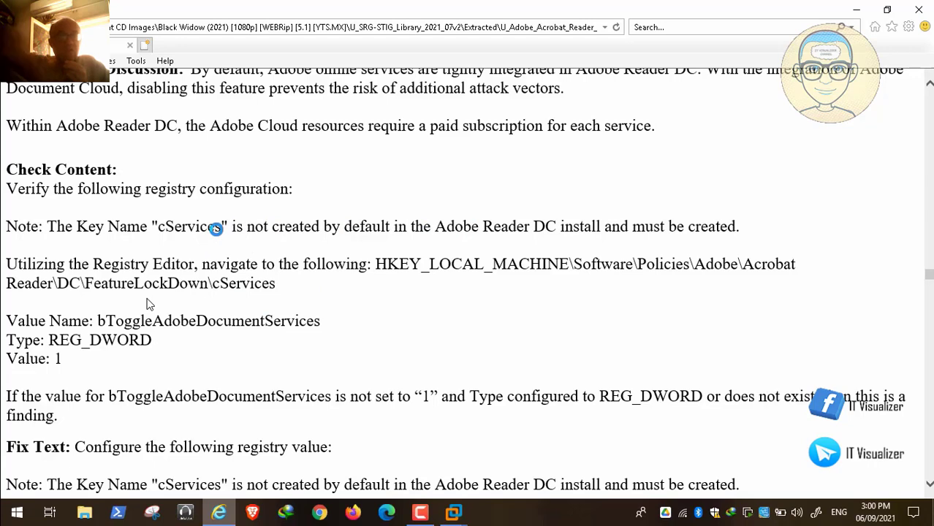
Copy the key name cServices from the note in the rule's check content
{"action": "left_click_drag", "start_coordinate": [222, 227], "coordinate": [159, 231]}
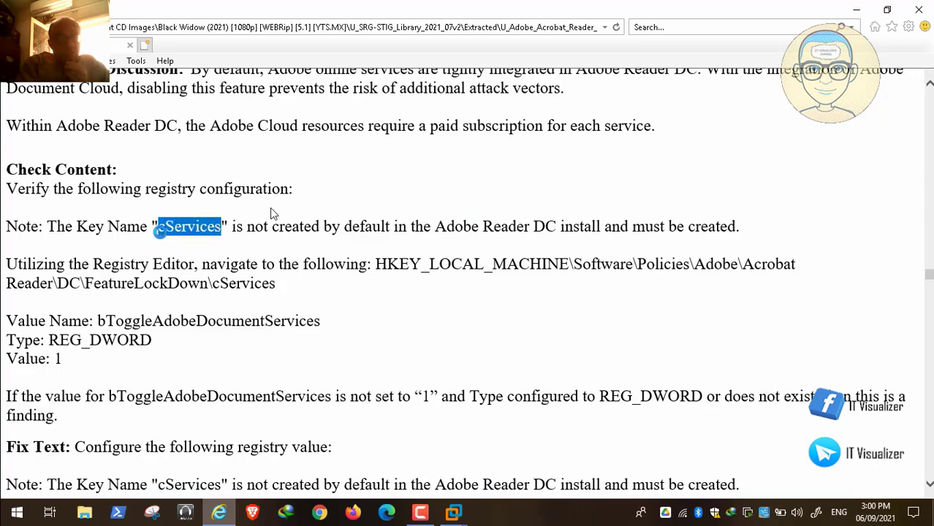
{"action": "right_click", "coordinate": [203, 231]}
{"action": "left_click", "coordinate": [210, 251]}
{"action": "left_click", "coordinate": [427, 513]}
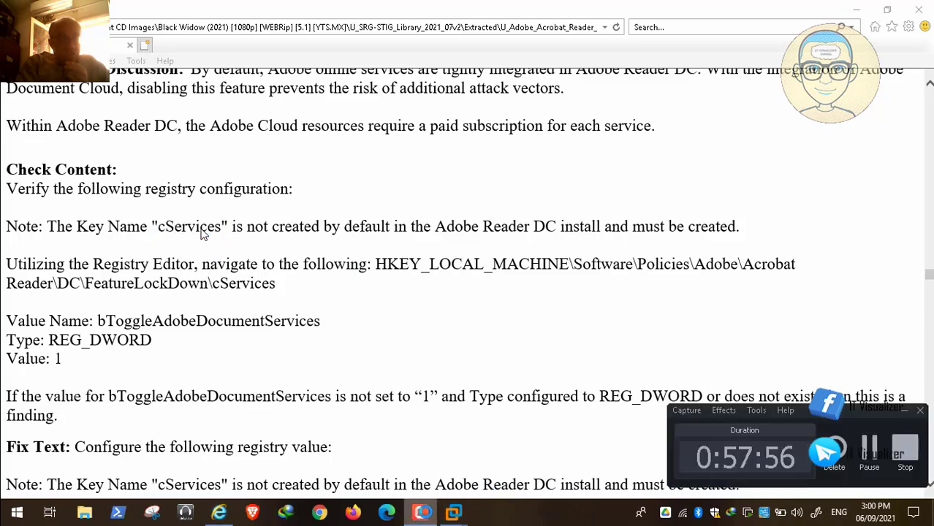
{"action": "left_click", "coordinate": [423, 513]}
In the PAW virtual machine's Registry Editor, create a key under FeatureLockDown and name it with the copied text cServices
{"action": "left_click", "coordinate": [455, 513]}
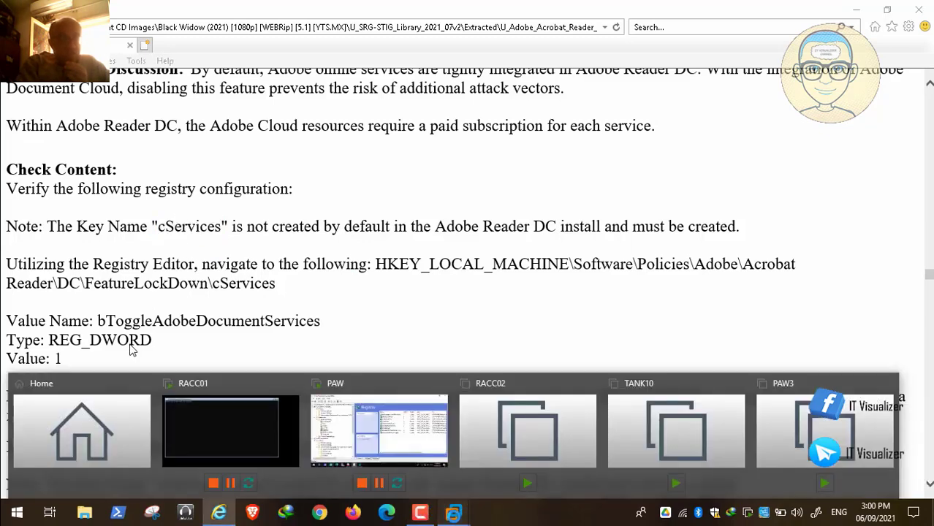
{"action": "left_click", "coordinate": [386, 431]}
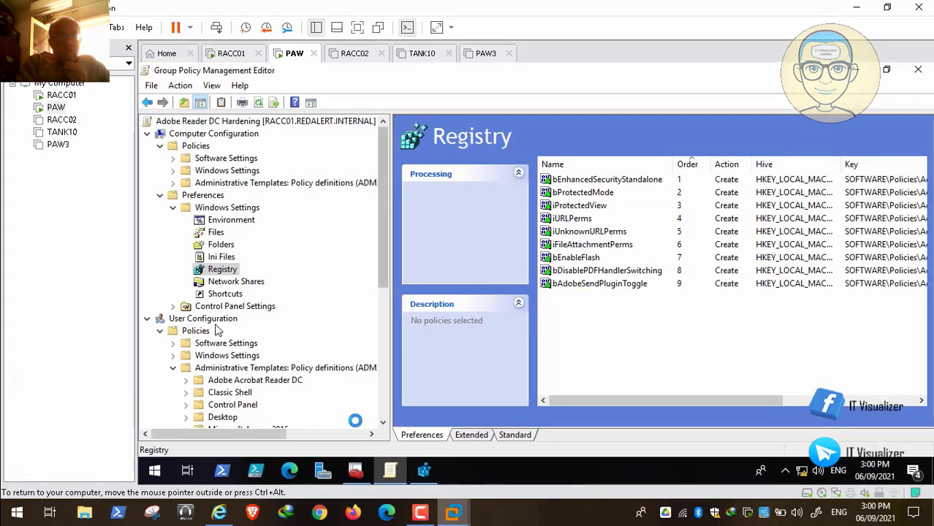
{"action": "left_click", "coordinate": [423, 470]}
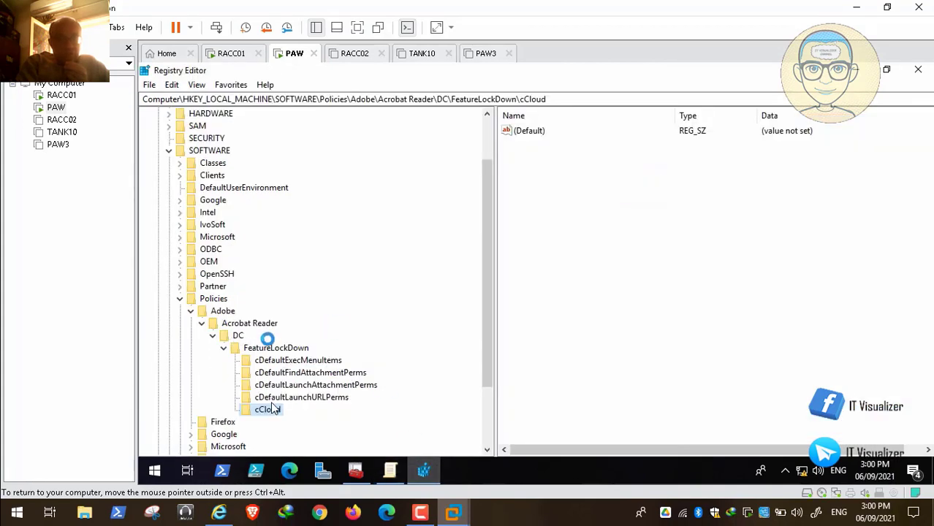
{"action": "right_click", "coordinate": [263, 348]}
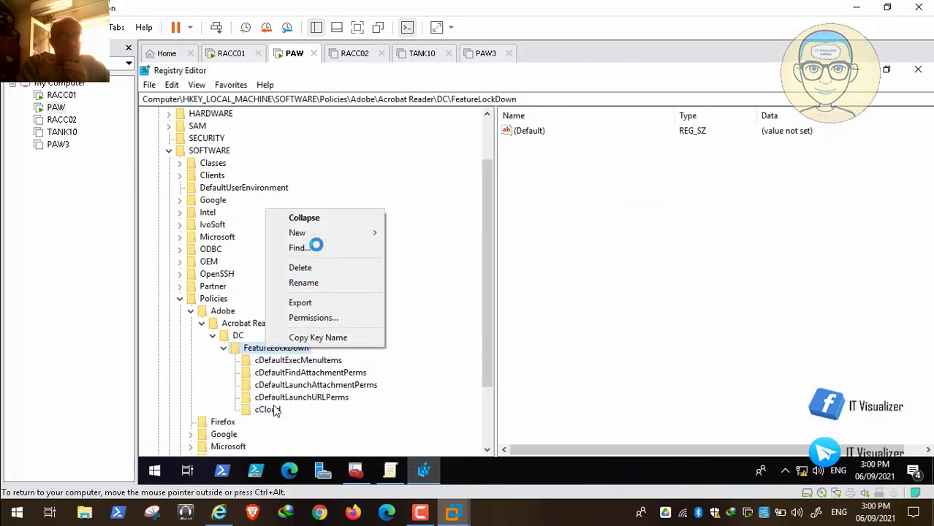
{"action": "mouse_move", "coordinate": [329, 232]}
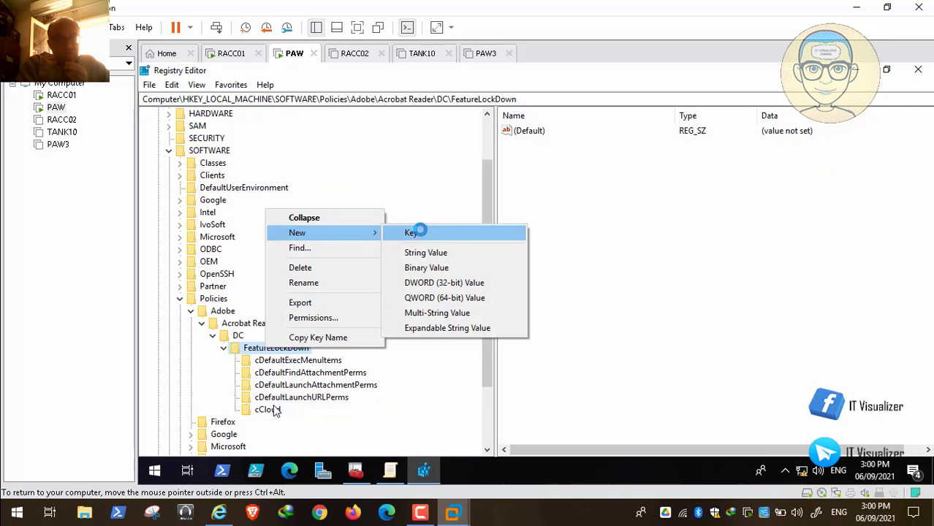
{"action": "left_click", "coordinate": [413, 233]}
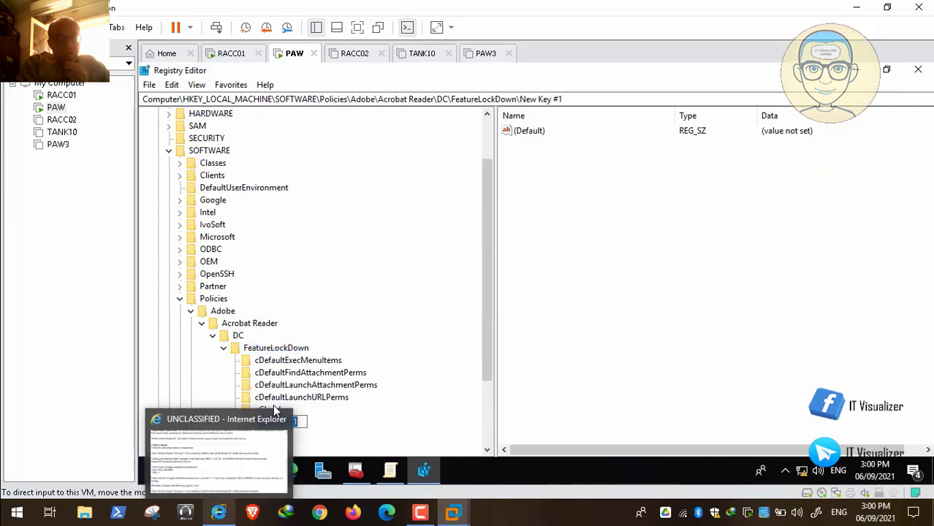
{"action": "key", "text": "BackSpace"}
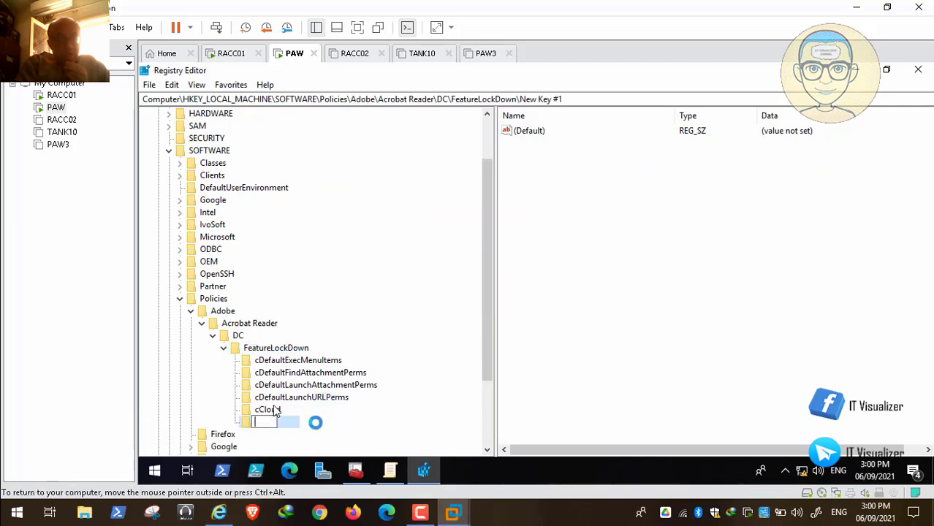
{"action": "key", "text": "ctrl+v"}
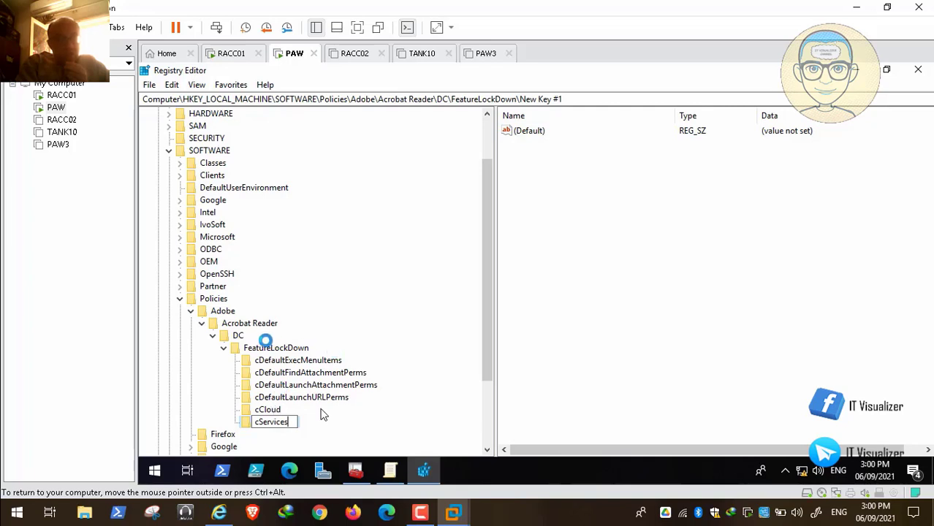
{"action": "key", "text": "Return"}
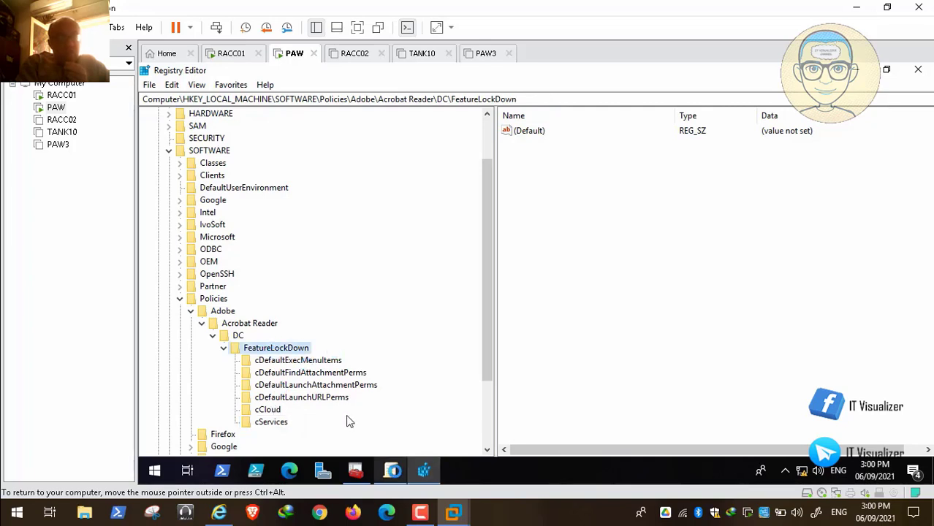
Return to the Group Policy Management Editor and bring up the available actions for the bAdobeSendPluginToggle registry item
{"action": "key", "text": "alt+Tab"}
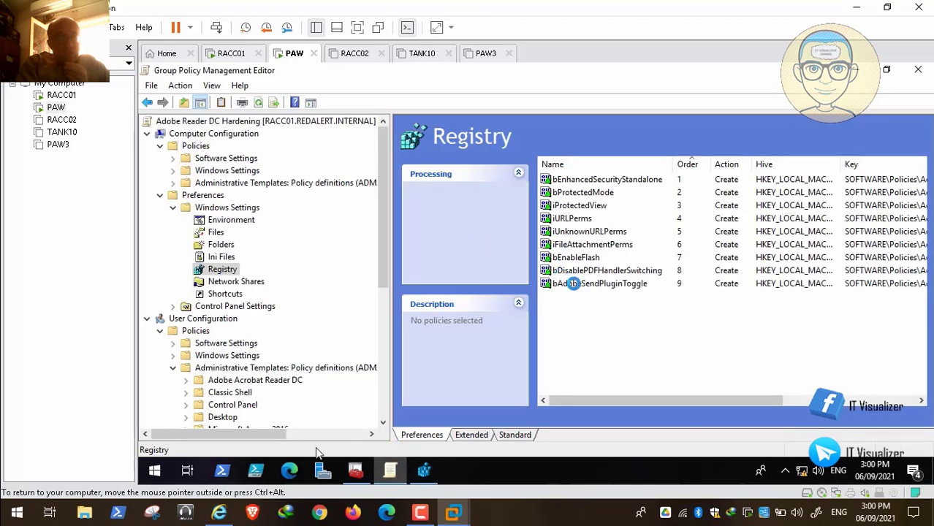
{"action": "mouse_move", "coordinate": [95, 491]}
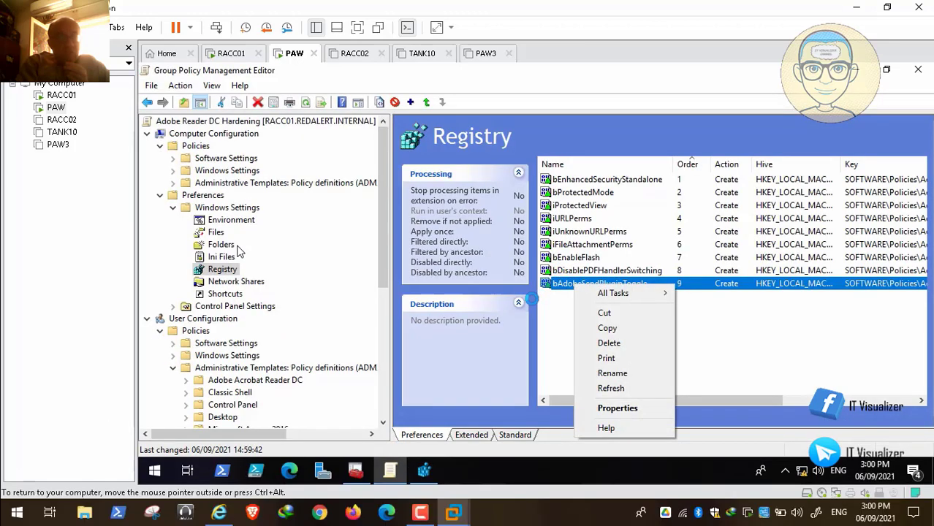
Switch to the host's Group Policy editor and examine the Security (Enhanced), General and Help policy folders under Adobe Reader DC Continuous Preferences
{"action": "double_click", "coordinate": [261, 222]}
{"action": "left_click", "coordinate": [491, 511]}
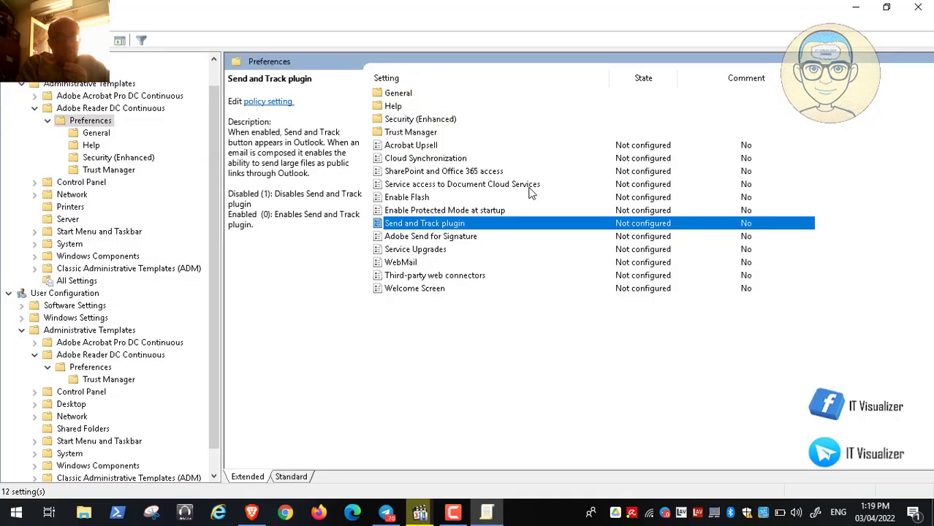
{"action": "left_click", "coordinate": [112, 158]}
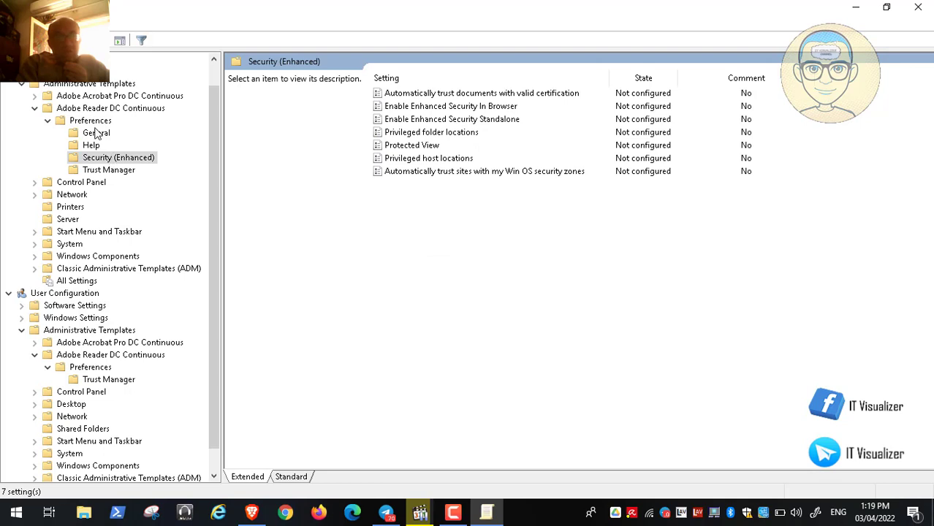
{"action": "left_click", "coordinate": [96, 134]}
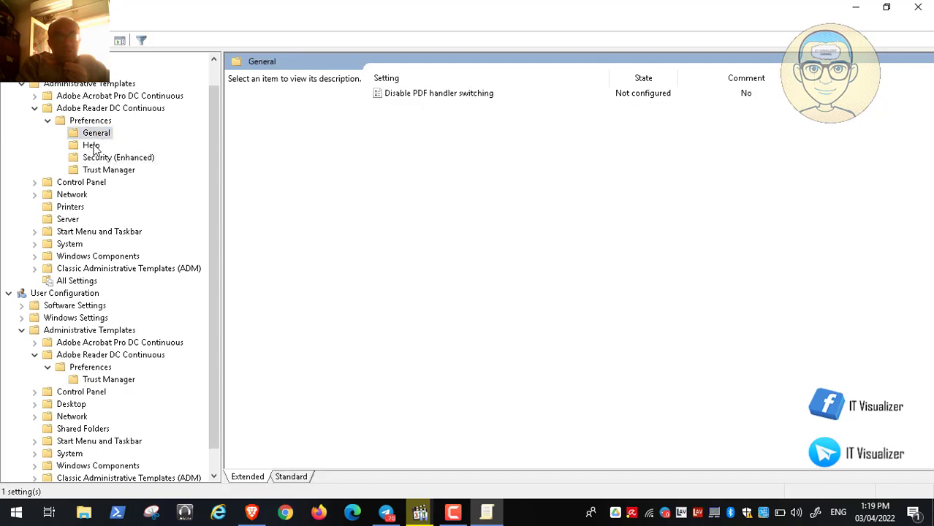
{"action": "left_click", "coordinate": [92, 145]}
{"action": "left_click", "coordinate": [103, 159]}
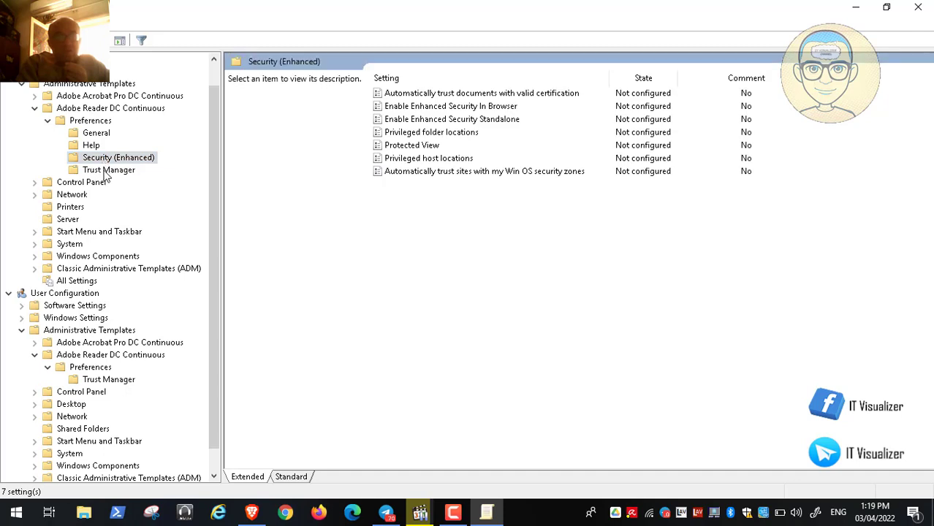
{"action": "left_click", "coordinate": [105, 171]}
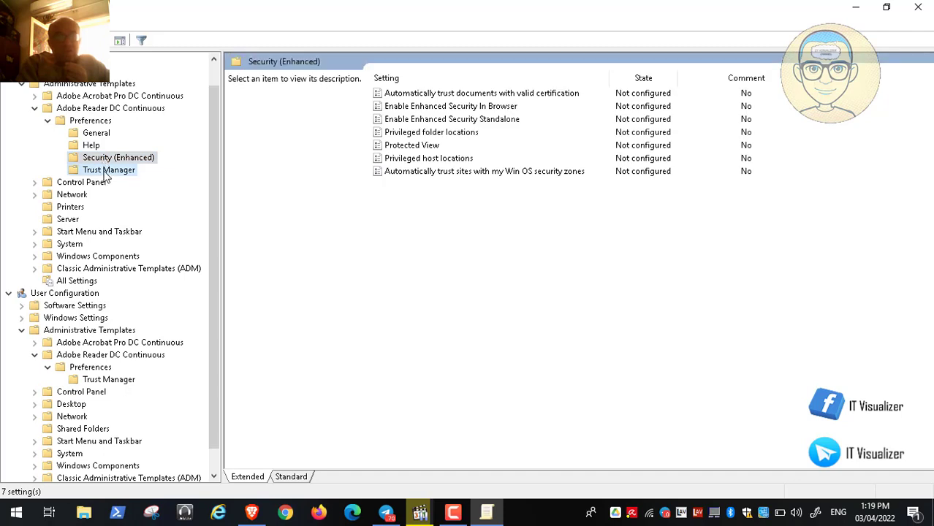
Examine the Service access to Document Cloud Services policy in Adobe Reader DC Continuous Preferences, close it unchanged, and resume the paused Video30.mp4
{"action": "left_click", "coordinate": [102, 122]}
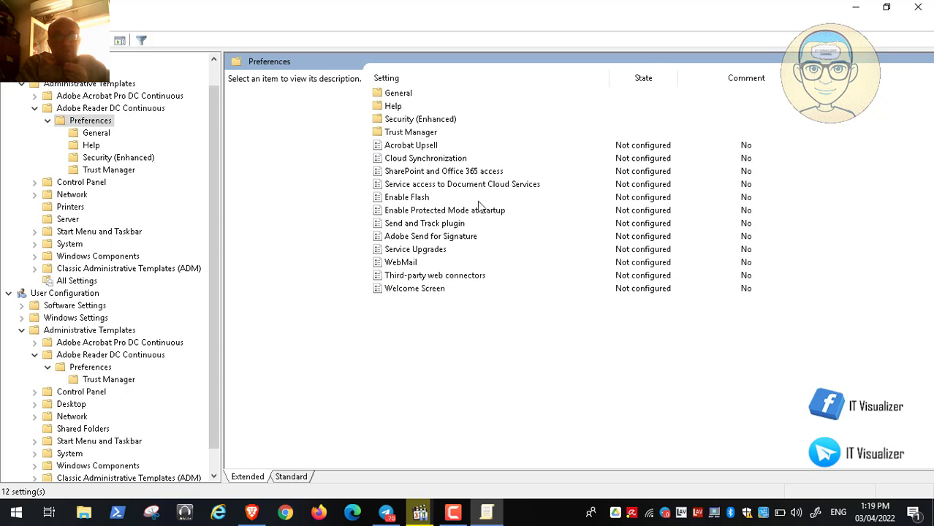
{"action": "left_click", "coordinate": [476, 187]}
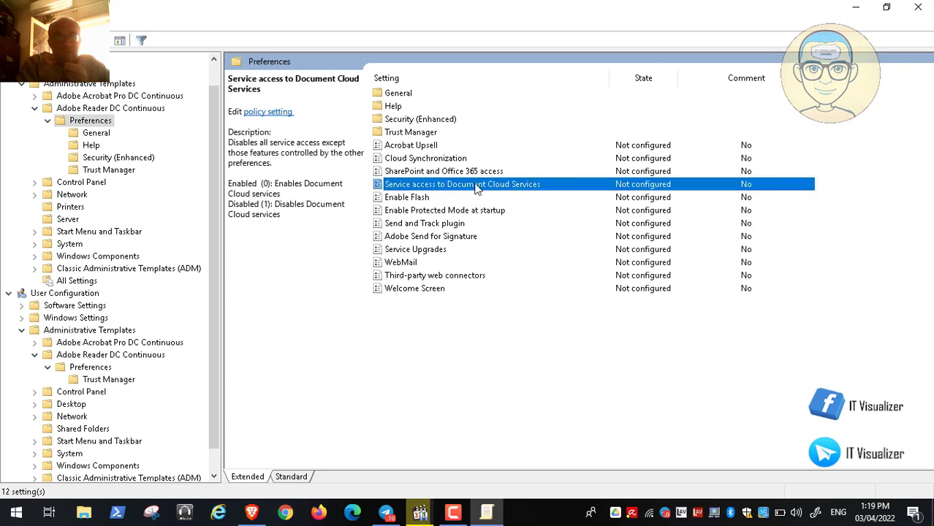
{"action": "double_click", "coordinate": [479, 187]}
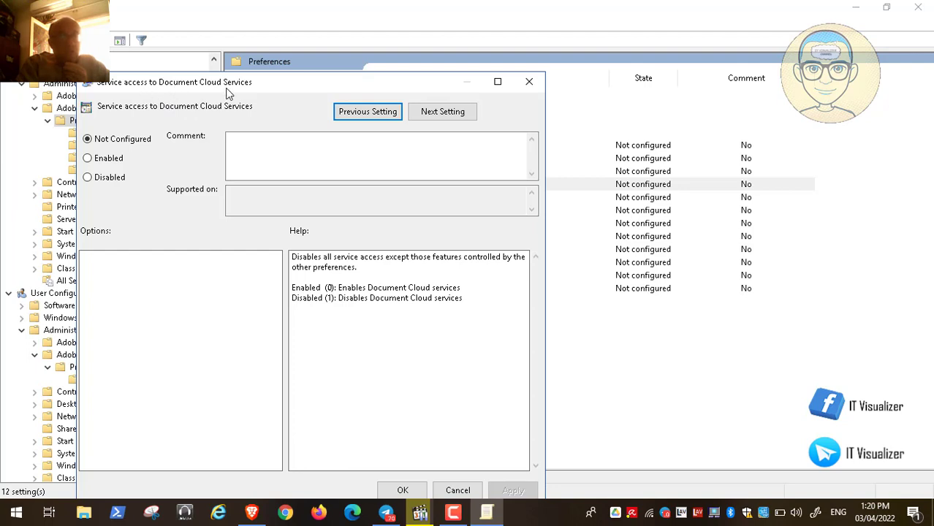
{"action": "left_click", "coordinate": [529, 81]}
{"action": "left_click", "coordinate": [858, 9]}
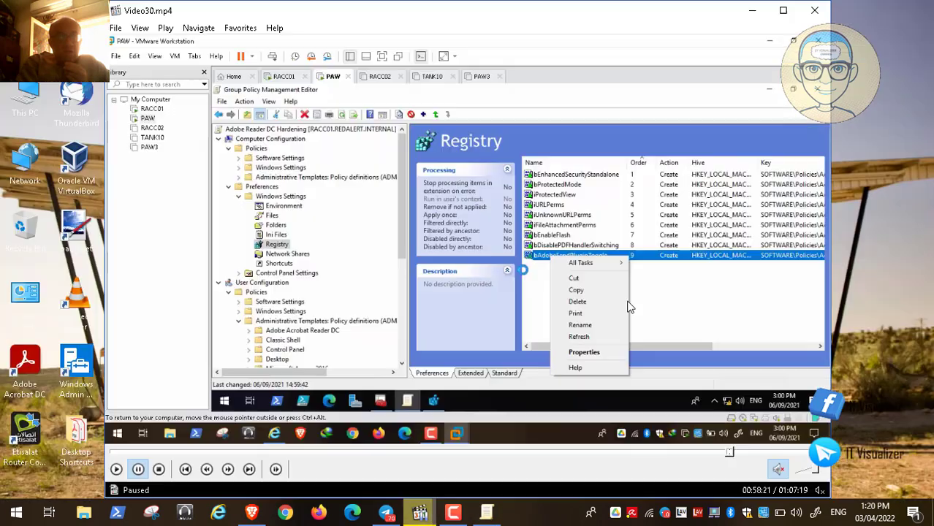
{"action": "double_click", "coordinate": [489, 348]}
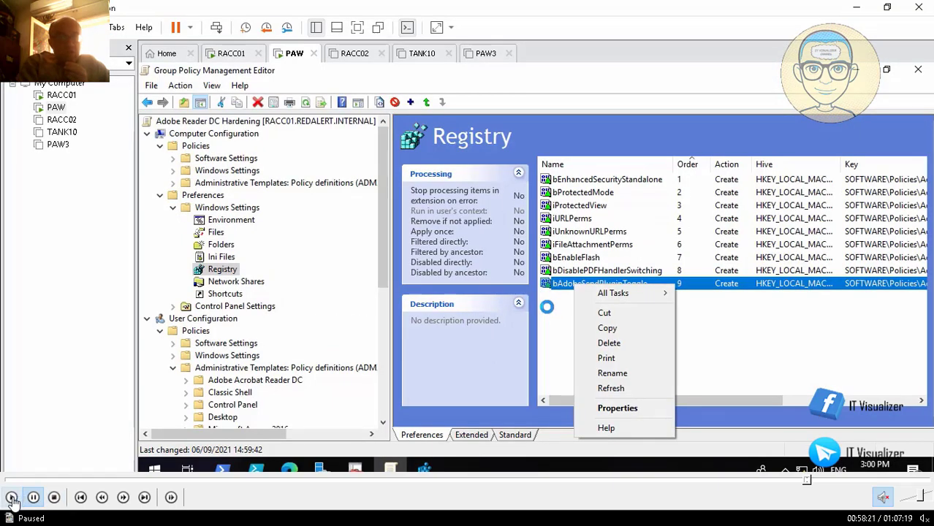
{"action": "left_click", "coordinate": [12, 498]}
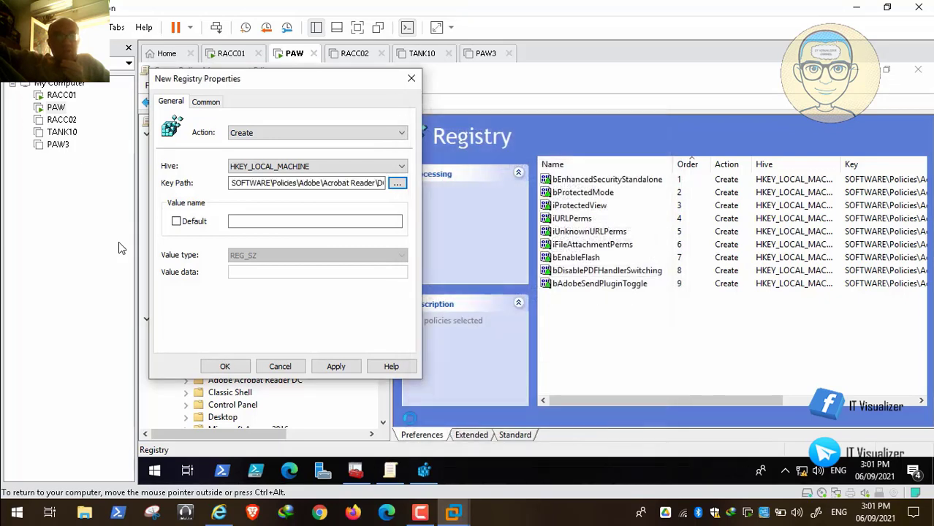
Switch to the STIG document in the browser and copy the value name bToggleAdobeDocumentServices from the check content
{"action": "left_click", "coordinate": [219, 512]}
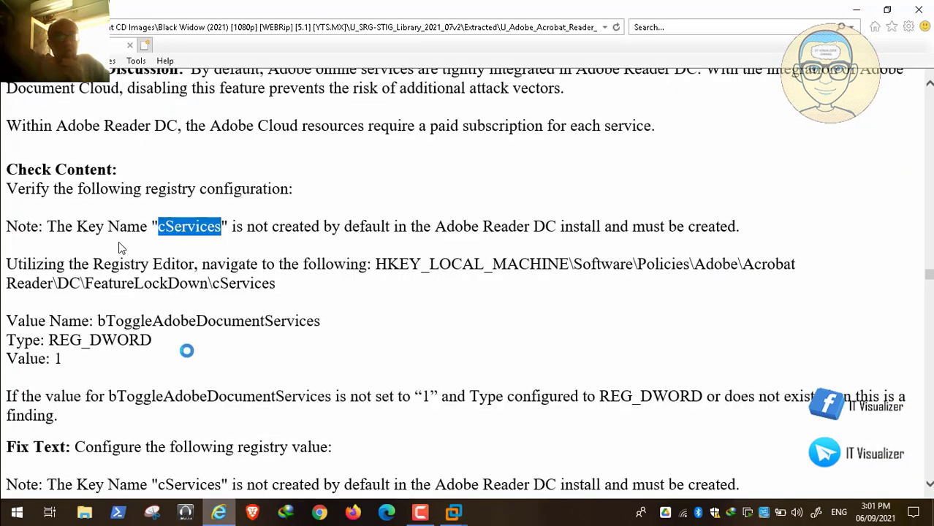
{"action": "left_click_drag", "start_coordinate": [322, 321], "coordinate": [99, 322]}
{"action": "key", "text": "ctrl+c"}
{"action": "right_click", "coordinate": [225, 331]}
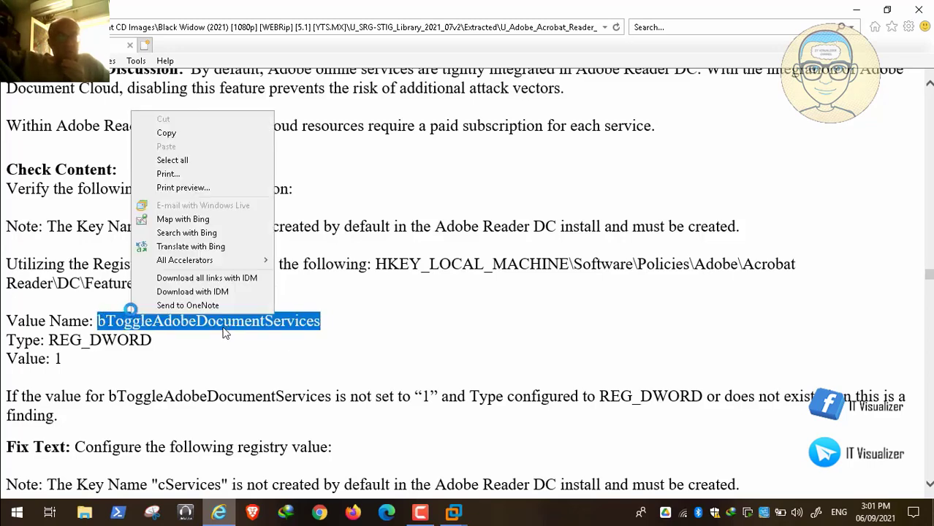
{"action": "left_click", "coordinate": [248, 132]}
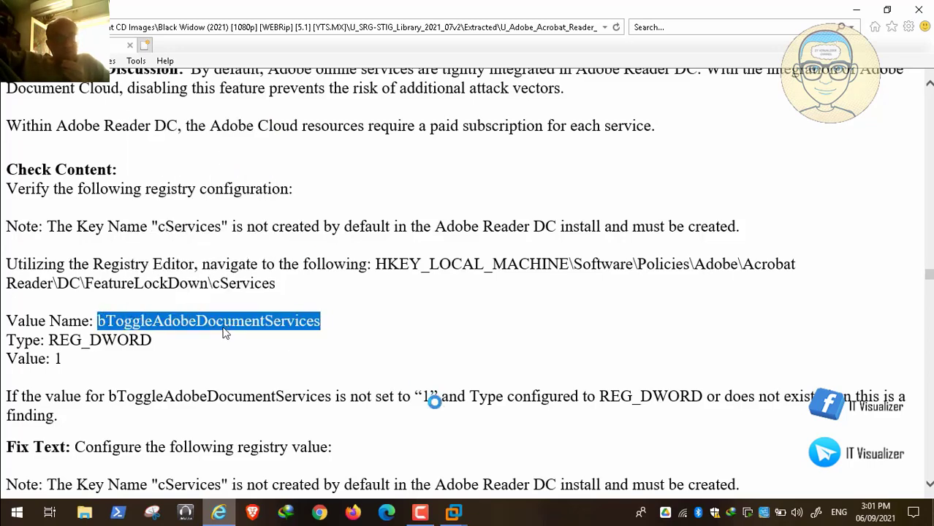
In the new registry item, paste bToggleAdobeDocumentServices as the value name, enter value data 1, choose type REG_DWORD, and apply
{"action": "key", "text": "alt+Tab"}
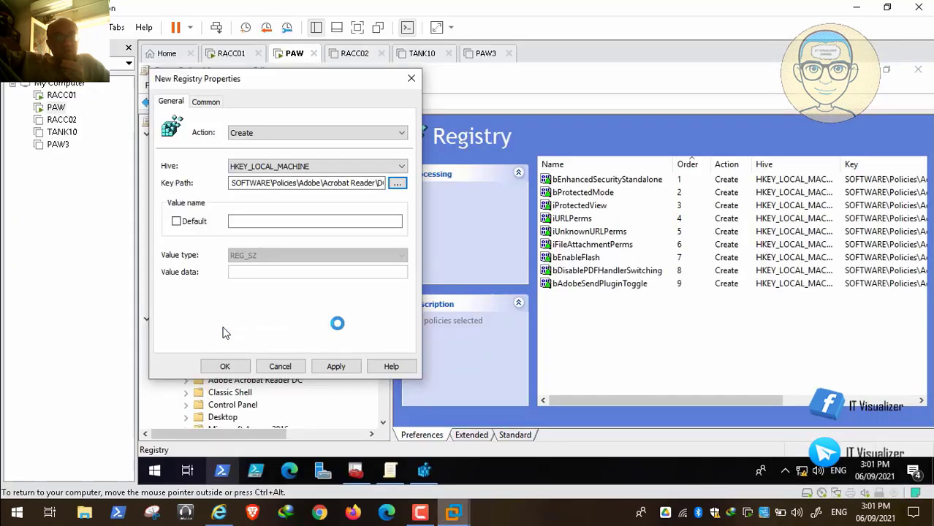
{"action": "left_click", "coordinate": [280, 221]}
{"action": "key", "text": "ctrl+v"}
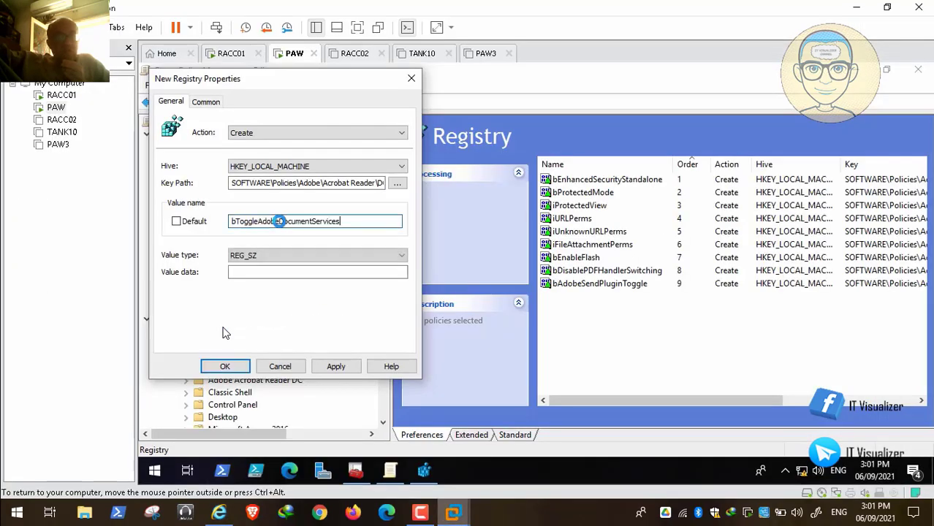
{"action": "left_click", "coordinate": [274, 271]}
{"action": "type", "text": "1"}
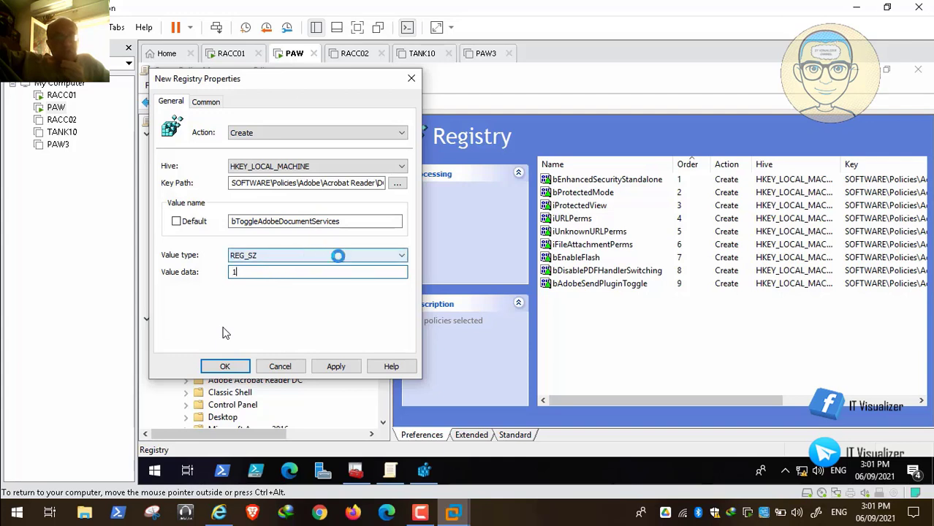
{"action": "left_click", "coordinate": [338, 255]}
{"action": "left_click", "coordinate": [329, 276]}
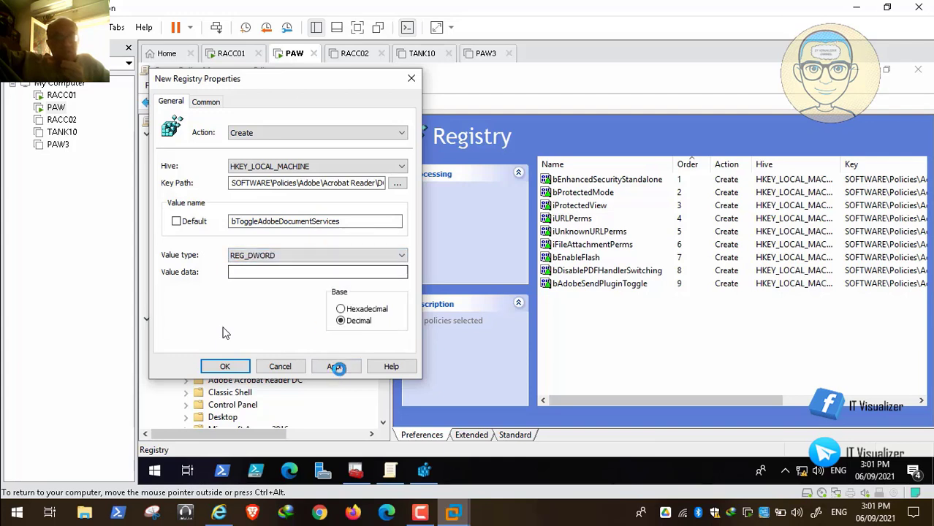
{"action": "left_click", "coordinate": [335, 367]}
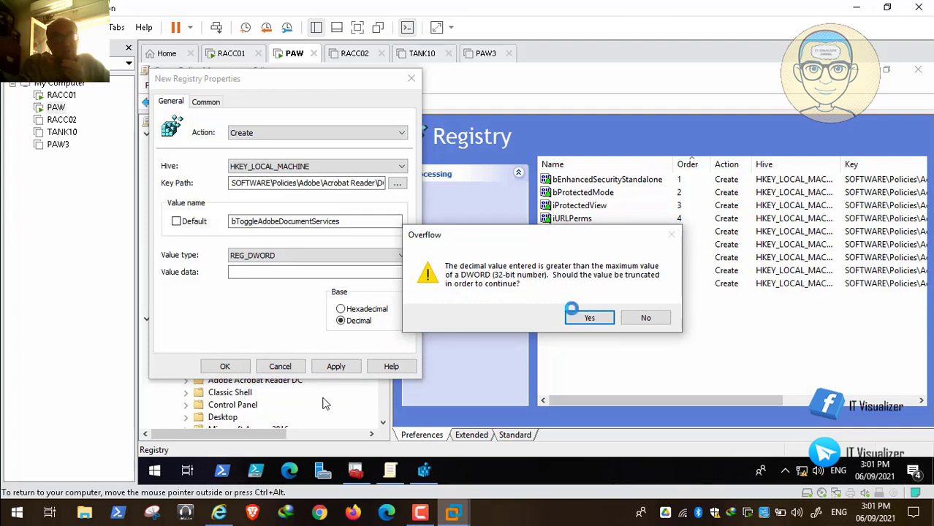
{"action": "mouse_move", "coordinate": [545, 509]}
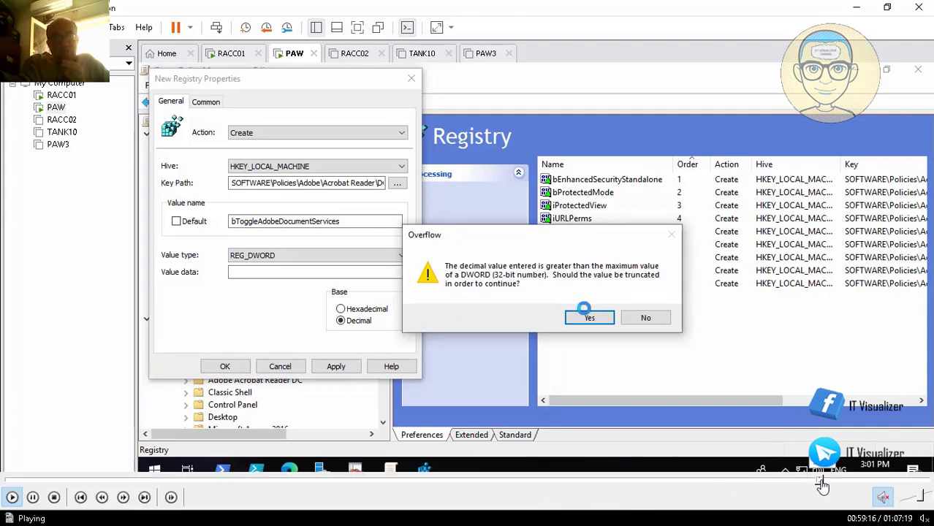
{"action": "left_click", "coordinate": [823, 482]}
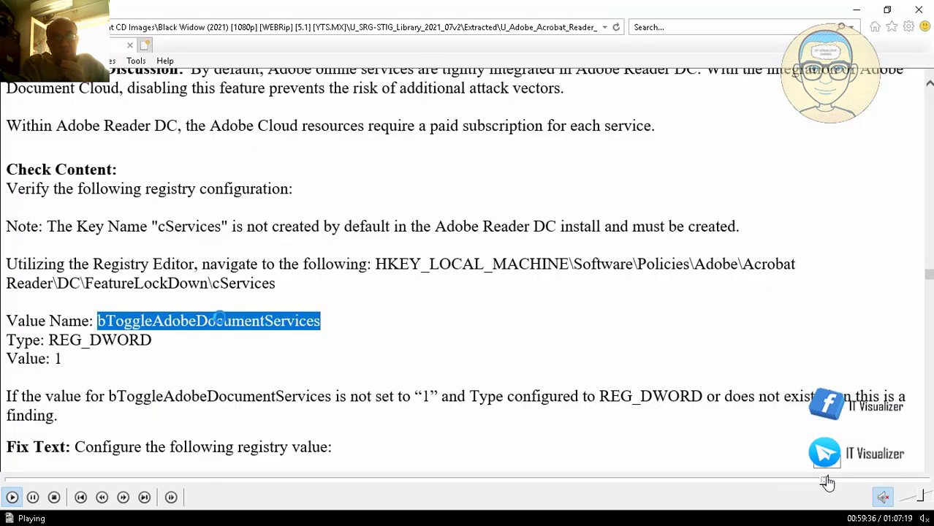
{"action": "left_click", "coordinate": [826, 481]}
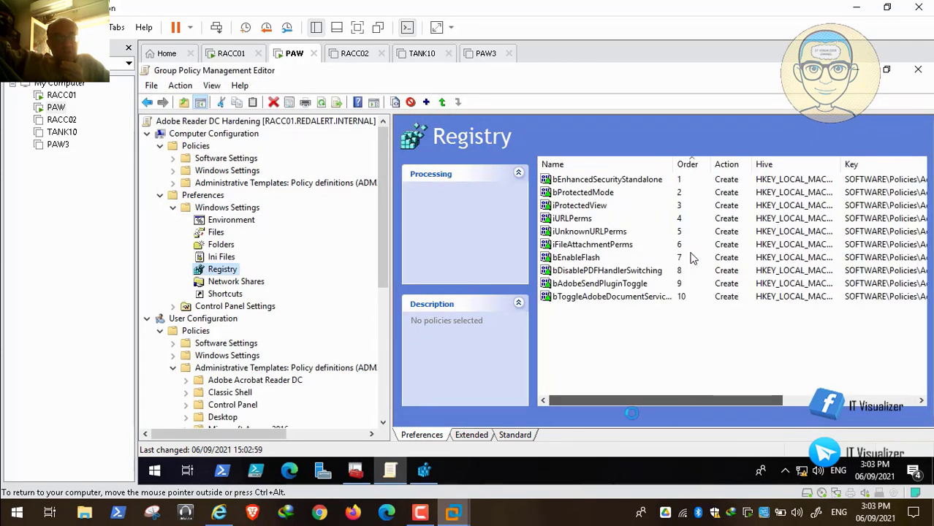
Return to the STIG document, review rule ARDC-CN-000060, and move on to rule ARDC-CN-000065 on disabling Cloud Synchronization
{"action": "mouse_move", "coordinate": [219, 512]}
{"action": "key", "text": "alt+Tab"}
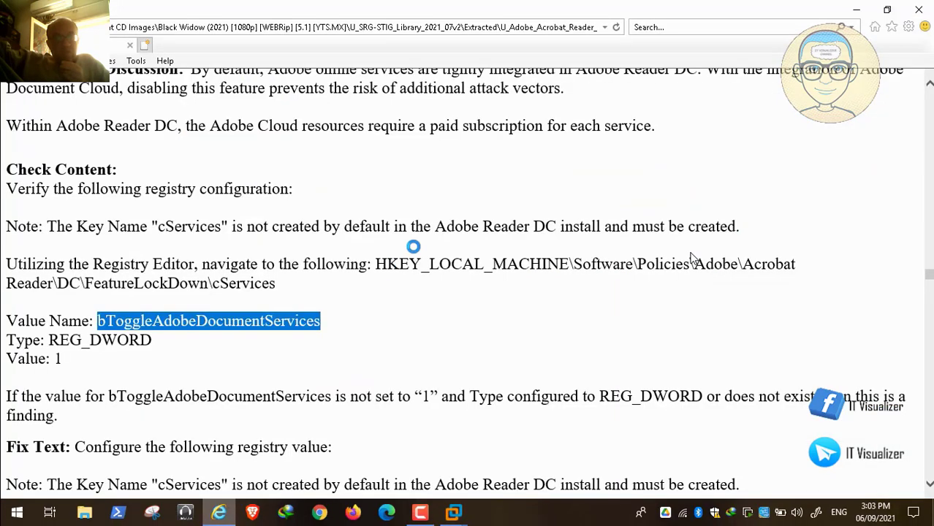
{"action": "scroll", "coordinate": [691, 258], "scroll_direction": "up", "scroll_amount": 4}
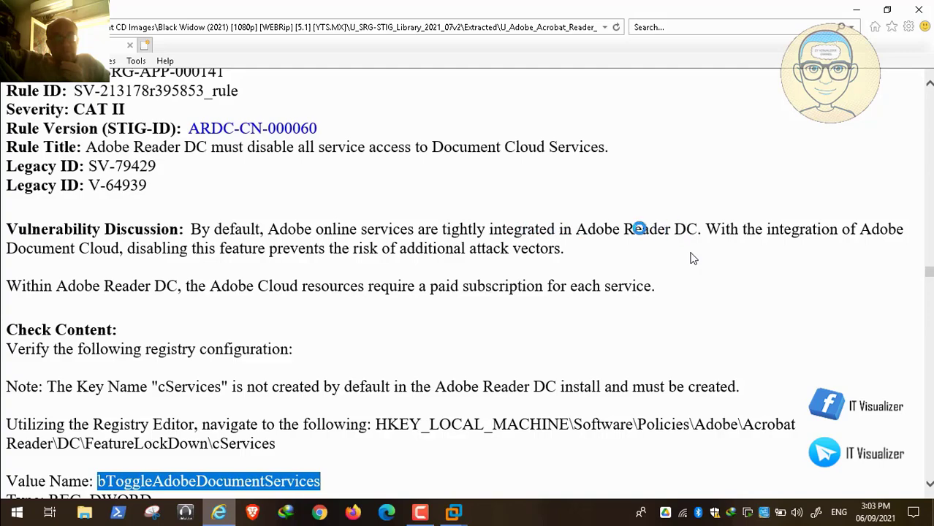
{"action": "scroll", "coordinate": [693, 258], "scroll_direction": "down", "scroll_amount": 1}
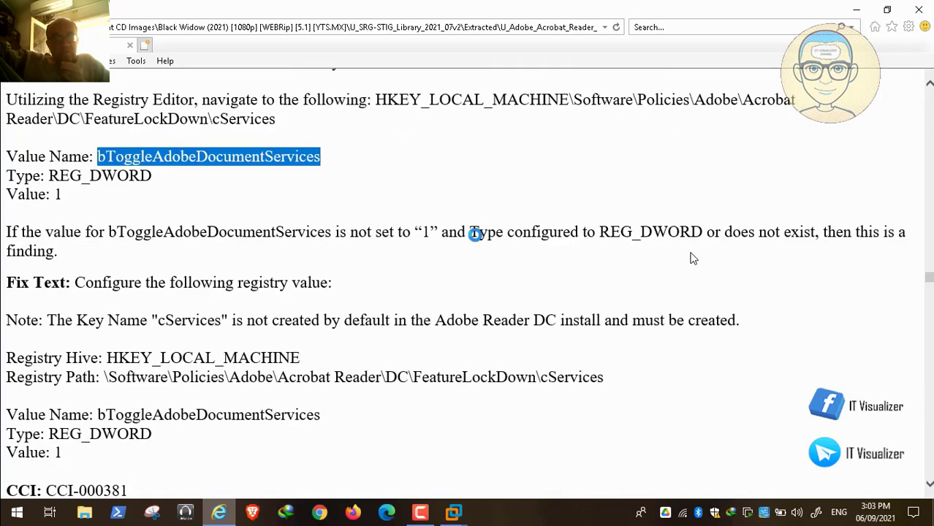
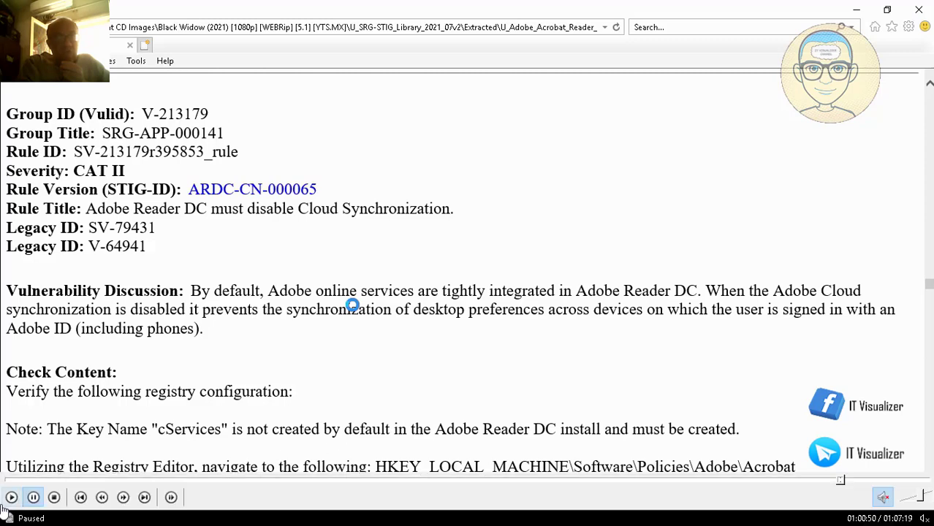
Examine the Enabled and Disabled options of the Cloud Synchronization policy in the host's Group Policy editor, close it without saving, and return to the video
{"action": "double_click", "coordinate": [391, 251]}
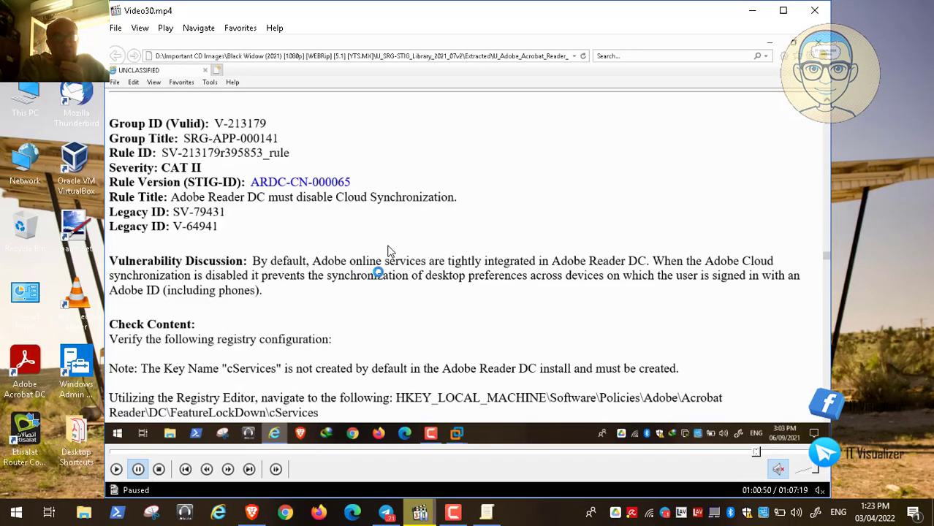
{"action": "left_click", "coordinate": [493, 521]}
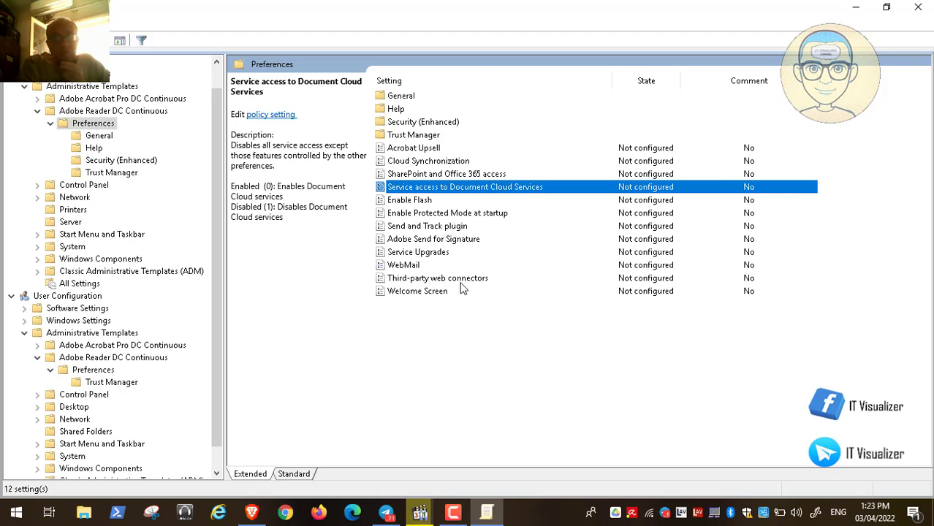
{"action": "double_click", "coordinate": [453, 162]}
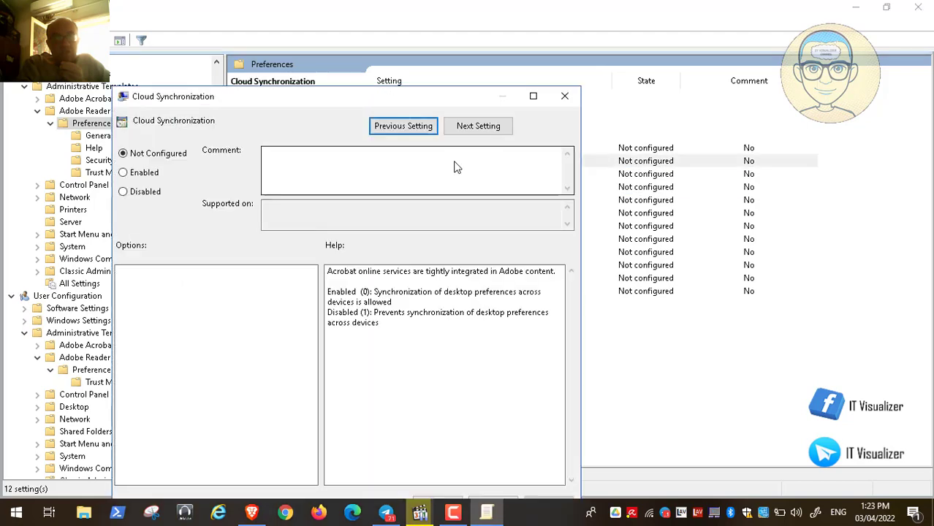
{"action": "left_click", "coordinate": [148, 199]}
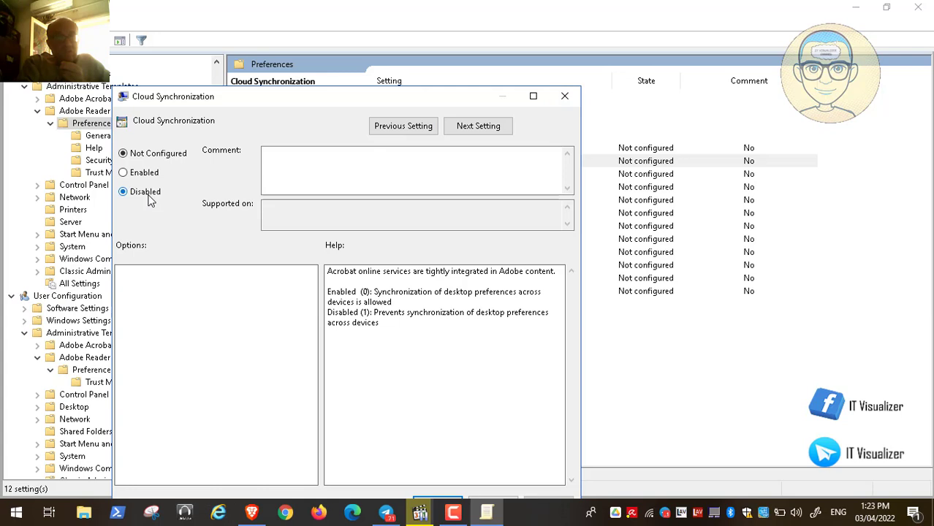
{"action": "left_click", "coordinate": [133, 177]}
{"action": "left_click", "coordinate": [564, 96]}
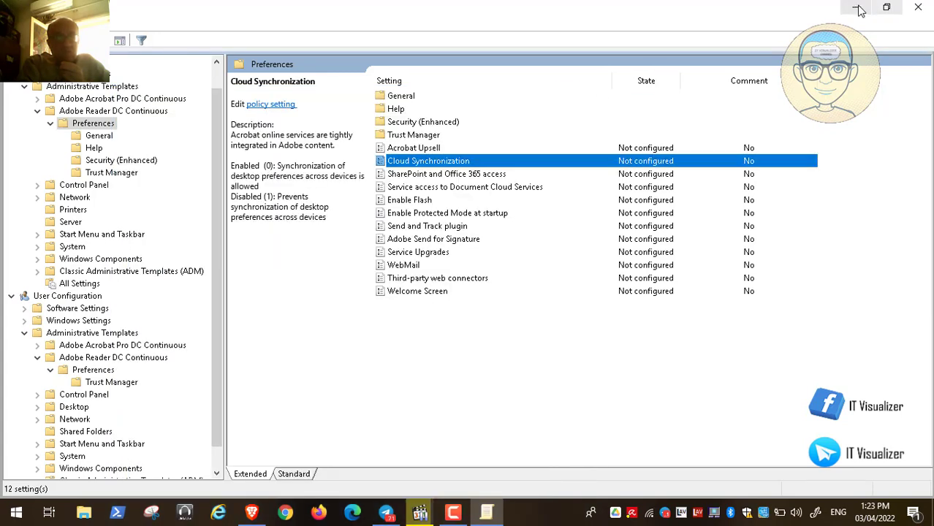
{"action": "left_click", "coordinate": [858, 9]}
{"action": "double_click", "coordinate": [490, 384]}
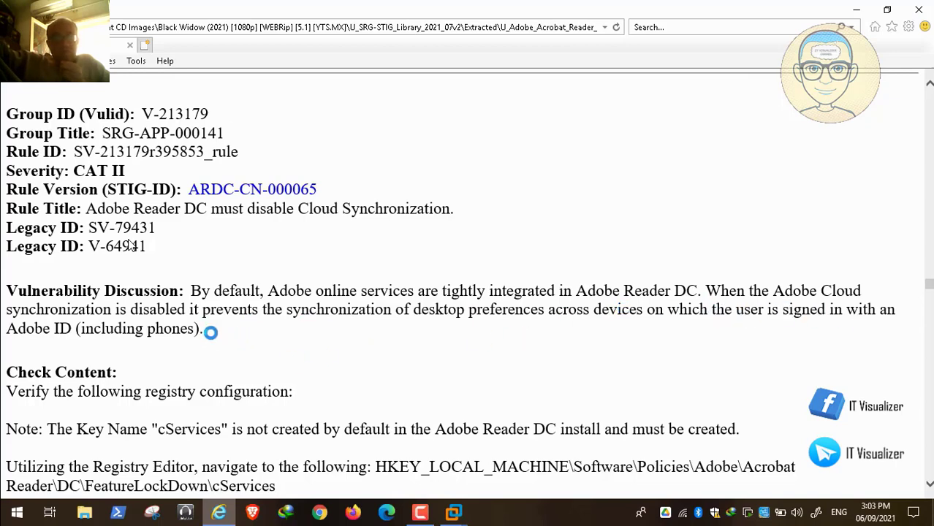
Copy the value name bTogglePrefsSync from the check content of STIG rule ARDC-CN-000065
{"action": "scroll", "coordinate": [211, 332], "scroll_direction": "down", "scroll_amount": 3}
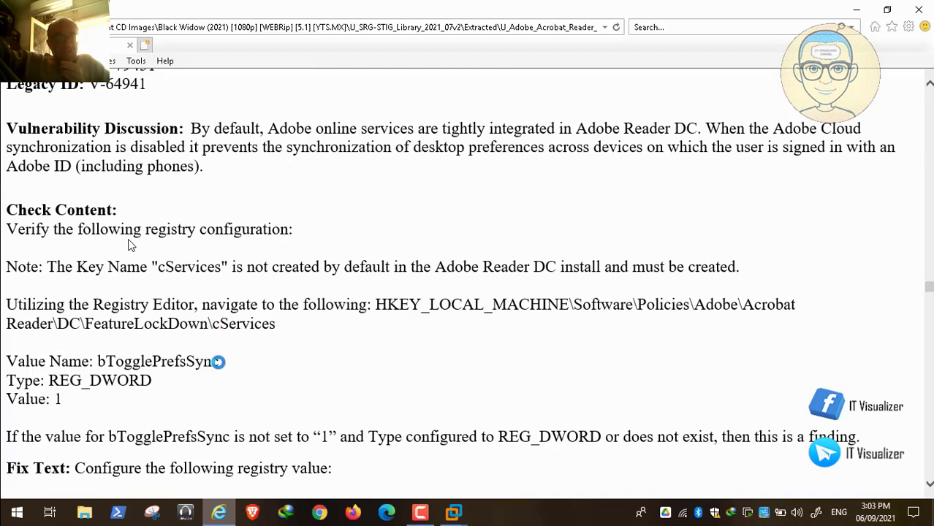
{"action": "left_click_drag", "start_coordinate": [211, 361], "coordinate": [100, 361]}
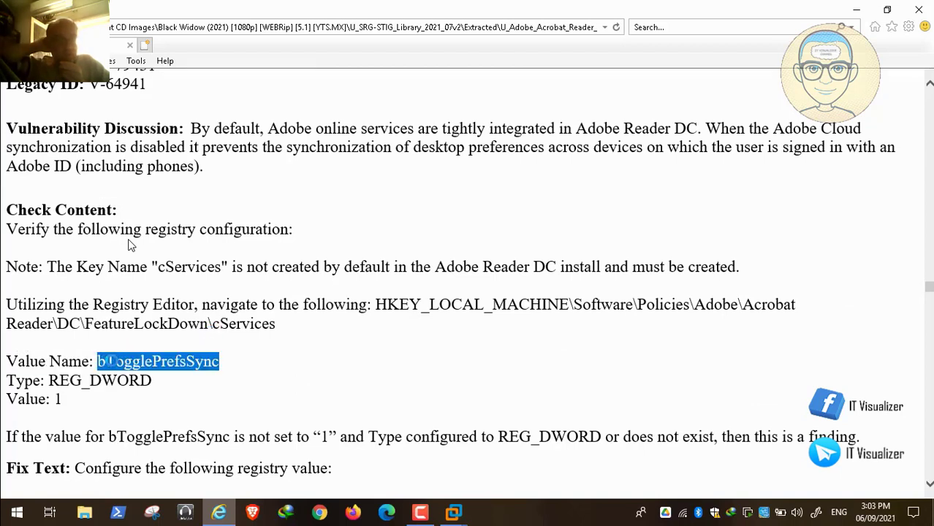
{"action": "right_click", "coordinate": [108, 361]}
{"action": "left_click", "coordinate": [170, 182]}
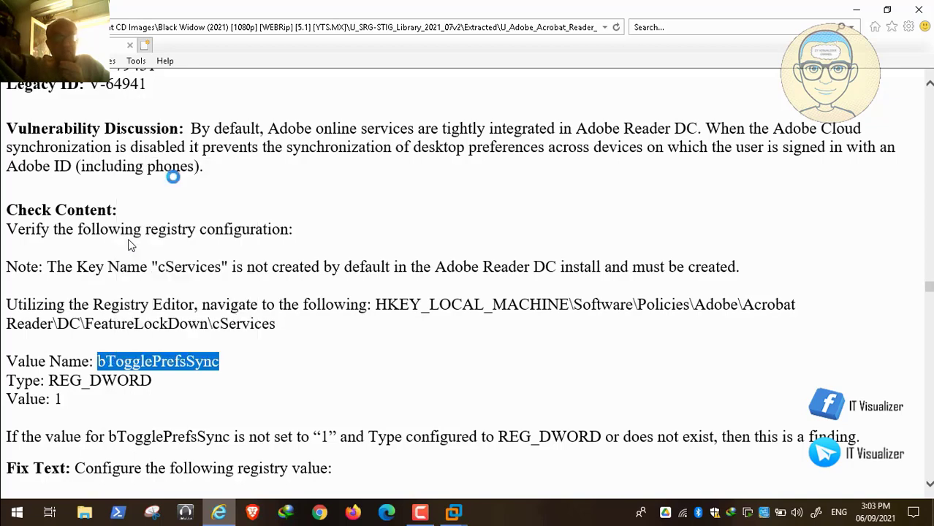
In the PAW virtual machine's Group Policy editor, widen the registry list's Key column and duplicate the bToggleAdobeDocumentServices item by copy and paste
{"action": "left_click", "coordinate": [453, 512]}
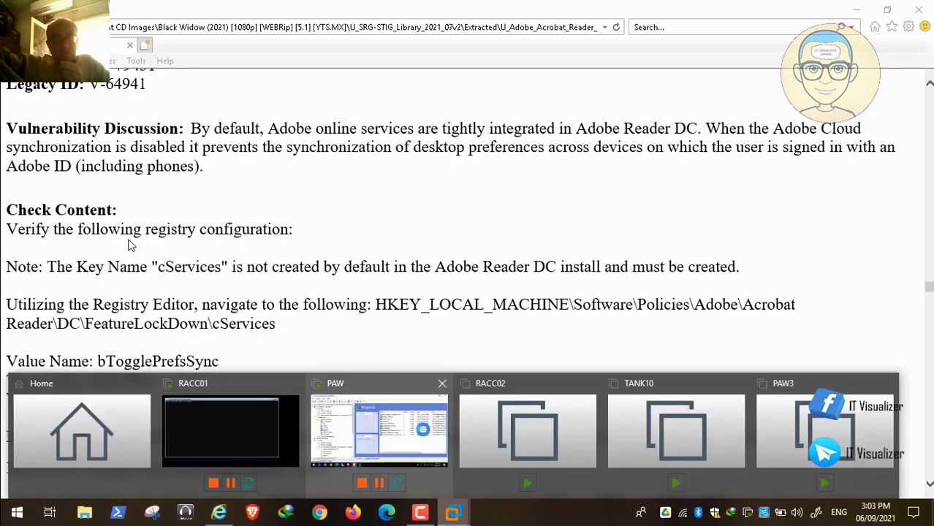
{"action": "left_click", "coordinate": [376, 438]}
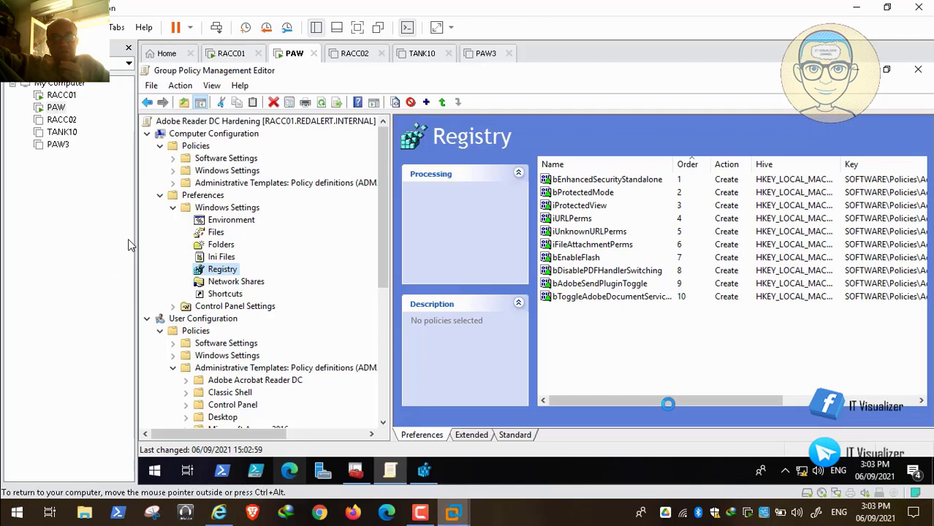
{"action": "left_click_drag", "start_coordinate": [667, 401], "coordinate": [810, 399]}
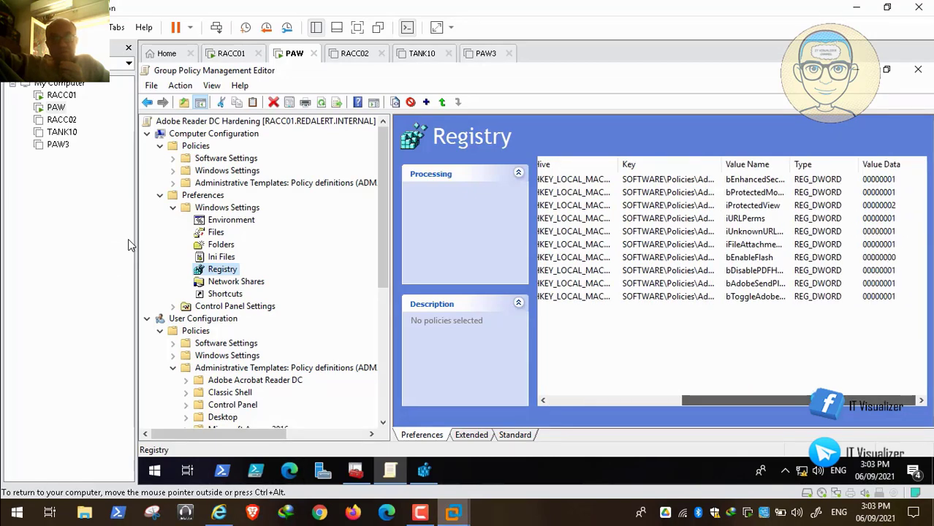
{"action": "left_click_drag", "start_coordinate": [721, 164], "coordinate": [914, 163]}
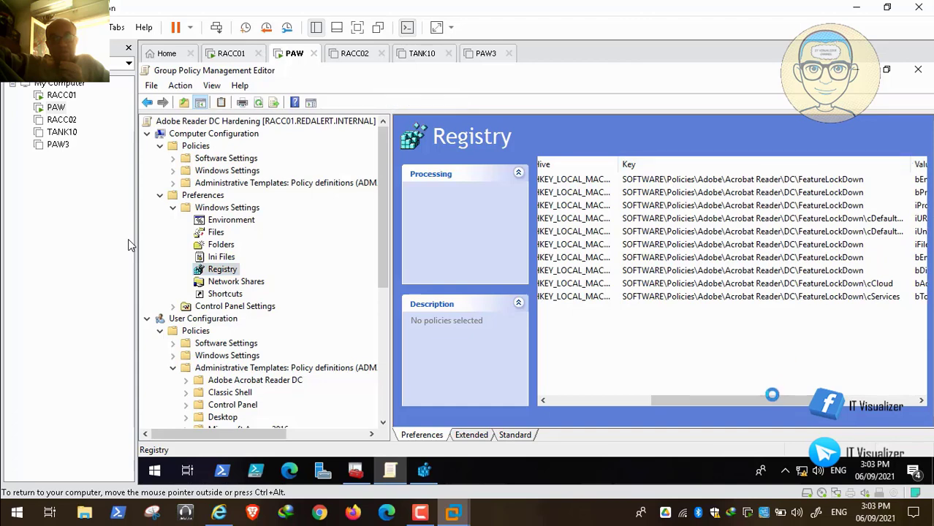
{"action": "left_click_drag", "start_coordinate": [771, 395], "coordinate": [605, 398]}
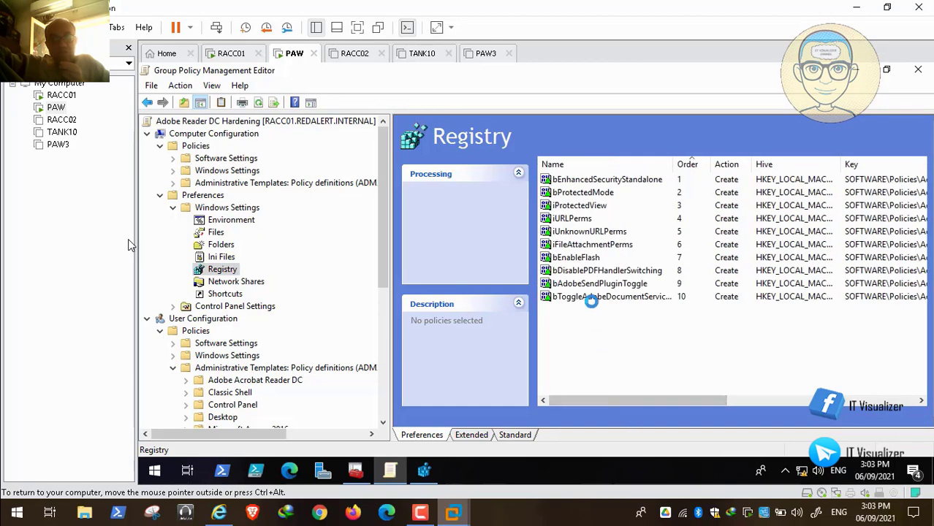
{"action": "right_click", "coordinate": [590, 299]}
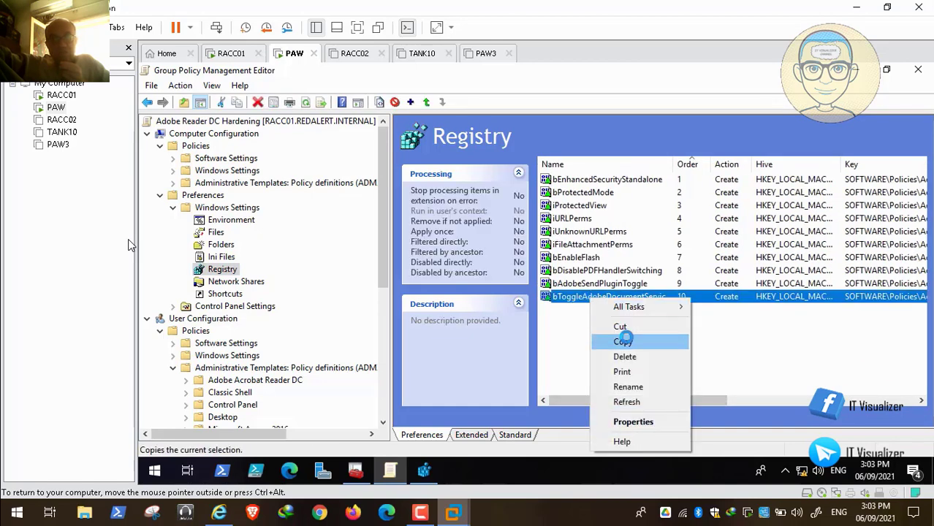
{"action": "left_click", "coordinate": [626, 341]}
{"action": "right_click", "coordinate": [603, 341]}
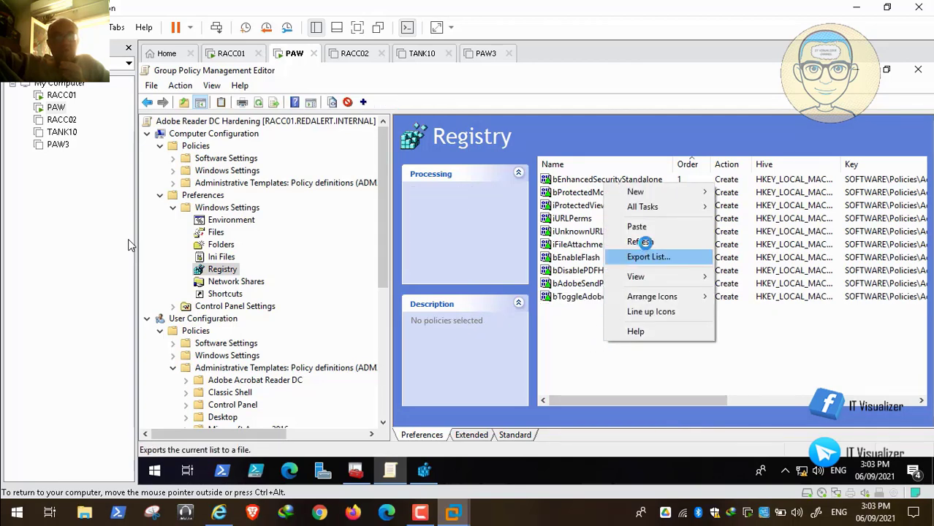
{"action": "left_click", "coordinate": [637, 226]}
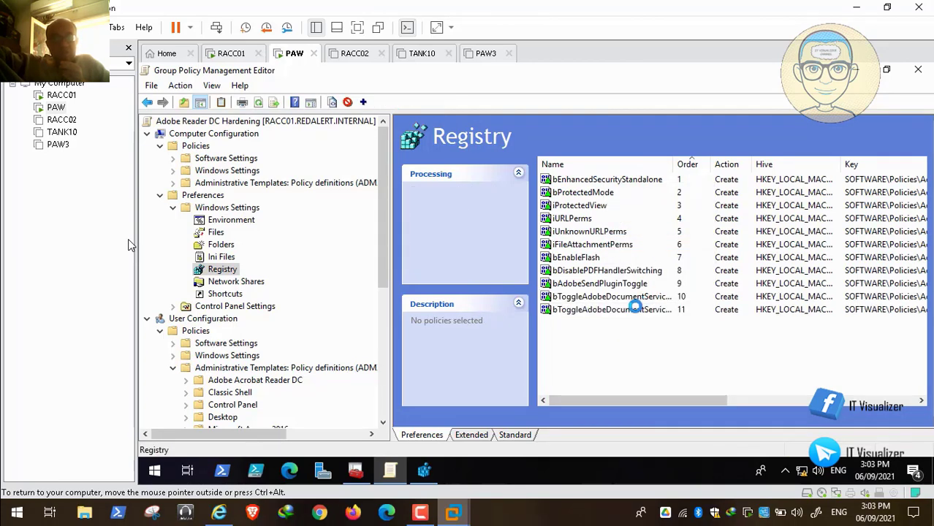
In the duplicated registry item, replace the value name with bTogglePrefsSync copied from the STIG document, and apply the change
{"action": "double_click", "coordinate": [635, 308]}
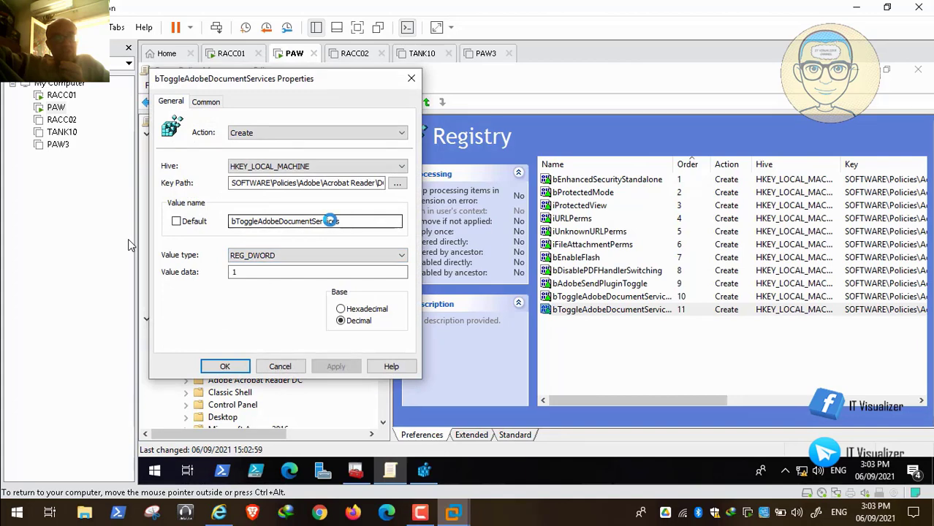
{"action": "double_click", "coordinate": [331, 221]}
{"action": "key", "text": "BackSpace"}
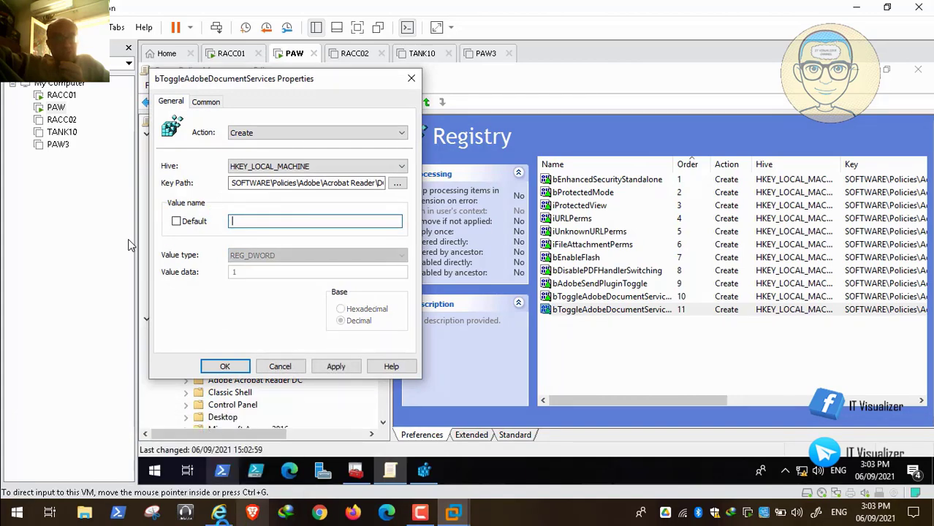
{"action": "left_click", "coordinate": [219, 517]}
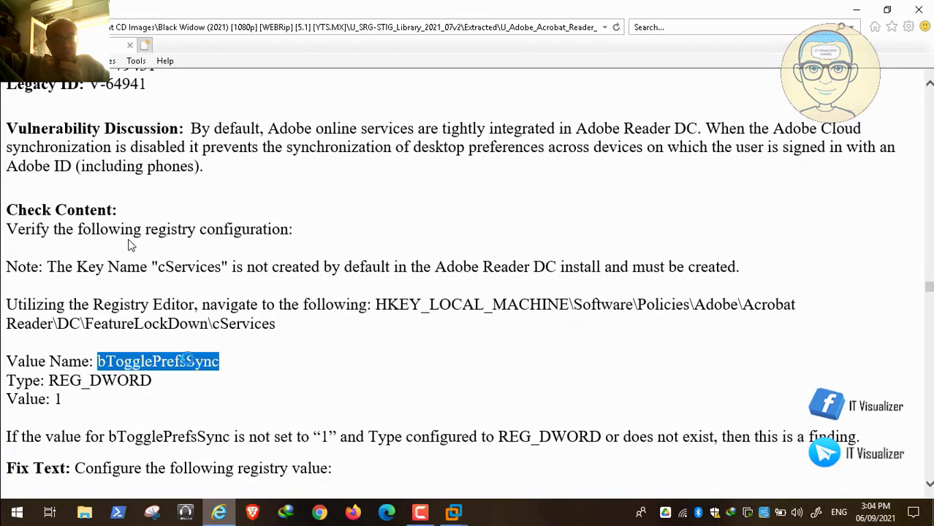
{"action": "right_click", "coordinate": [188, 360]}
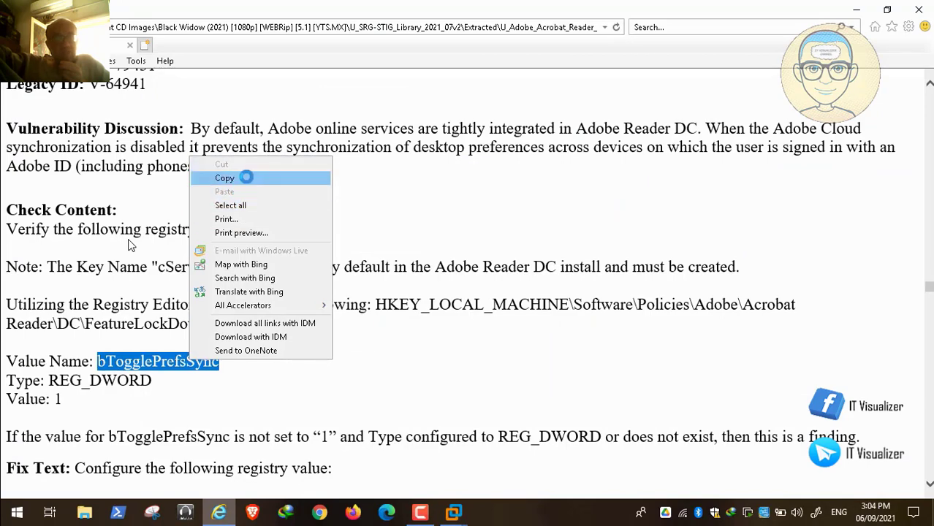
{"action": "left_click", "coordinate": [246, 178]}
{"action": "left_click", "coordinate": [453, 512]}
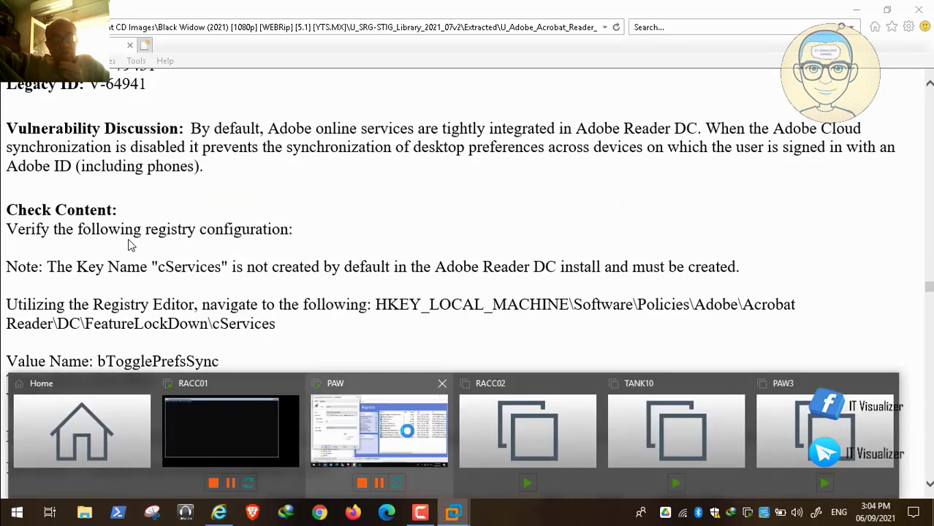
{"action": "left_click", "coordinate": [404, 424]}
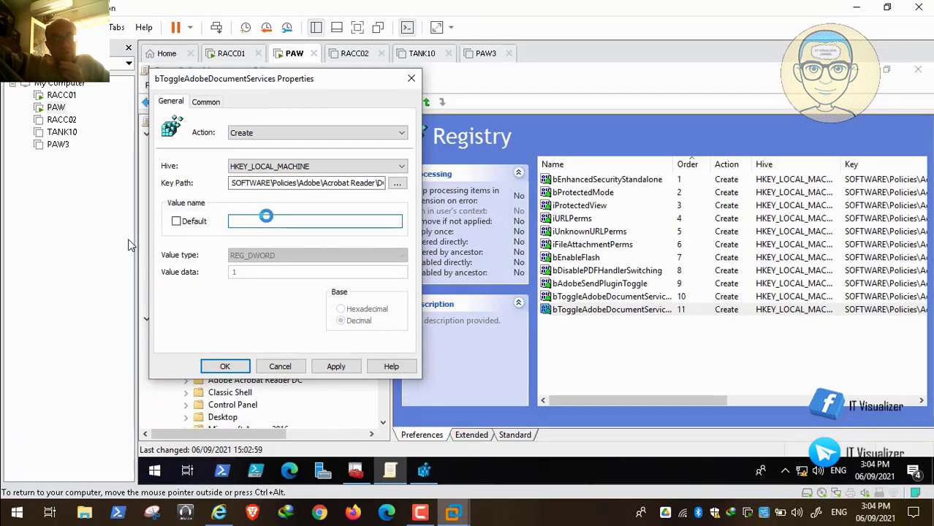
{"action": "left_click", "coordinate": [266, 221]}
{"action": "key", "text": "ctrl+v"}
{"action": "left_click", "coordinate": [334, 367]}
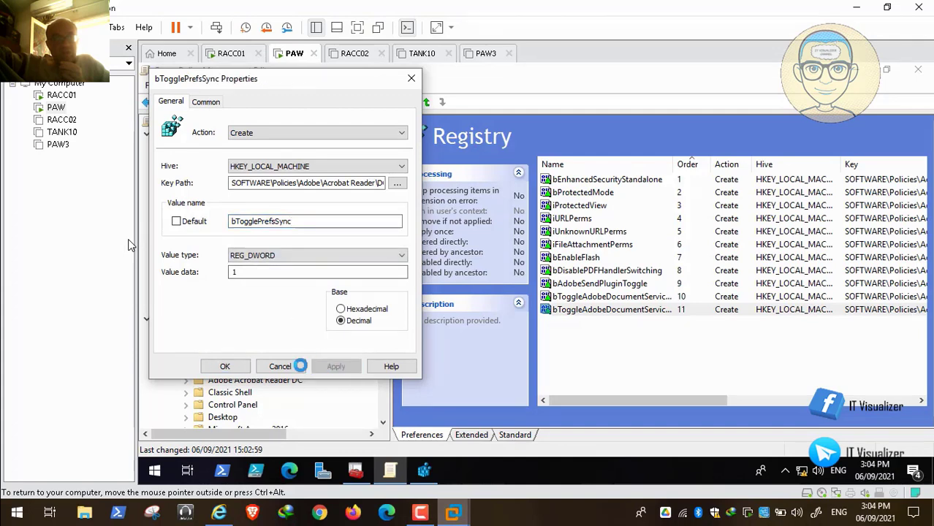
{"action": "left_click", "coordinate": [224, 366]}
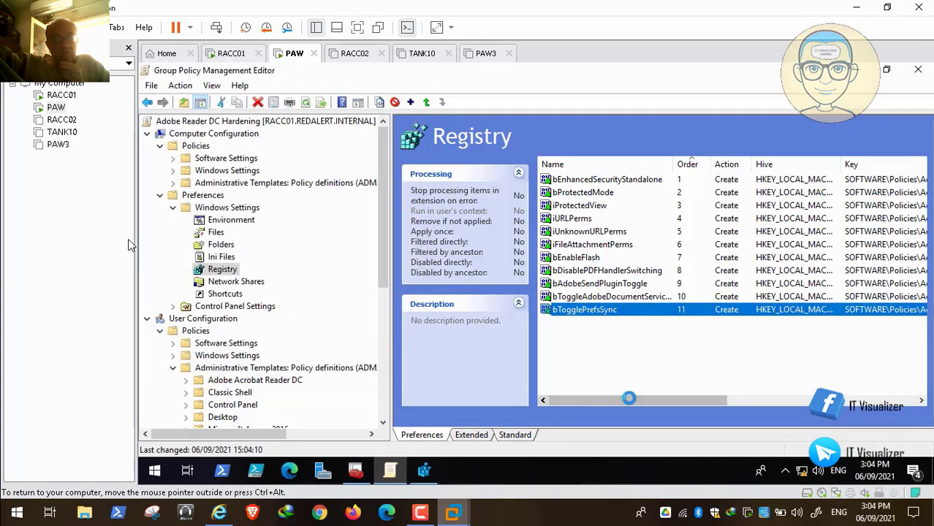
Widen the Value Name column of the registry list and check the bTogglePrefsSync entry against the STIG rule
{"action": "left_click_drag", "start_coordinate": [628, 398], "coordinate": [819, 400]}
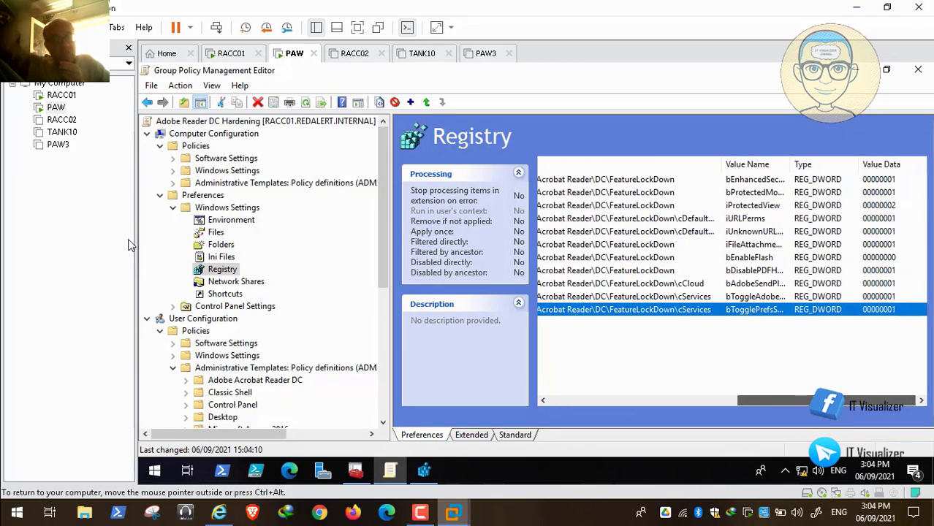
{"action": "left_click_drag", "start_coordinate": [793, 164], "coordinate": [855, 166]}
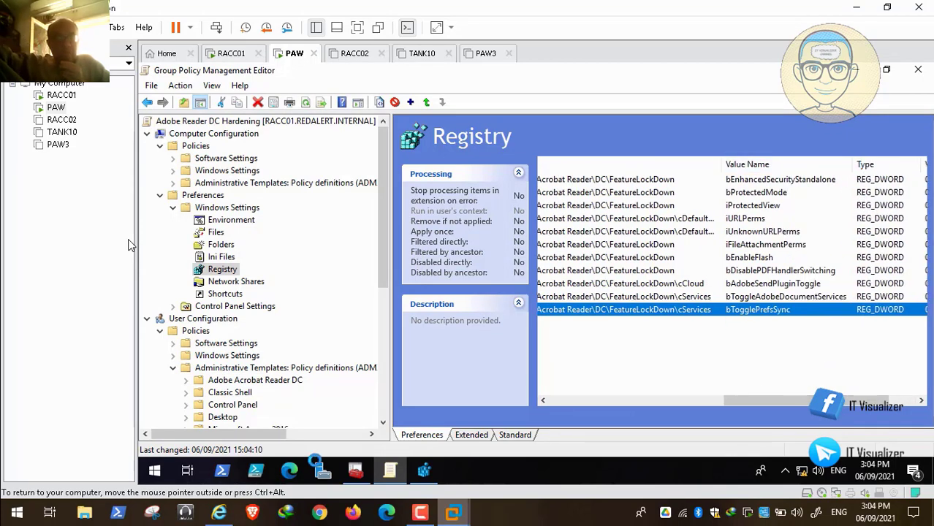
{"action": "left_click", "coordinate": [218, 512]}
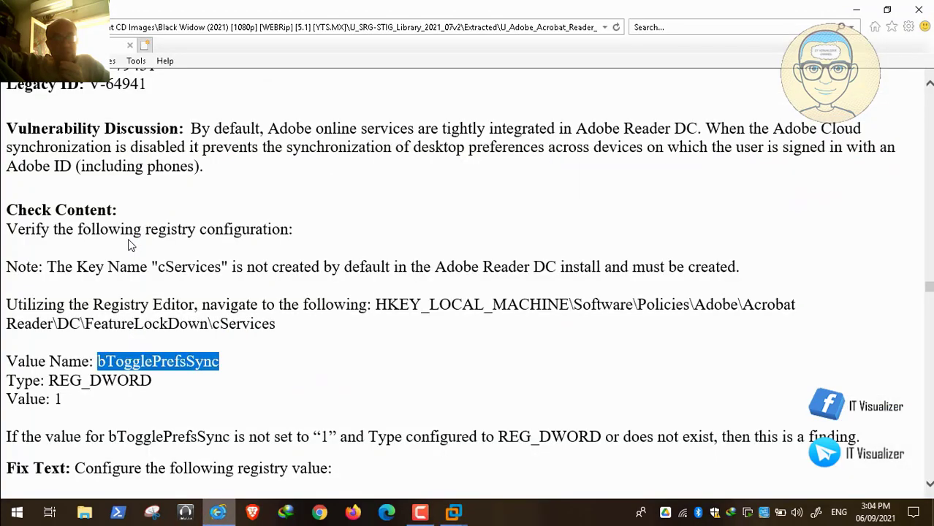
{"action": "key", "text": "alt+Tab"}
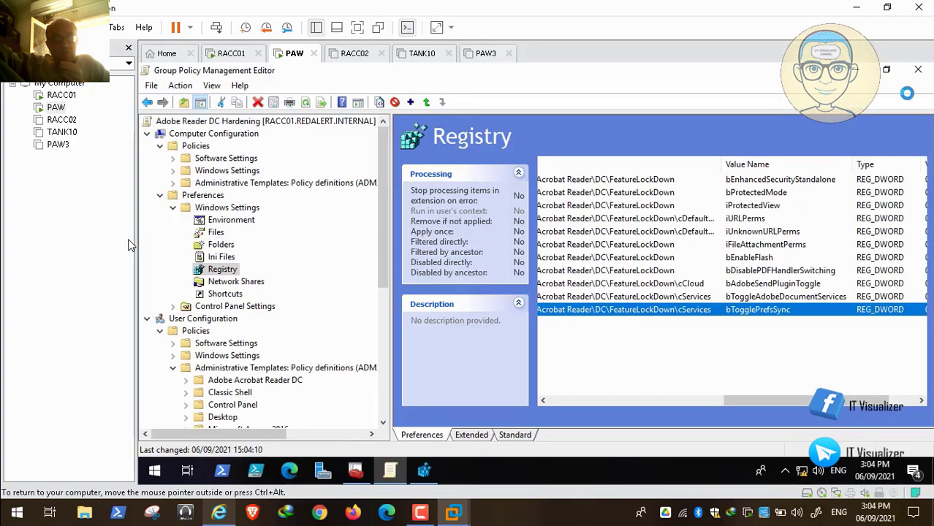
Close the Group Policy Management Editor and the Registry Editor, and return to the RedAlert Console without saving its console settings
{"action": "key", "text": "alt+Tab"}
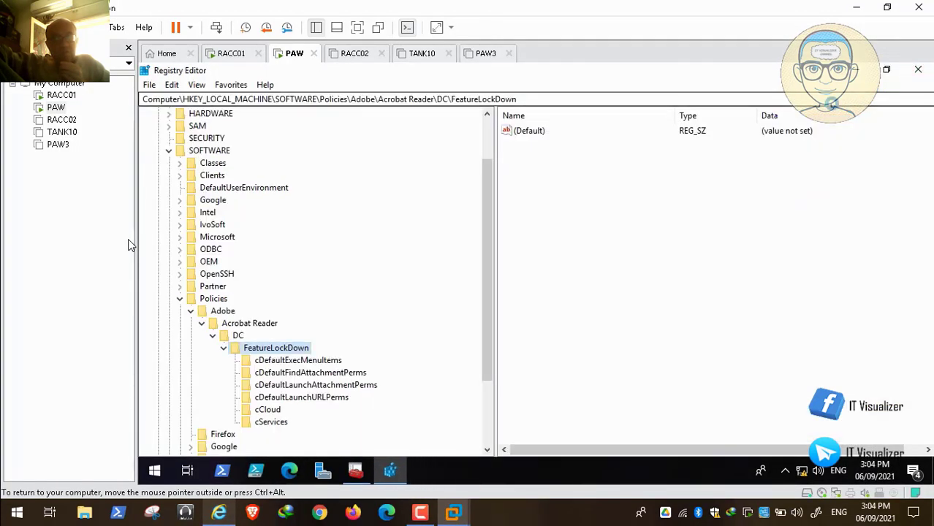
{"action": "left_click", "coordinate": [918, 69]}
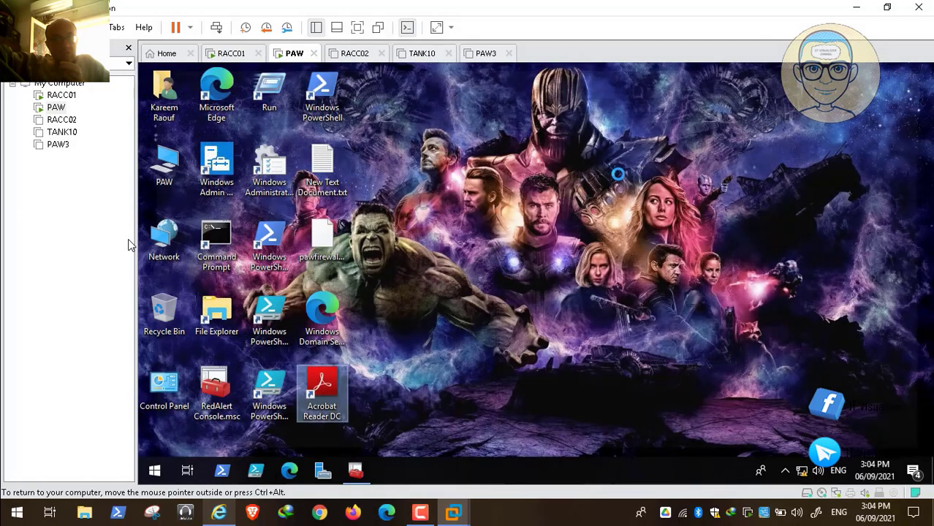
{"action": "left_click", "coordinate": [356, 470]}
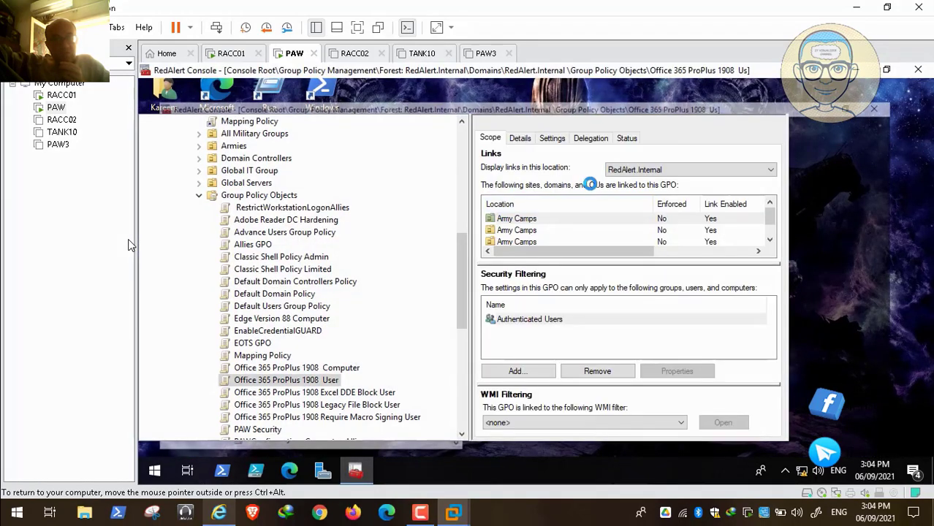
{"action": "left_click", "coordinate": [918, 70]}
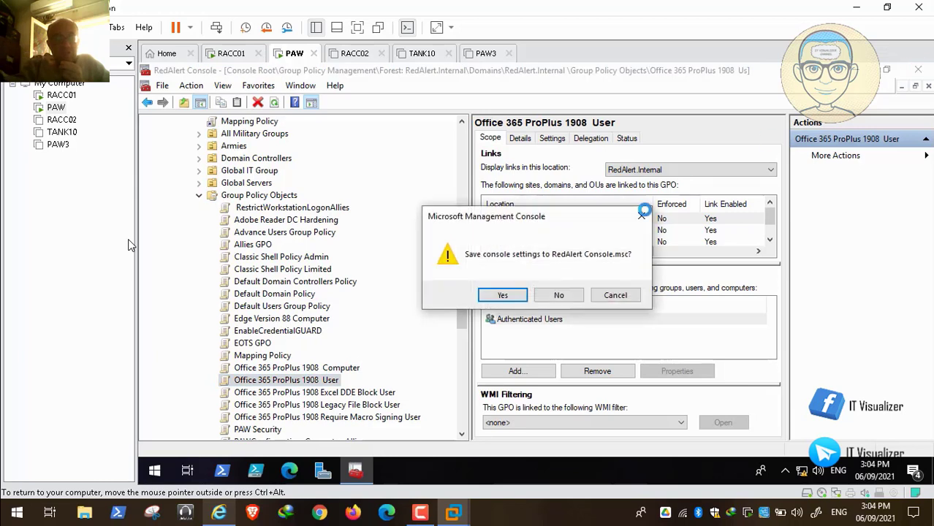
{"action": "left_click", "coordinate": [557, 295]}
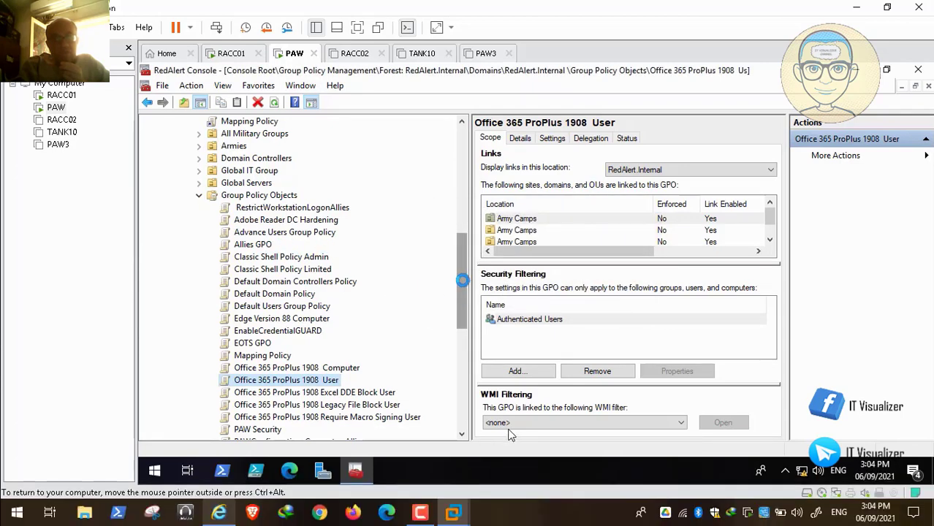
Examine which policies are linked to the Airbase and Armor facility organizational units under the Allies Command Center
{"action": "left_click_drag", "start_coordinate": [459, 292], "coordinate": [459, 250]}
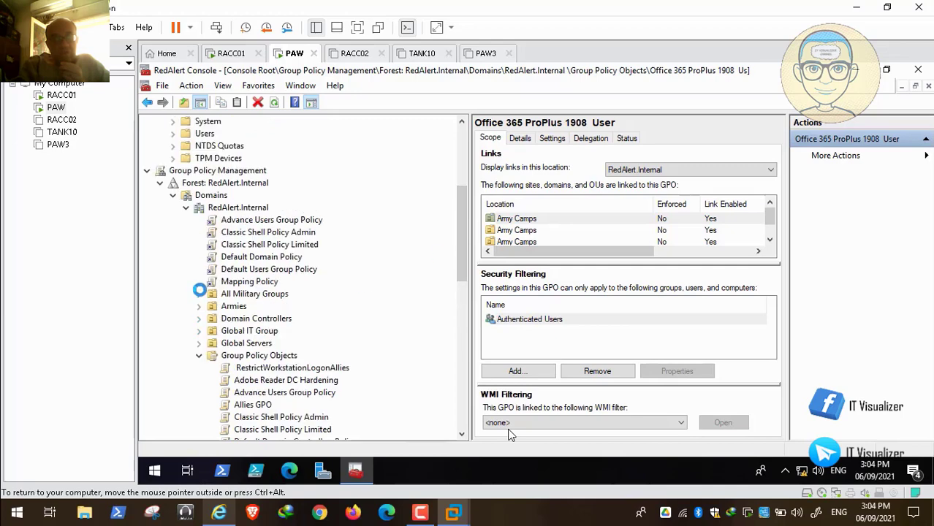
{"action": "left_click_drag", "start_coordinate": [462, 235], "coordinate": [462, 254]}
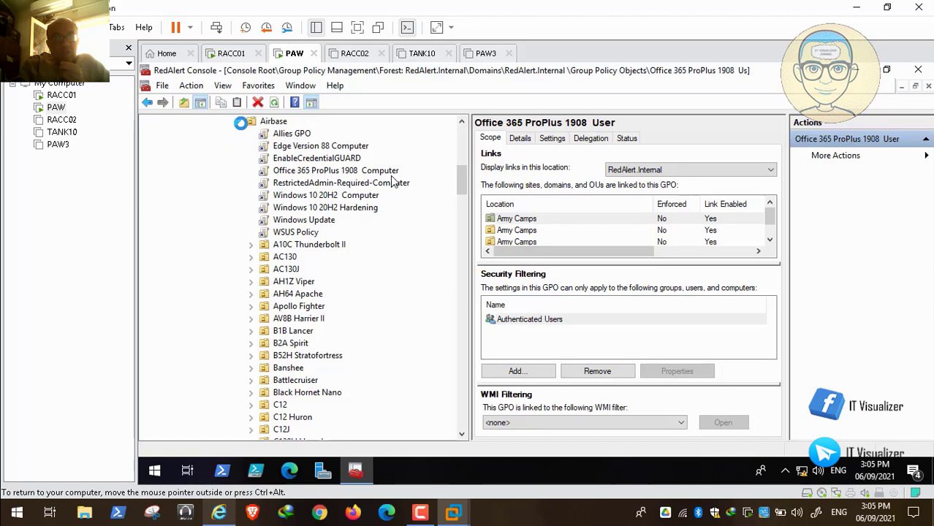
{"action": "double_click", "coordinate": [282, 124]}
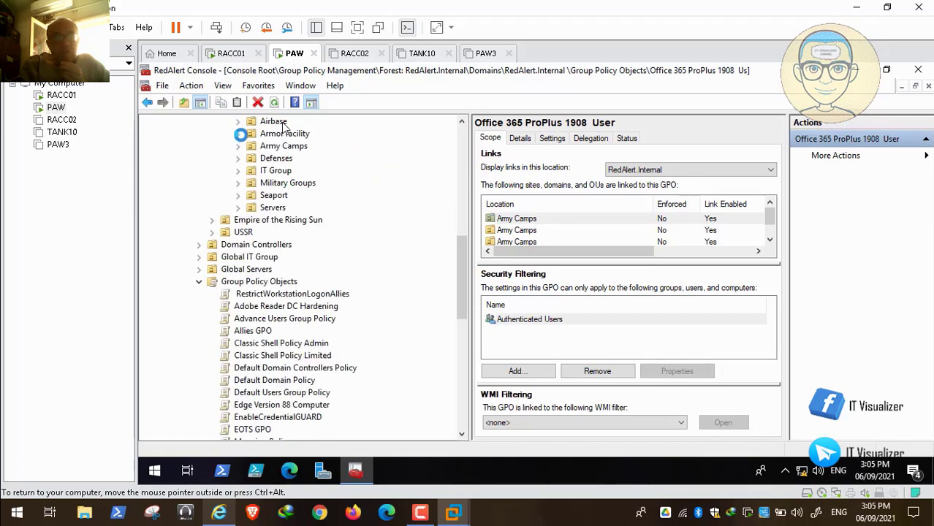
{"action": "double_click", "coordinate": [276, 135]}
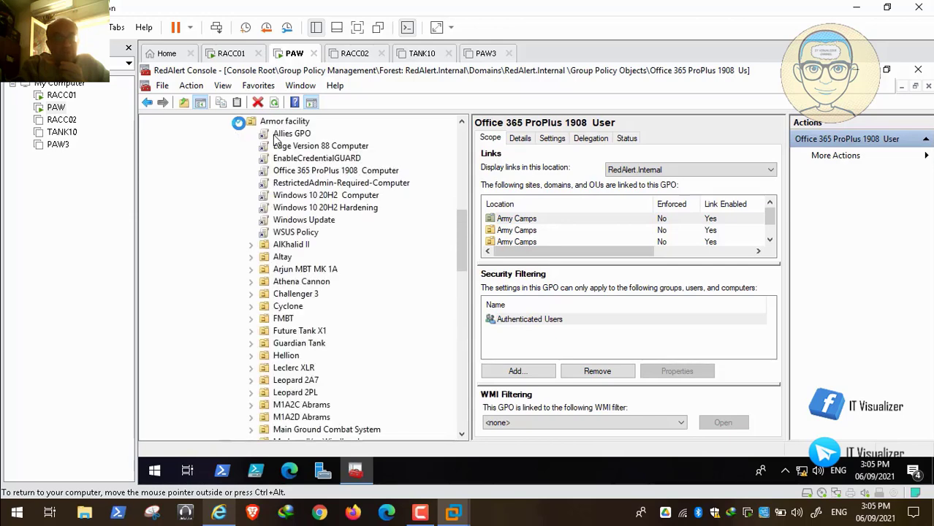
{"action": "left_click", "coordinate": [239, 122]}
{"action": "left_click_drag", "start_coordinate": [461, 281], "coordinate": [459, 251]}
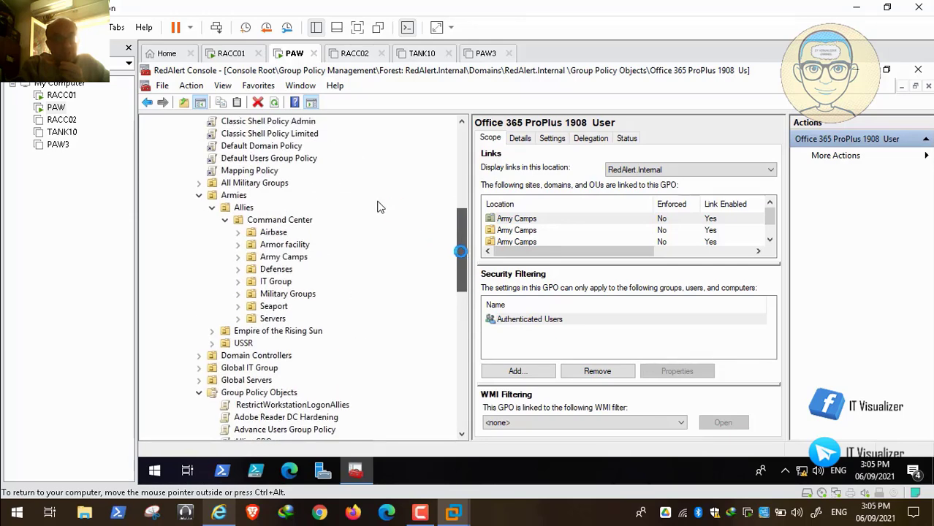
{"action": "scroll", "coordinate": [365, 227], "scroll_direction": "up", "scroll_amount": 1}
{"action": "scroll", "coordinate": [292, 241], "scroll_direction": "down", "scroll_amount": 5}
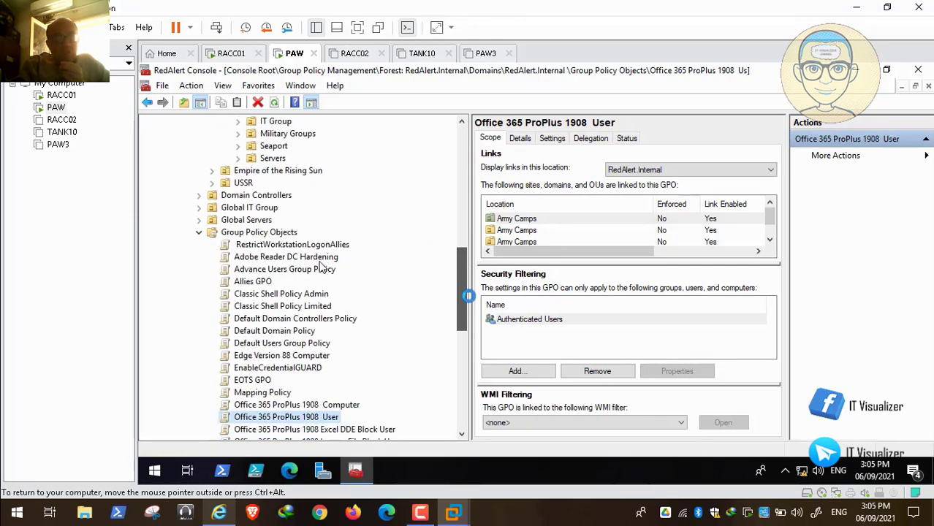
{"action": "scroll", "coordinate": [304, 232], "scroll_direction": "up", "scroll_amount": 4}
{"action": "scroll", "coordinate": [311, 291], "scroll_direction": "up", "scroll_amount": 3}
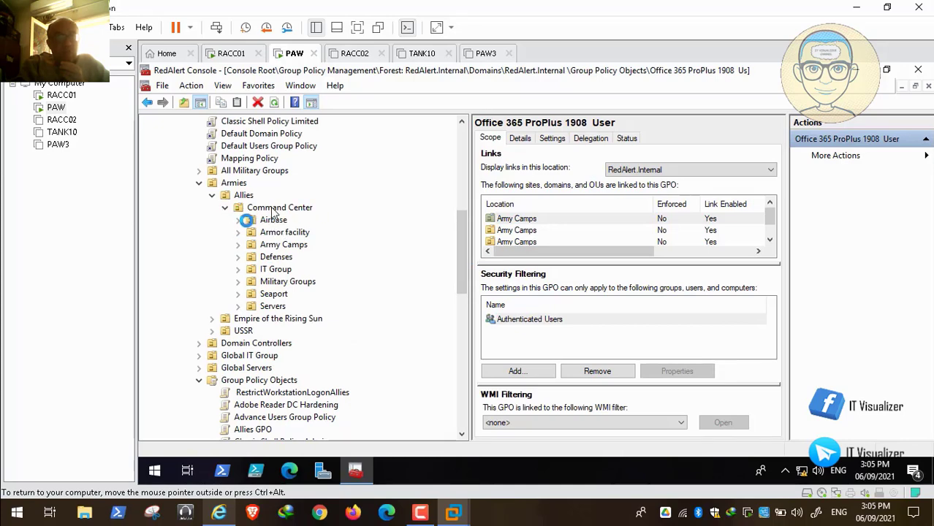
{"action": "left_click", "coordinate": [239, 220]}
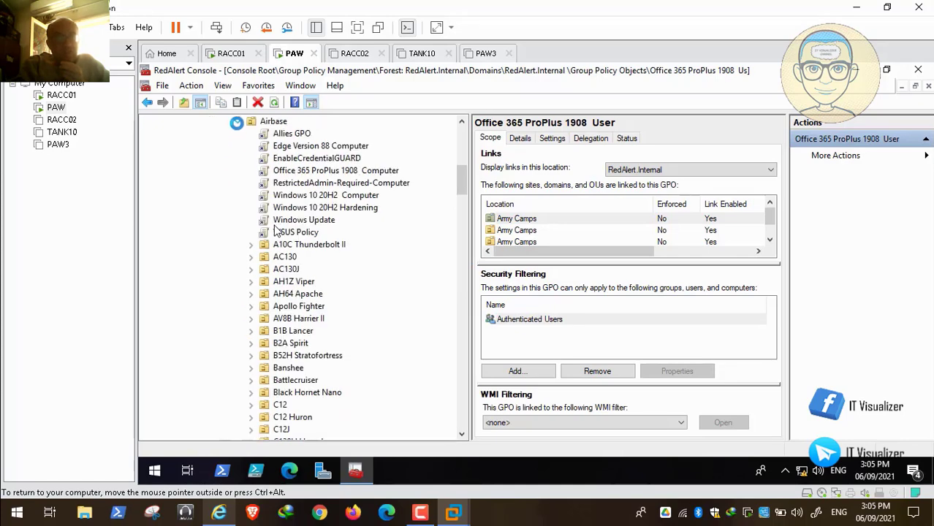
{"action": "left_click", "coordinate": [238, 122]}
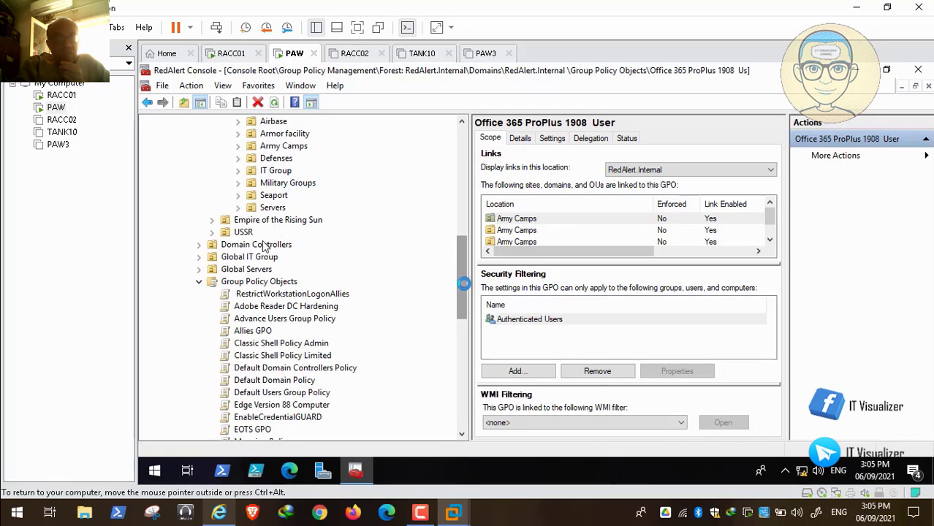
Link the existing Adobe Reader DC Hardening GPO to the Airbase organizational unit under the Allies Command Center
{"action": "scroll", "coordinate": [280, 237], "scroll_direction": "up", "scroll_amount": 2}
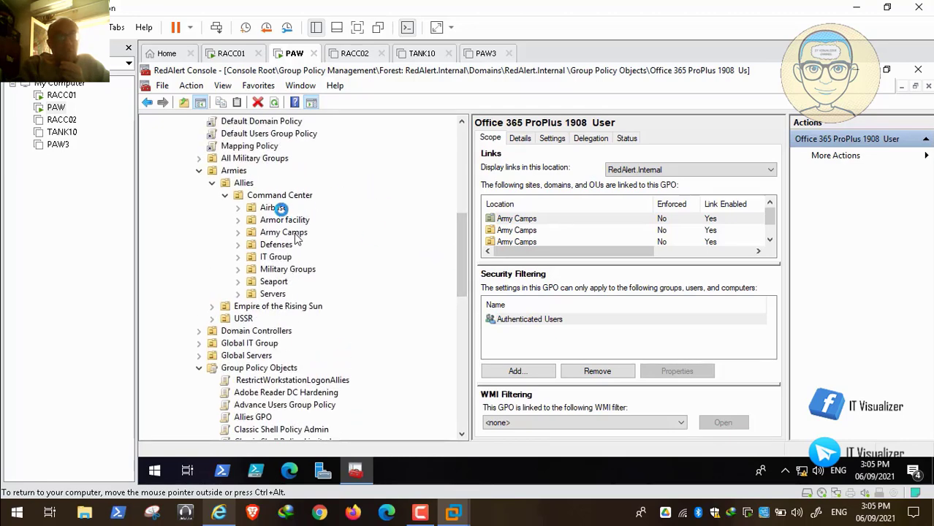
{"action": "right_click", "coordinate": [284, 211]}
{"action": "left_click", "coordinate": [348, 234]}
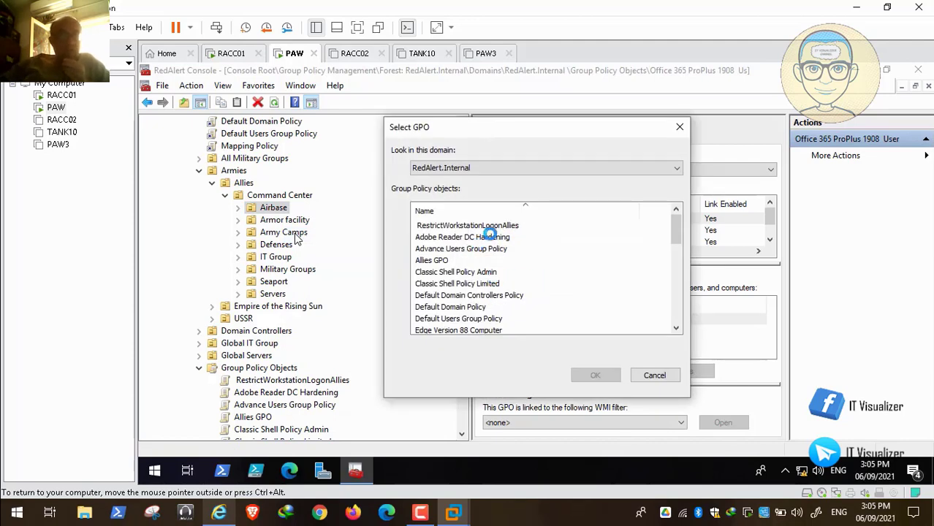
{"action": "left_click", "coordinate": [468, 237]}
{"action": "left_click", "coordinate": [595, 375]}
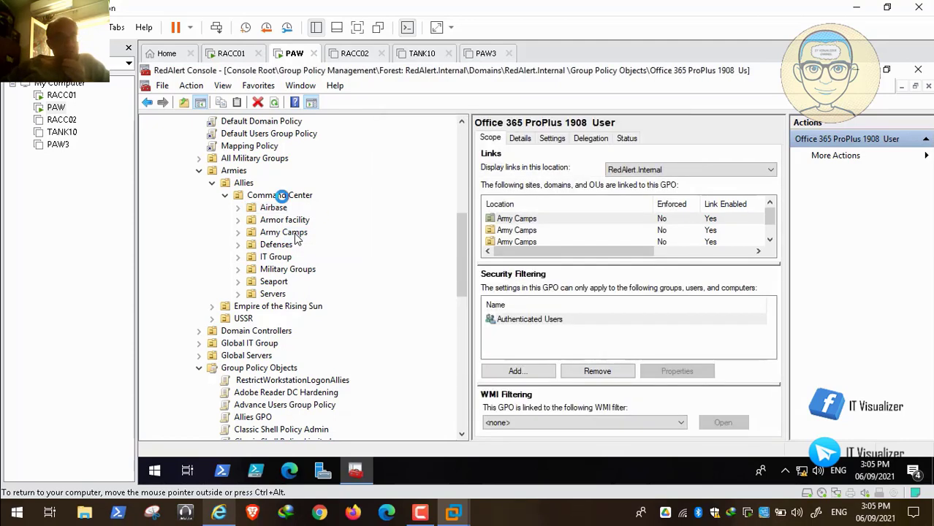
Link the existing Adobe Reader DC Hardening GPO to the Armor facility organizational unit under the Allies Command Center
{"action": "right_click", "coordinate": [284, 219]}
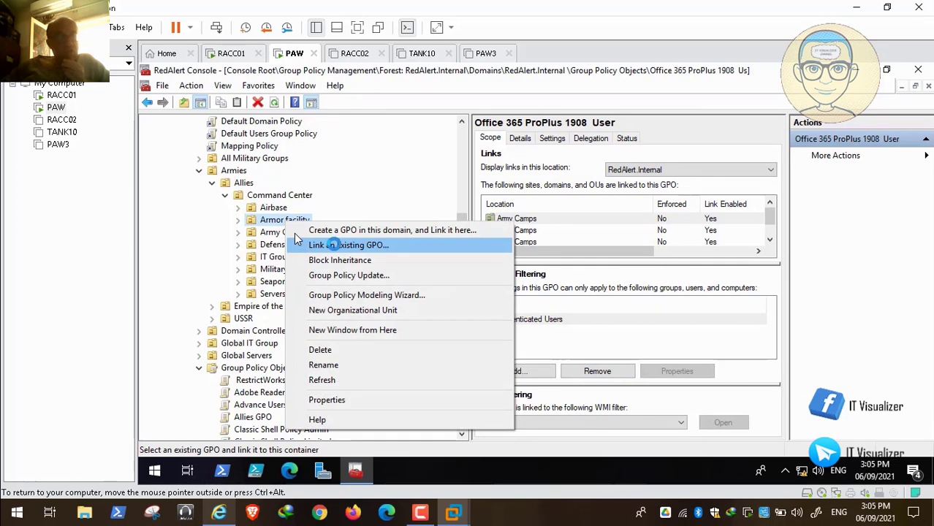
{"action": "left_click", "coordinate": [322, 244]}
{"action": "left_click", "coordinate": [466, 237]}
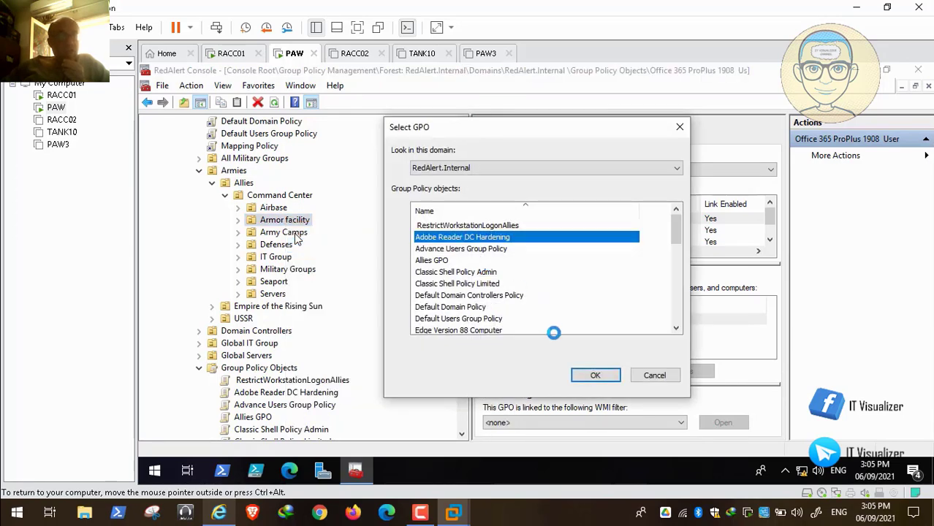
{"action": "left_click", "coordinate": [596, 375]}
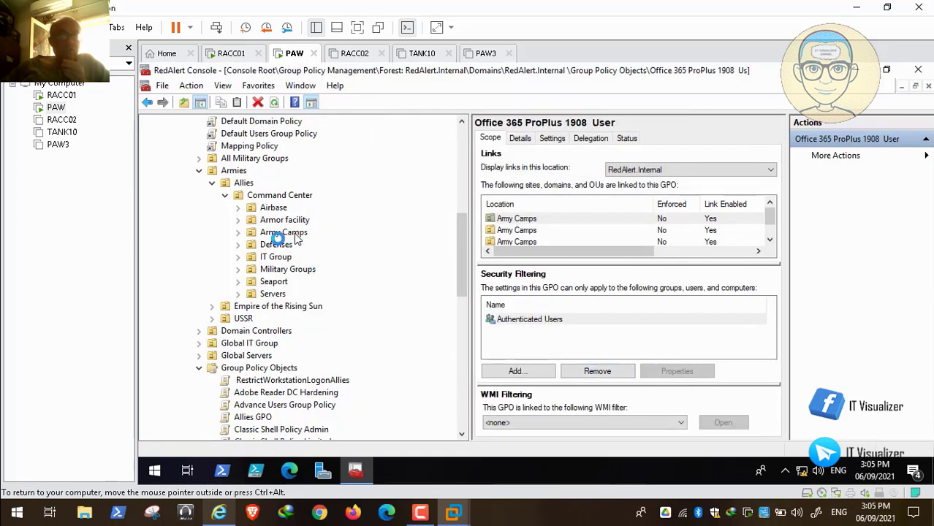
Link the existing Adobe Reader DC Hardening GPO to the Defenses organizational unit under the Allies Command Center
{"action": "right_click", "coordinate": [288, 245]}
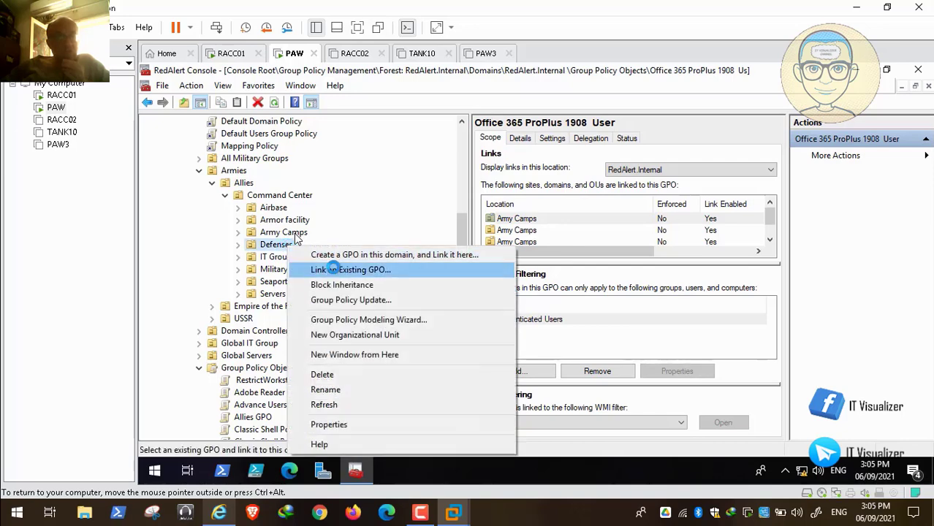
{"action": "left_click", "coordinate": [333, 268]}
{"action": "left_click", "coordinate": [477, 236]}
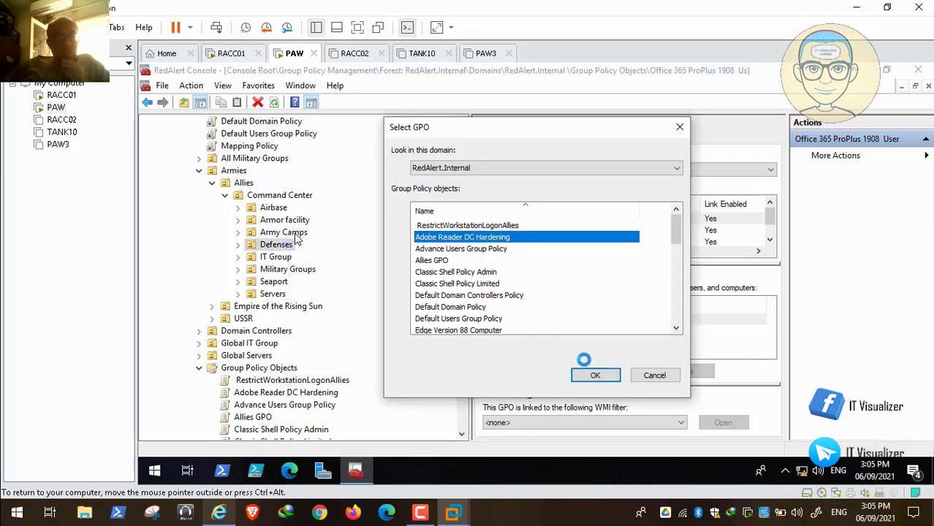
{"action": "left_click", "coordinate": [596, 375]}
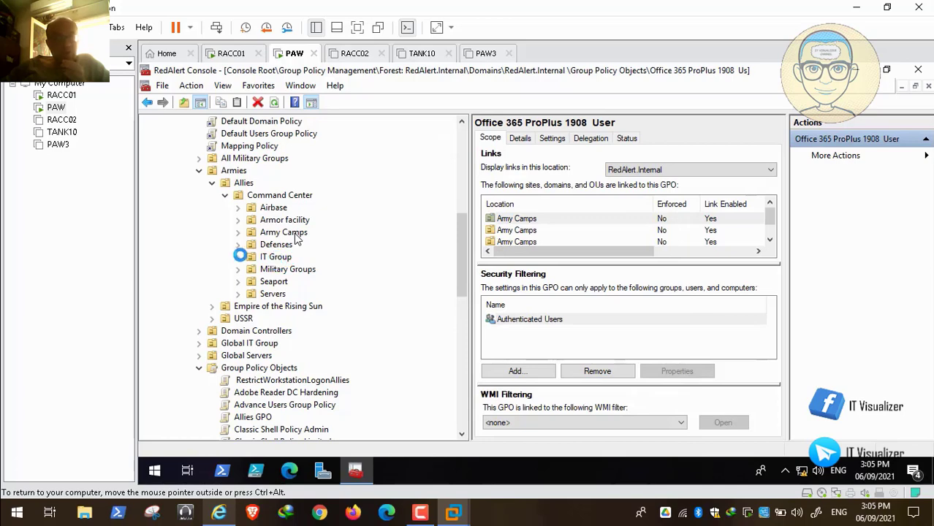
Link the existing Adobe Reader DC Hardening GPO to the Seaport organizational unit under the Allies Command Center
{"action": "left_click", "coordinate": [238, 257]}
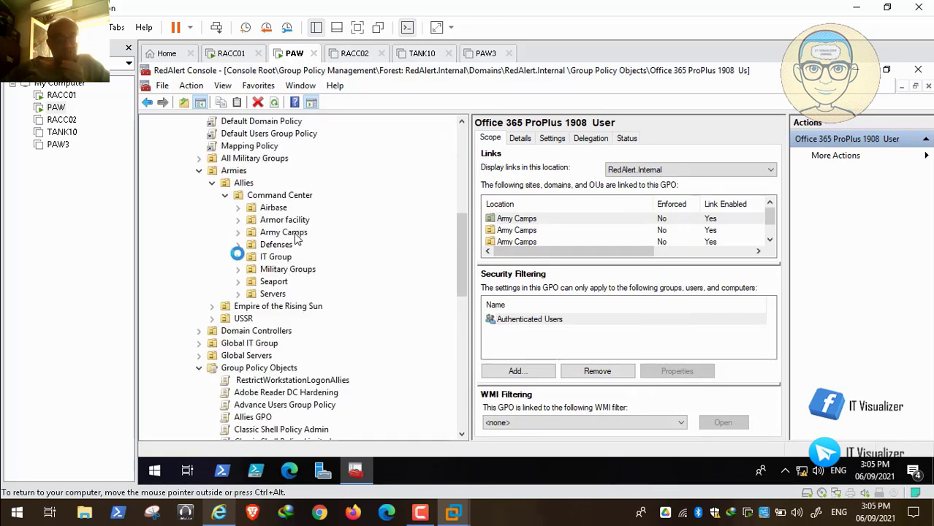
{"action": "right_click", "coordinate": [284, 269]}
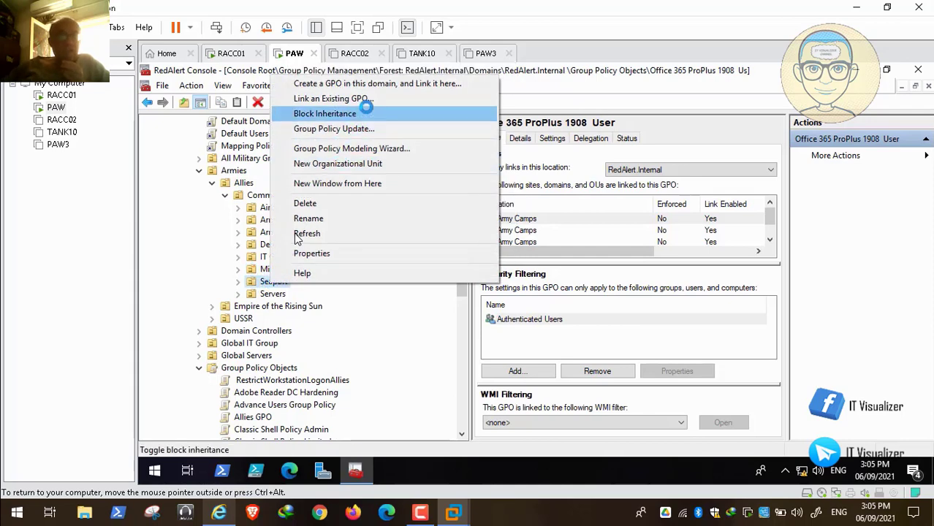
{"action": "left_click", "coordinate": [370, 98]}
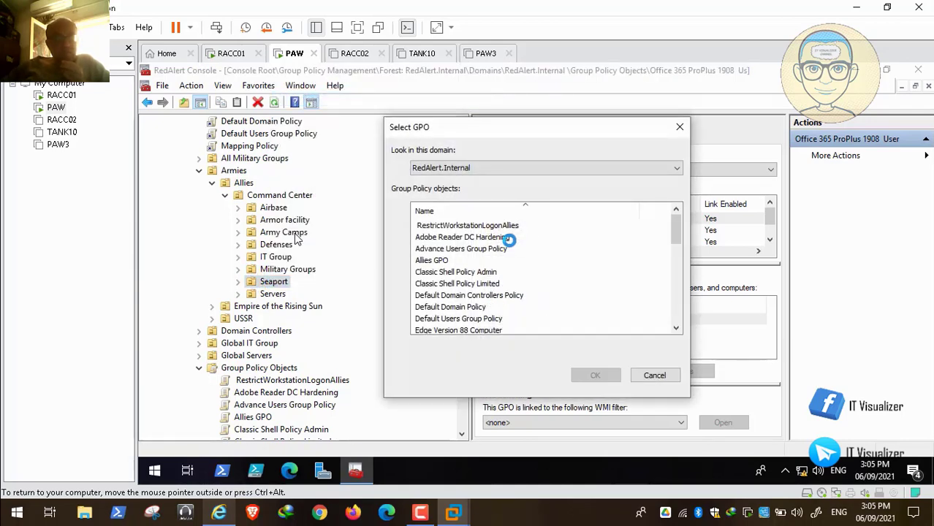
{"action": "left_click", "coordinate": [509, 238]}
{"action": "left_click", "coordinate": [595, 375]}
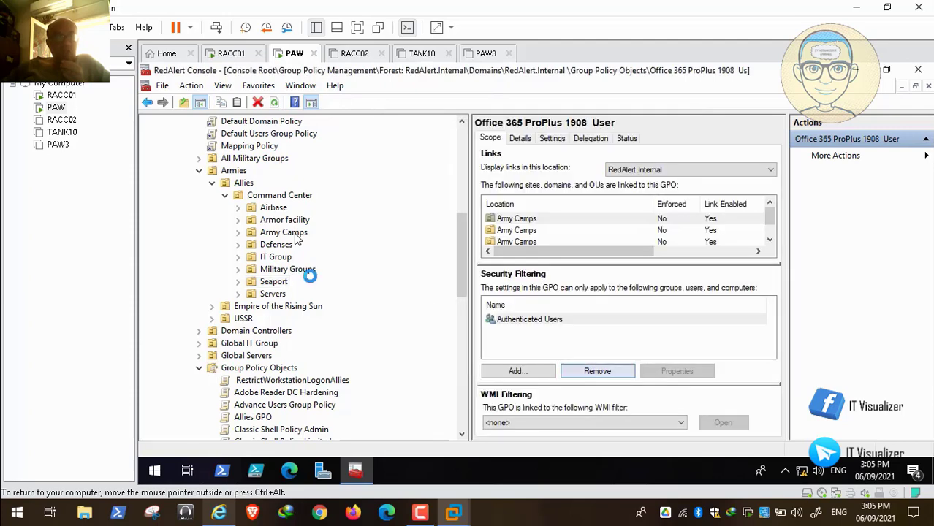
Link the existing Adobe Reader DC Hardening GPO to the Servers organizational unit under the Allies Command Center
{"action": "right_click", "coordinate": [273, 292]}
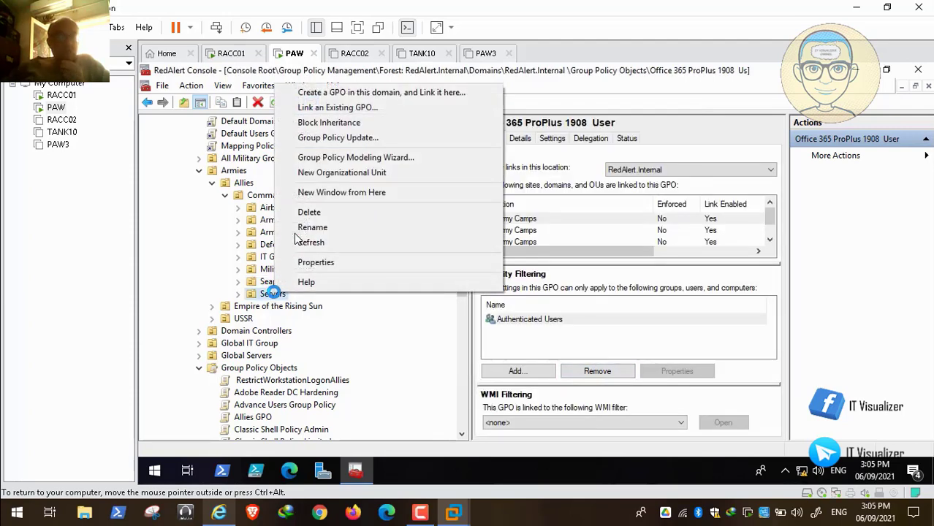
{"action": "left_click", "coordinate": [386, 108]}
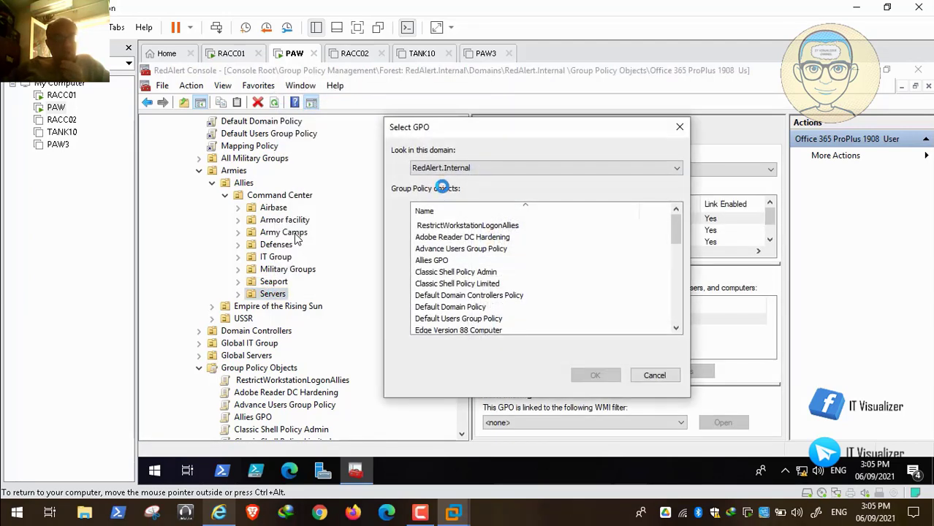
{"action": "left_click", "coordinate": [461, 238]}
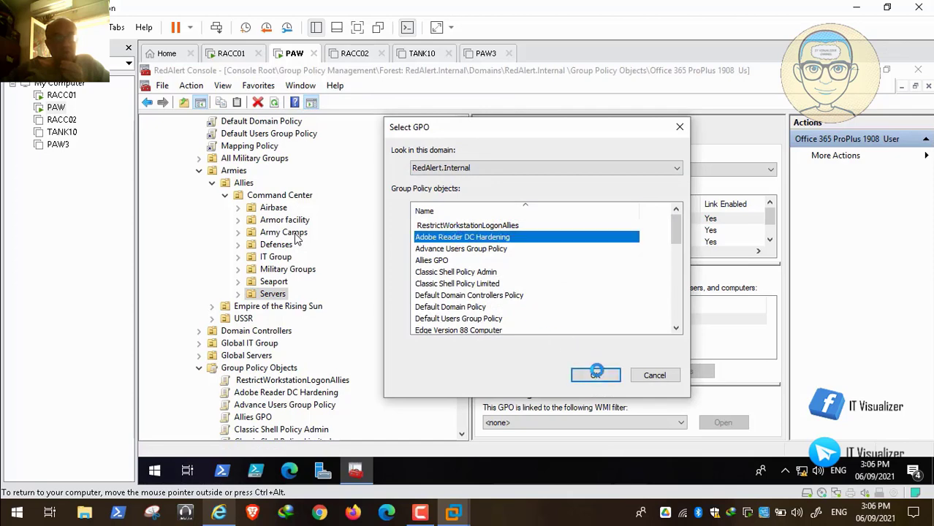
{"action": "left_click", "coordinate": [596, 373]}
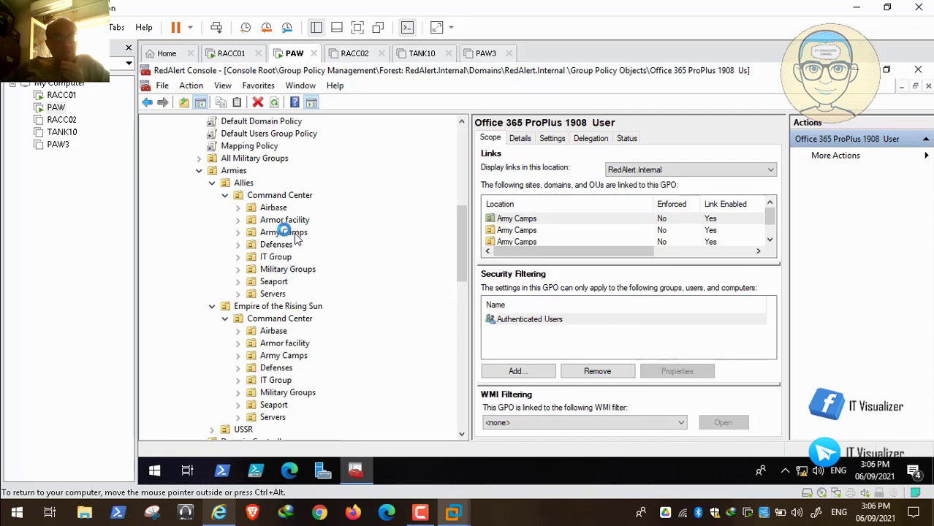
Link the existing Adobe Reader DC Hardening GPO to the Airbase organizational unit under the Empire of the Rising Sun Command Center
{"action": "right_click", "coordinate": [277, 331]}
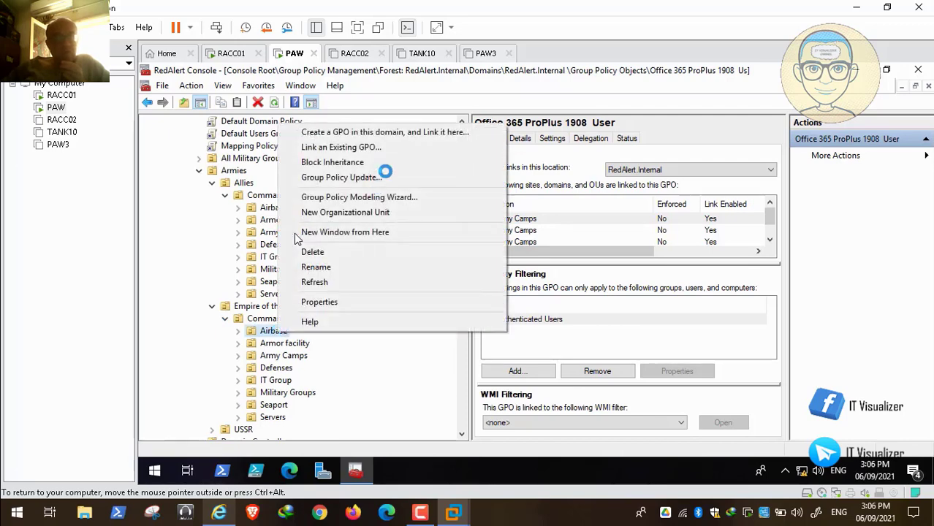
{"action": "left_click", "coordinate": [403, 147]}
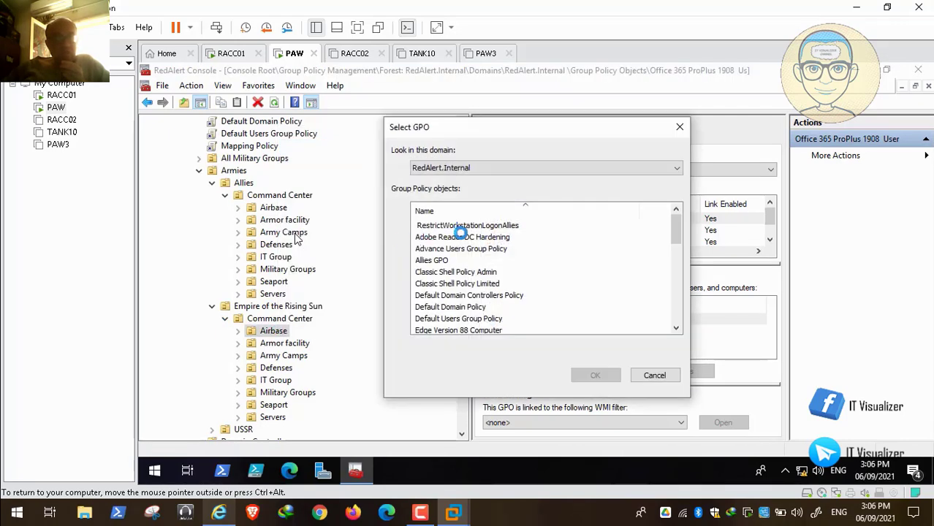
{"action": "left_click", "coordinate": [460, 237]}
{"action": "left_click", "coordinate": [597, 375]}
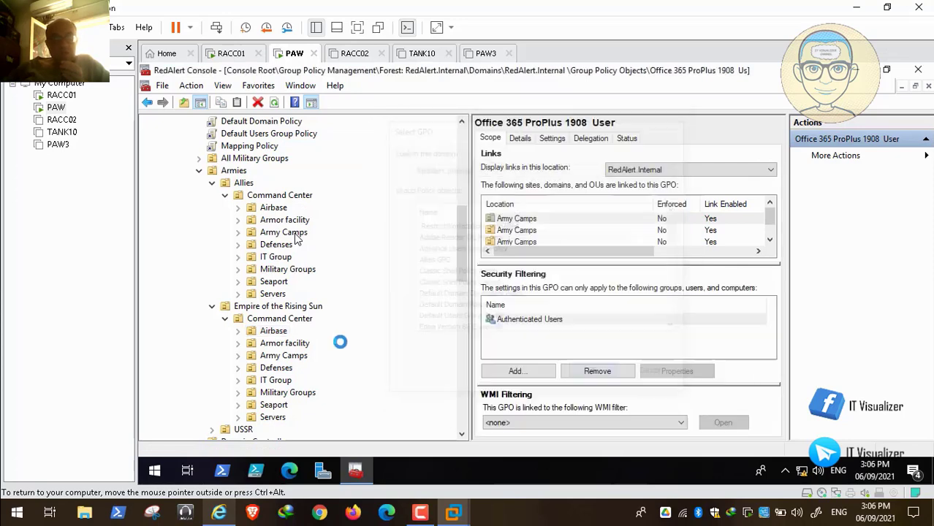
Link the existing Adobe Reader DC Hardening GPO to the Armor facility organizational unit under the Empire of the Rising Sun Command Center
{"action": "right_click", "coordinate": [292, 343]}
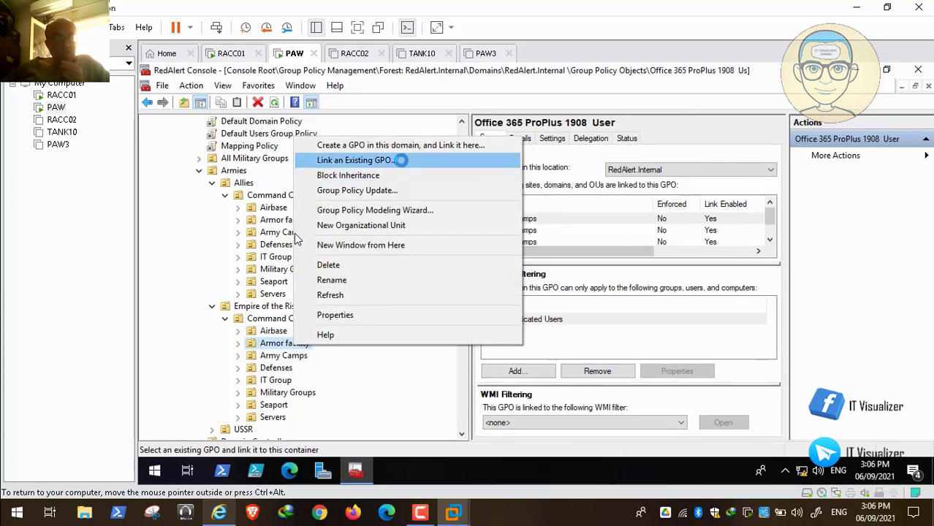
{"action": "left_click", "coordinate": [403, 160]}
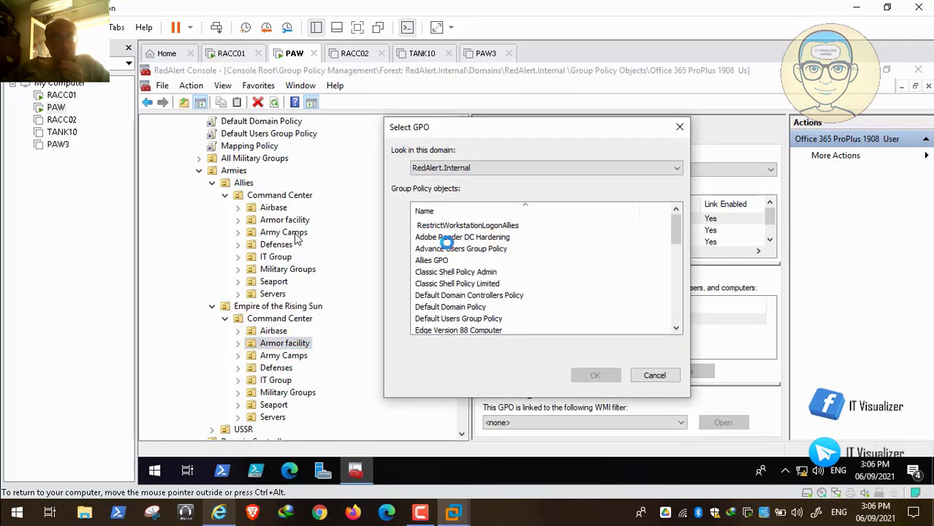
{"action": "left_click", "coordinate": [446, 245]}
{"action": "left_click", "coordinate": [462, 237]}
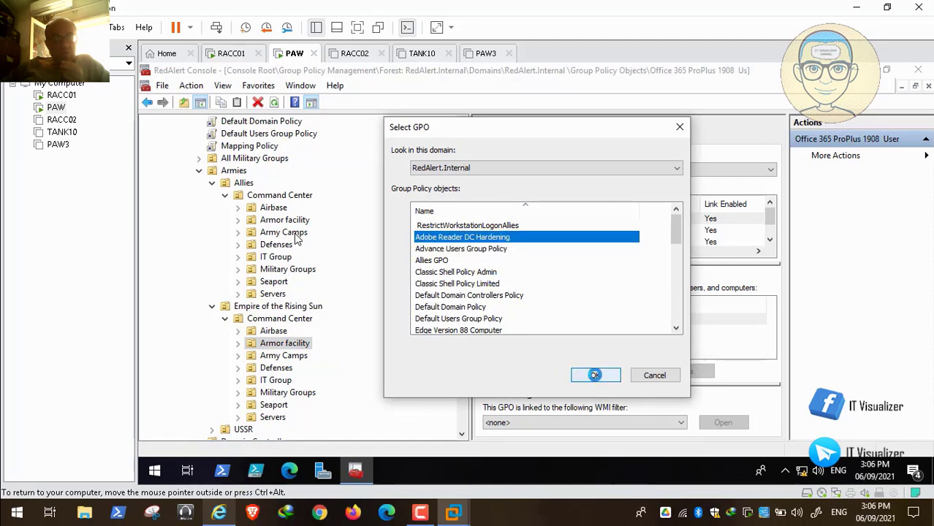
{"action": "left_click", "coordinate": [596, 375]}
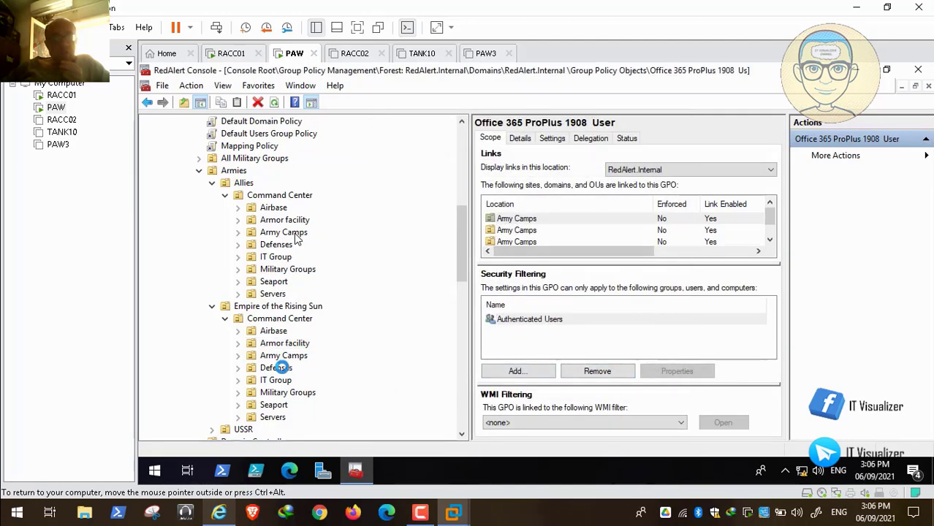
Link the existing Adobe Reader DC Hardening GPO to the Defenses organizational unit under the Empire of the Rising Sun Command Center
{"action": "right_click", "coordinate": [283, 367]}
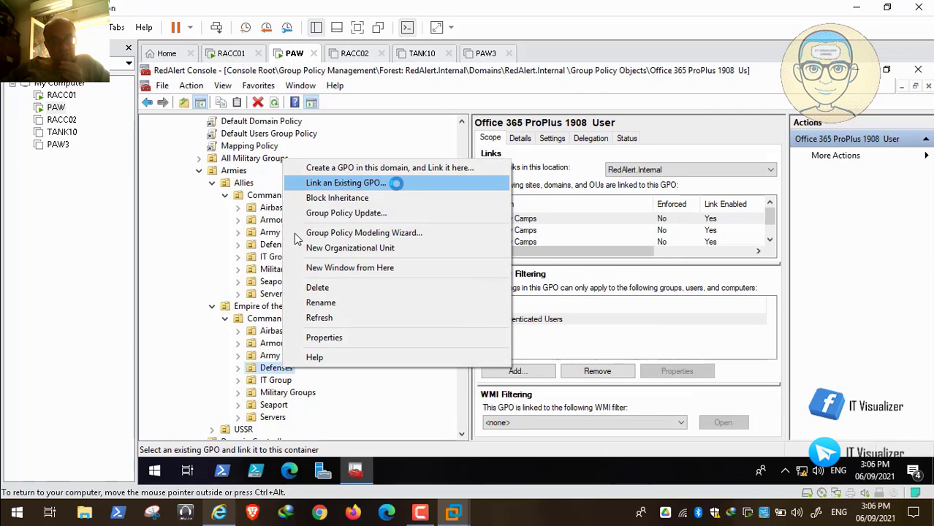
{"action": "left_click", "coordinate": [395, 184]}
{"action": "left_click", "coordinate": [479, 236]}
{"action": "left_click", "coordinate": [595, 375]}
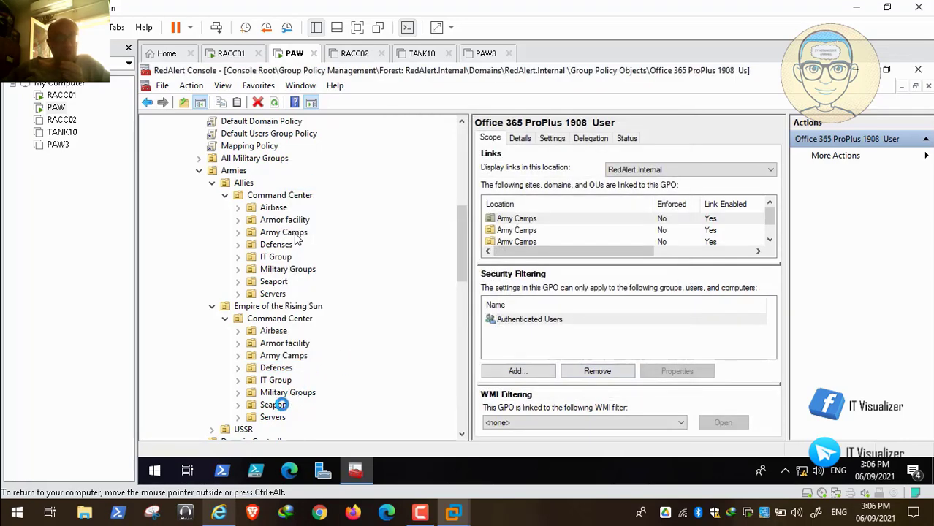
Link the existing Adobe Reader DC Hardening GPO to the Seaport organizational unit under the Empire of the Rising Sun Command Center
{"action": "right_click", "coordinate": [282, 405]}
{"action": "left_click", "coordinate": [398, 219]}
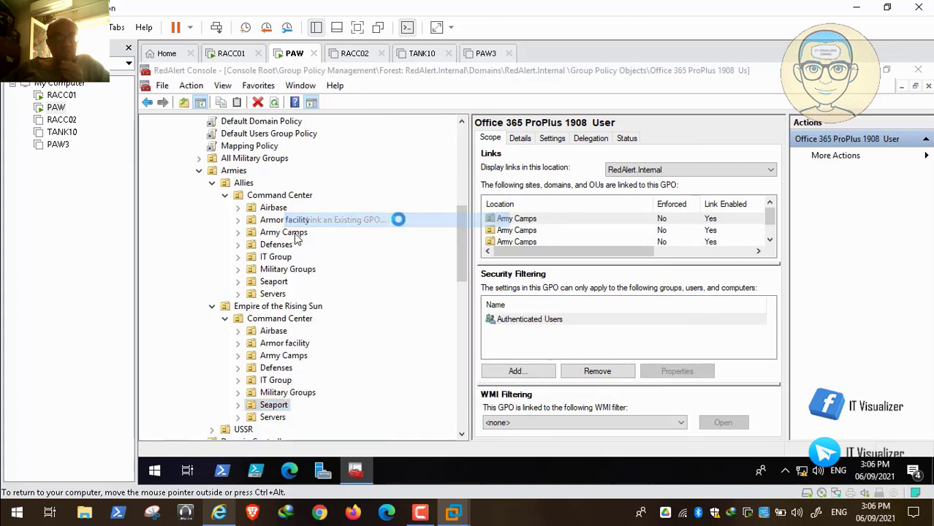
{"action": "left_click", "coordinate": [474, 237]}
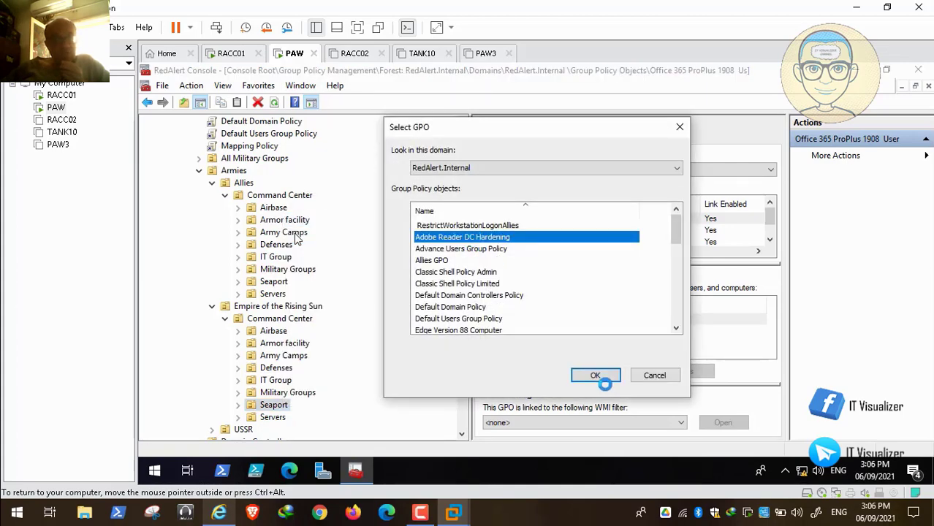
{"action": "left_click", "coordinate": [598, 375]}
Link the existing Adobe Reader DC Hardening GPO to the Servers organizational unit under the Empire of the Rising Sun Command Center
{"action": "right_click", "coordinate": [271, 416]}
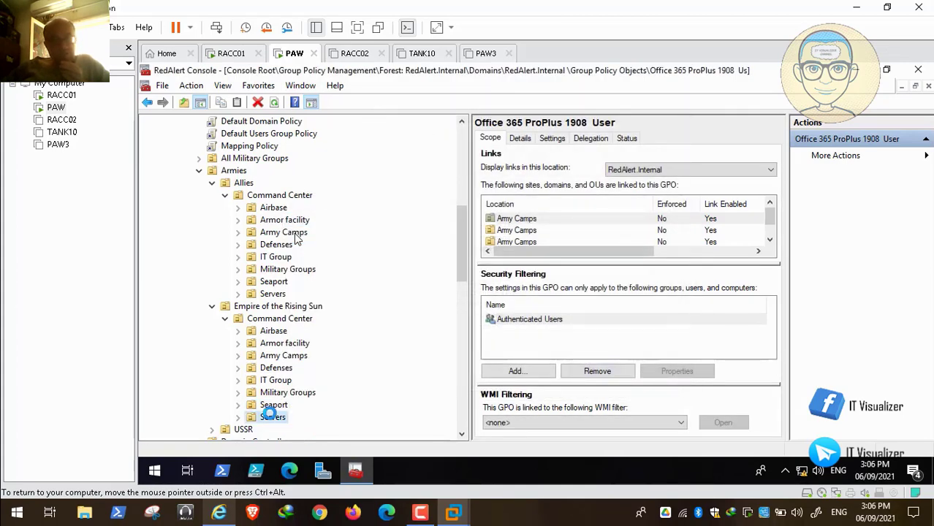
{"action": "left_click", "coordinate": [379, 230]}
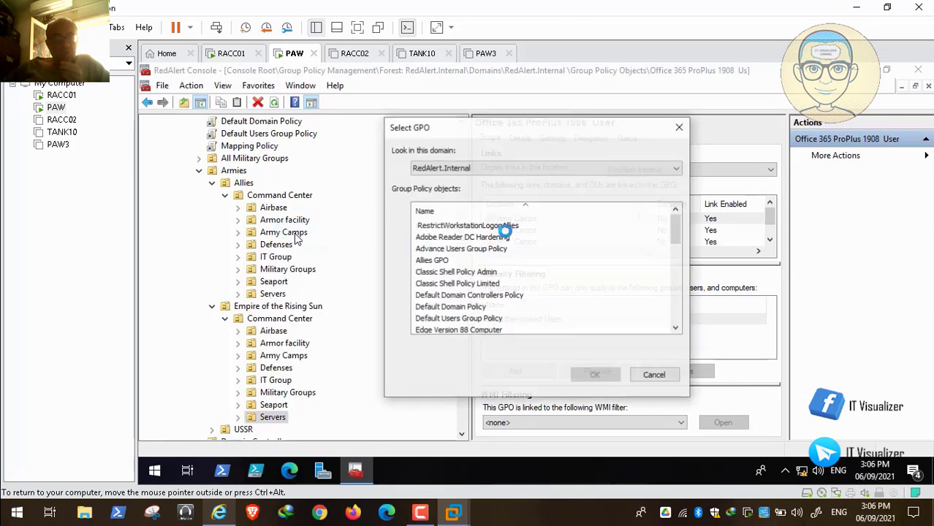
{"action": "left_click", "coordinate": [511, 237]}
{"action": "left_click", "coordinate": [594, 374]}
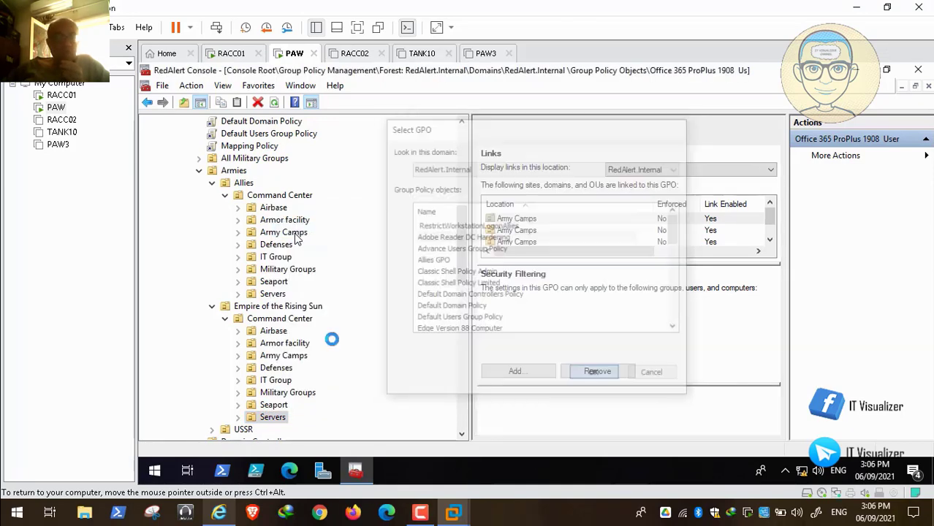
Link the existing Adobe Reader DC Hardening GPO to the Airbase organizational unit under the USSR Command Center
{"action": "left_click", "coordinate": [211, 306]}
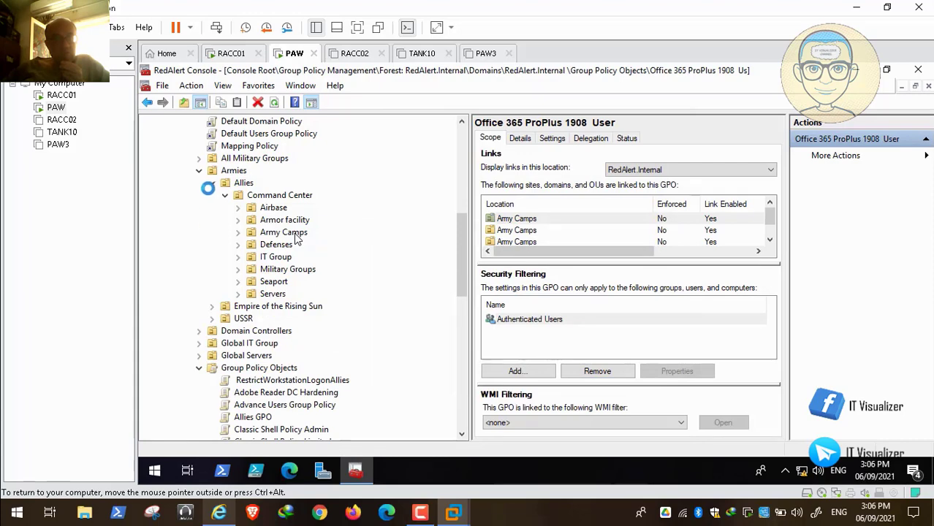
{"action": "left_click", "coordinate": [212, 183]}
{"action": "left_click", "coordinate": [211, 207]}
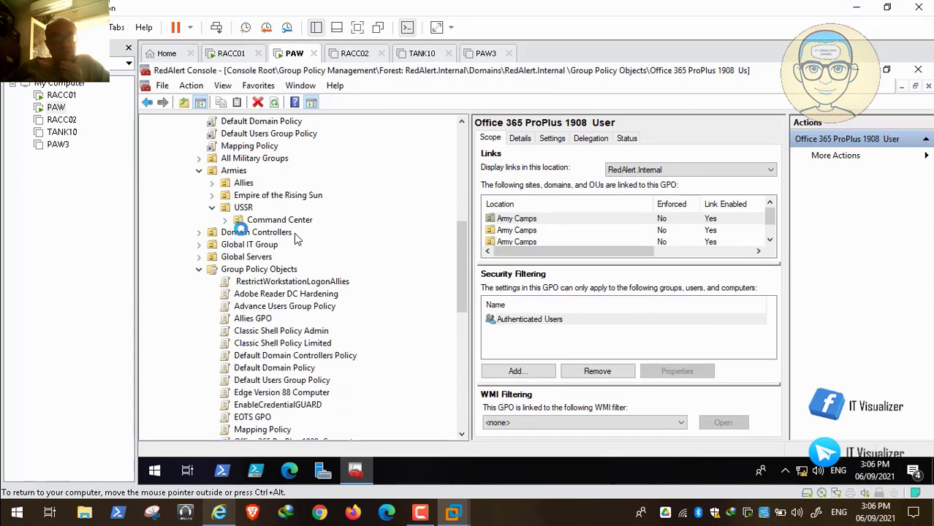
{"action": "left_click", "coordinate": [226, 223]}
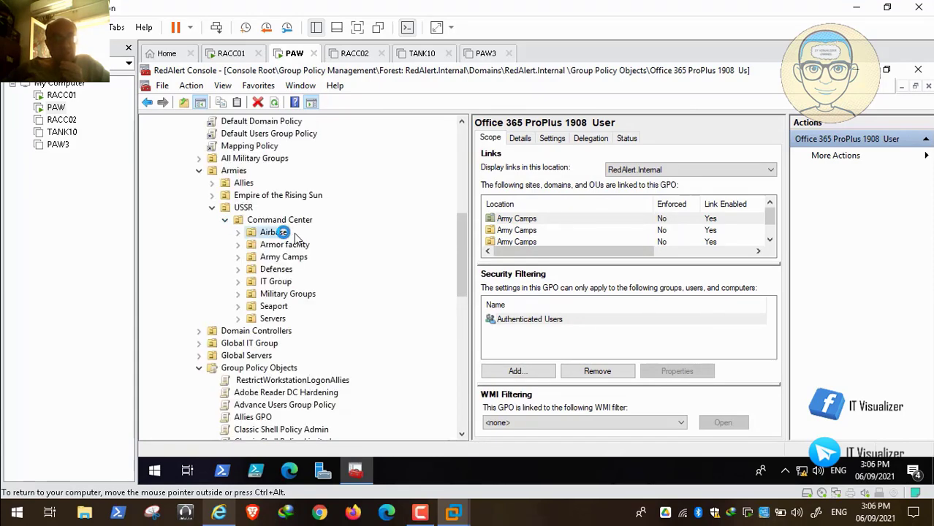
{"action": "right_click", "coordinate": [281, 233]}
{"action": "left_click", "coordinate": [328, 256]}
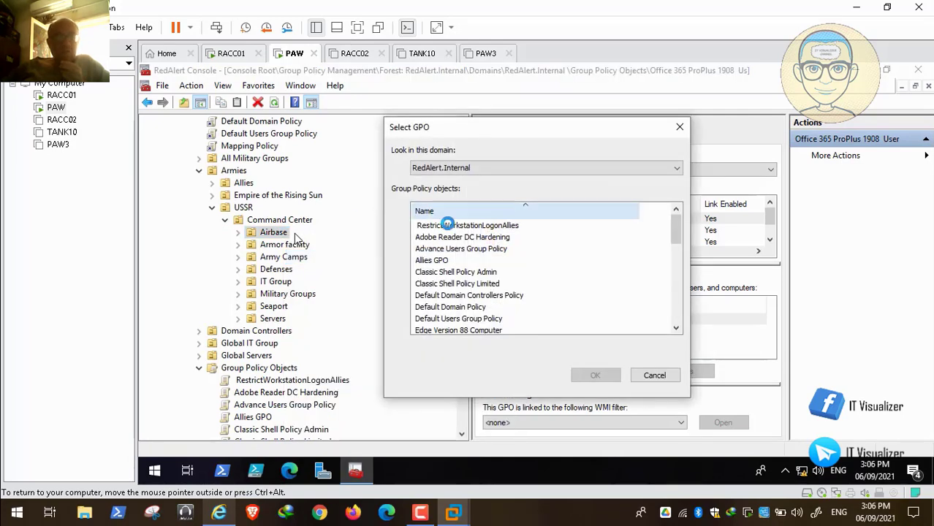
{"action": "left_click", "coordinate": [453, 236]}
{"action": "left_click", "coordinate": [595, 375]}
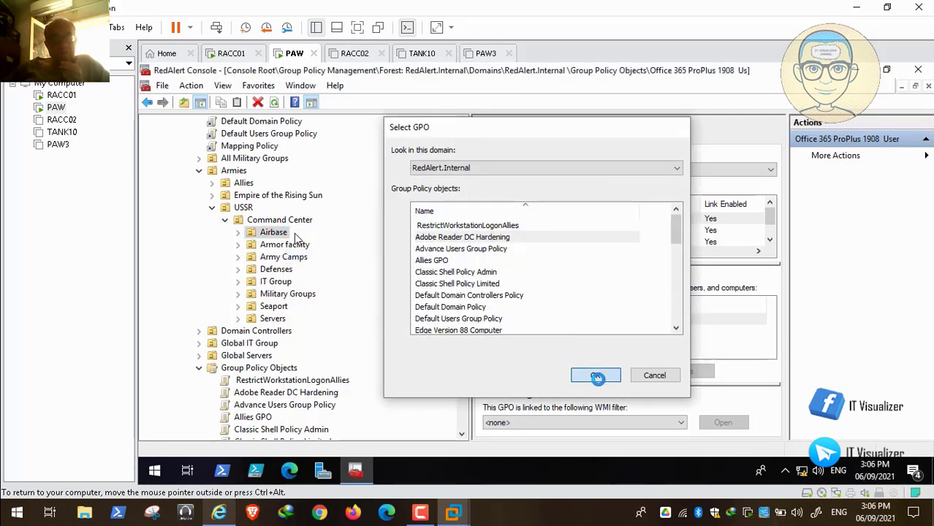
Link the existing Adobe Reader DC Hardening GPO to the Armor facility organizational unit under the USSR Command Center
{"action": "right_click", "coordinate": [290, 247]}
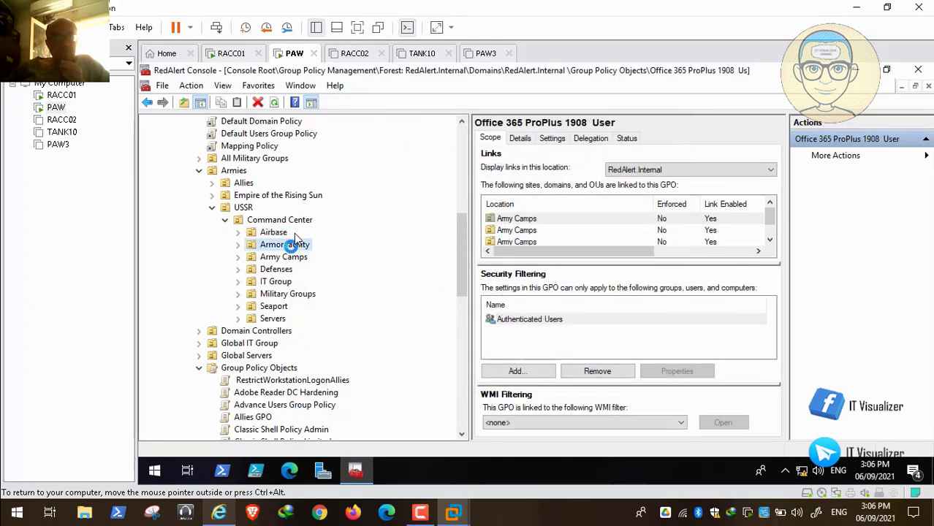
{"action": "left_click", "coordinate": [328, 271]}
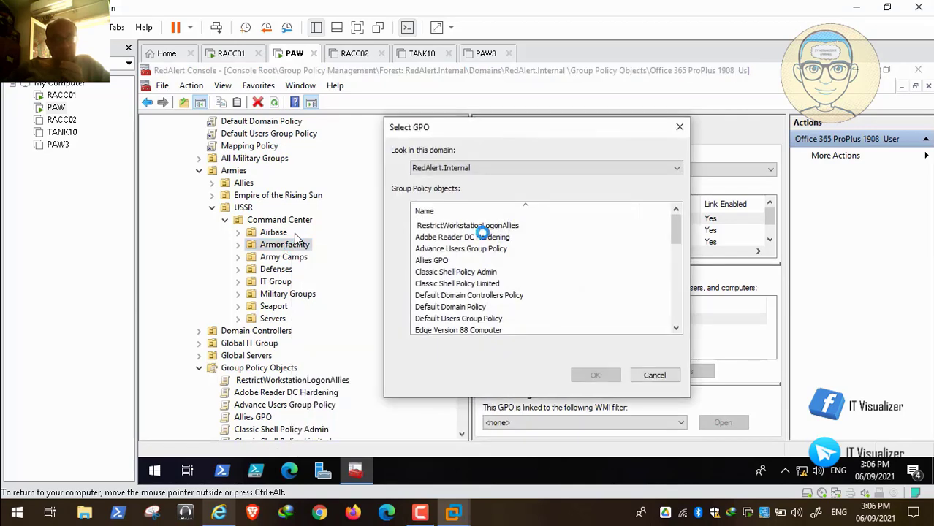
{"action": "left_click", "coordinate": [479, 237]}
{"action": "left_click", "coordinate": [595, 375]}
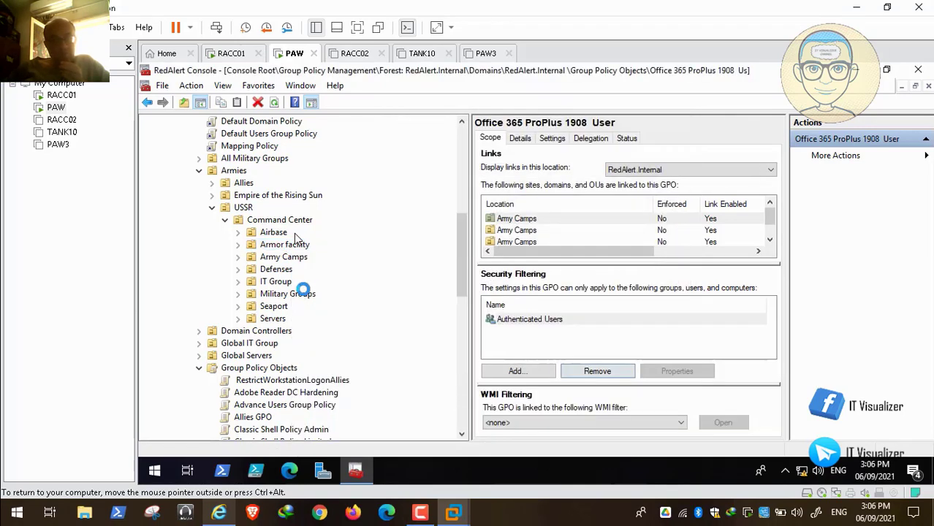
Link the existing Adobe Reader DC Hardening GPO to the Defenses organizational unit under the USSR Command Center
{"action": "right_click", "coordinate": [283, 269]}
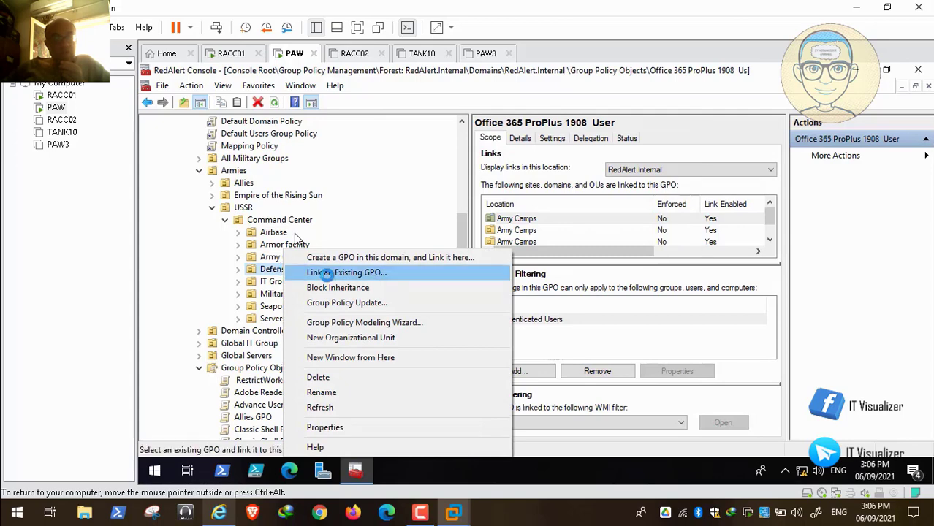
{"action": "left_click", "coordinate": [328, 271]}
{"action": "left_click", "coordinate": [493, 237]}
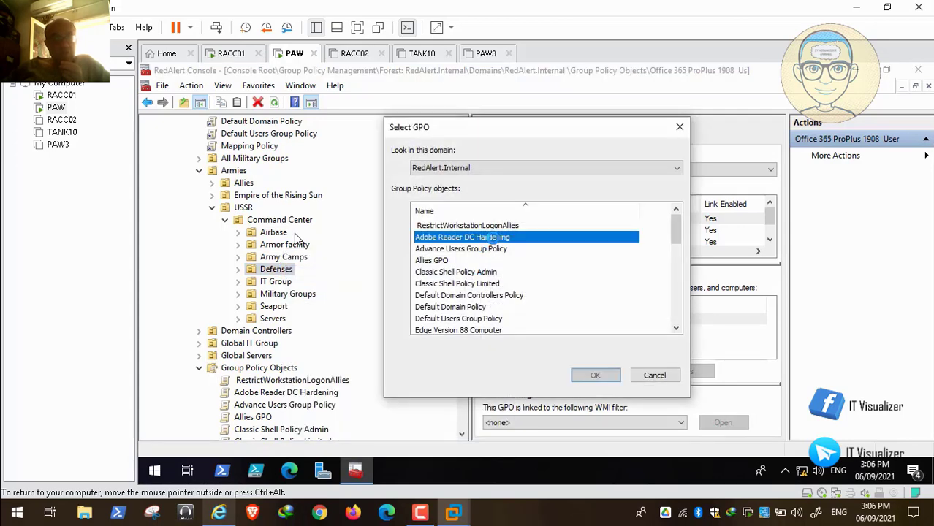
{"action": "left_click", "coordinate": [595, 375]}
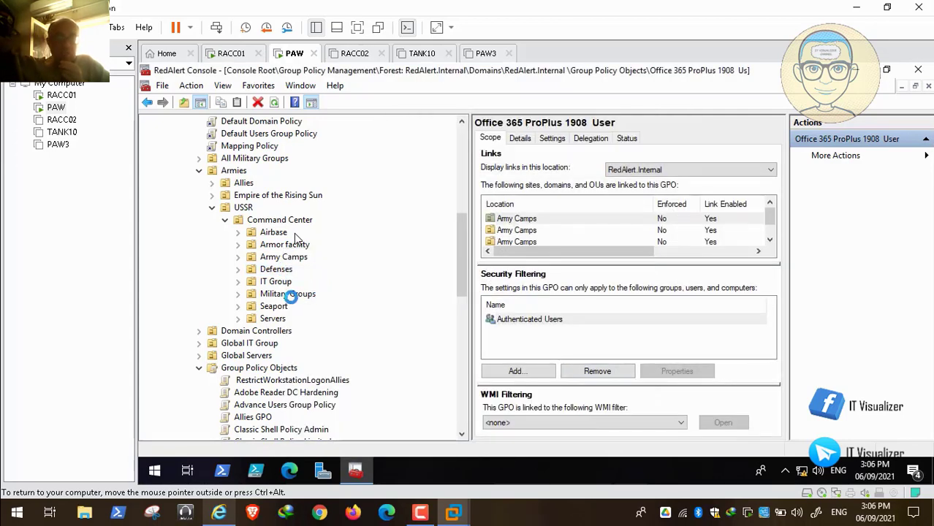
Link the existing Adobe Reader DC Hardening GPO to the Seaport organizational unit under the USSR Command Center
{"action": "right_click", "coordinate": [274, 307]}
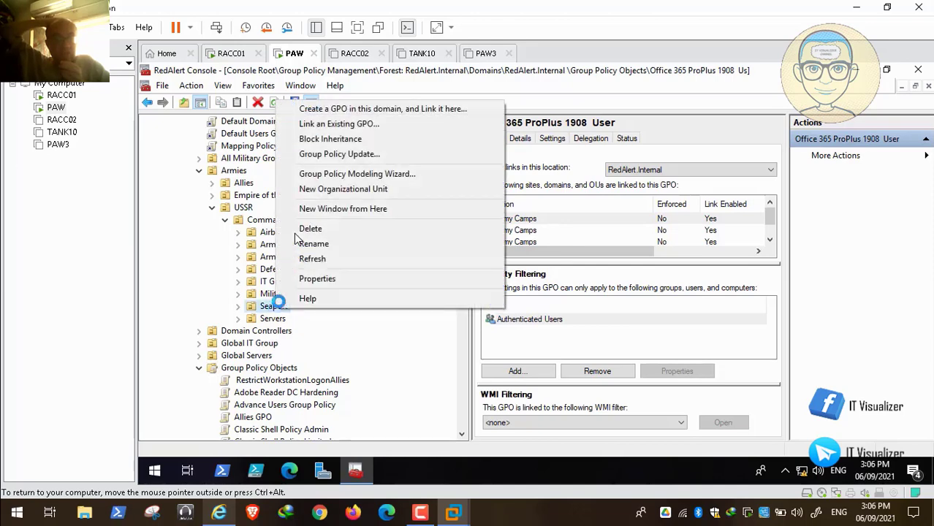
{"action": "left_click", "coordinate": [403, 123]}
{"action": "left_click", "coordinate": [459, 237]}
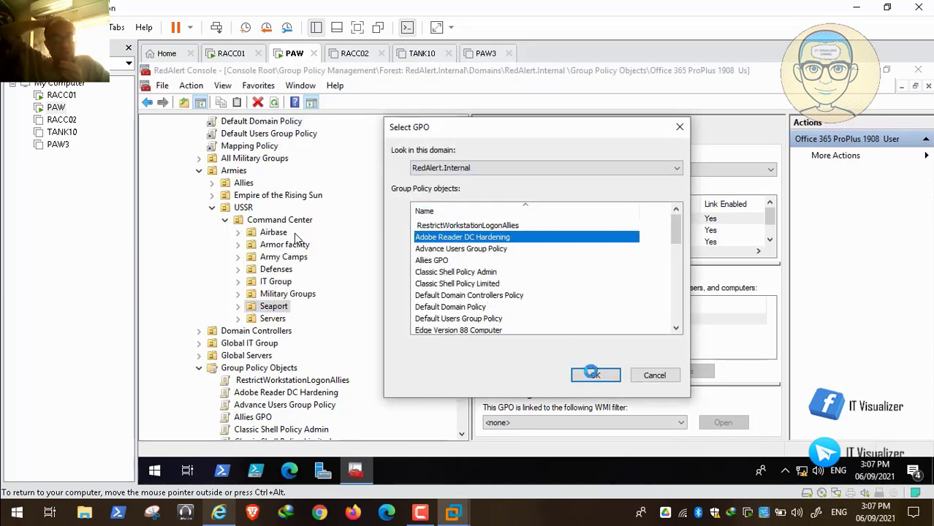
{"action": "left_click", "coordinate": [595, 375]}
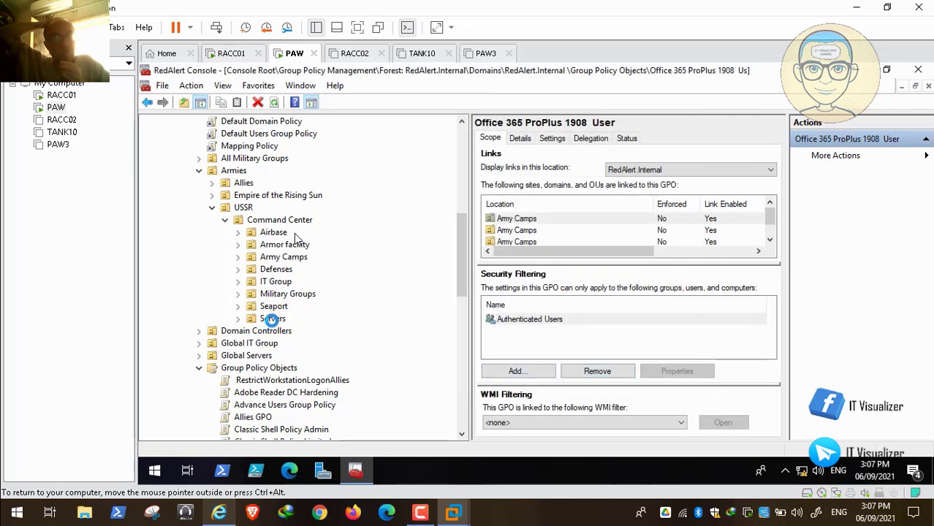
Link the existing Adobe Reader DC Hardening GPO to the Servers organizational unit under the USSR Command Center, and collapse the USSR branch
{"action": "right_click", "coordinate": [271, 319]}
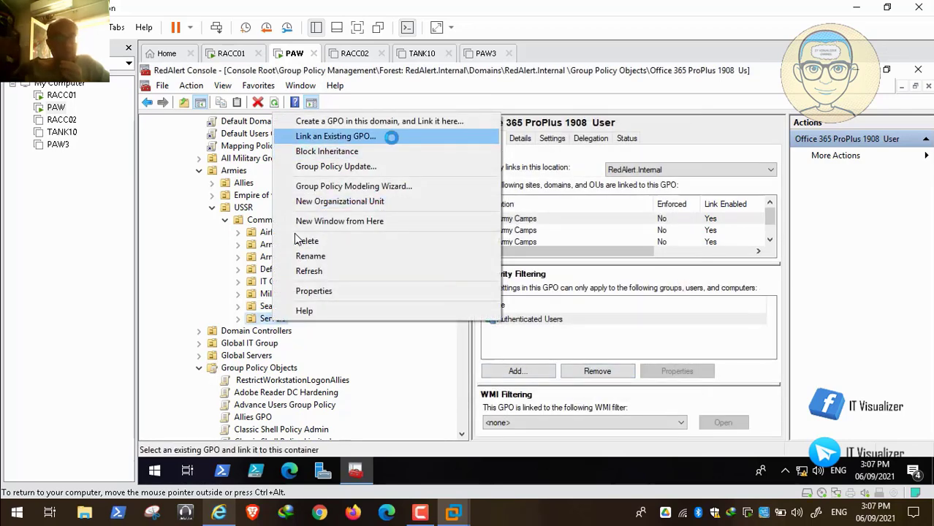
{"action": "left_click", "coordinate": [391, 137]}
{"action": "left_click", "coordinate": [459, 237]}
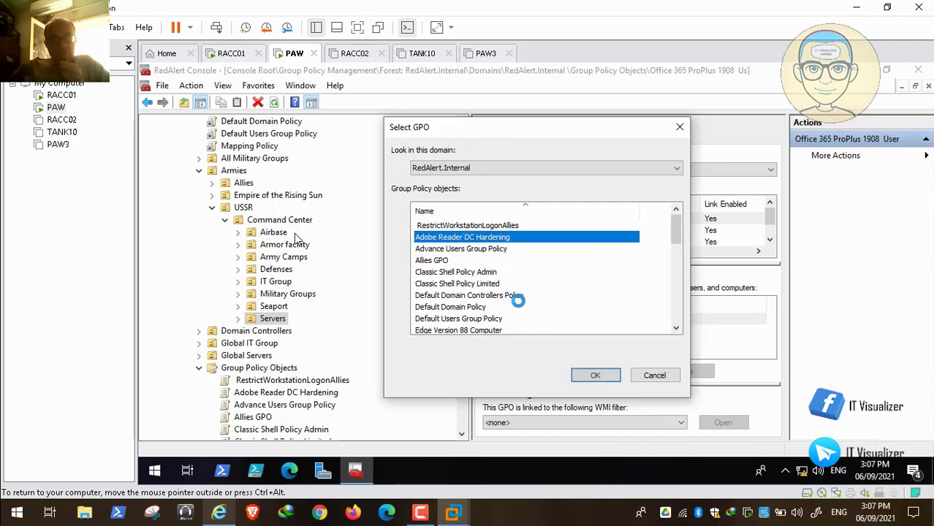
{"action": "left_click", "coordinate": [595, 375]}
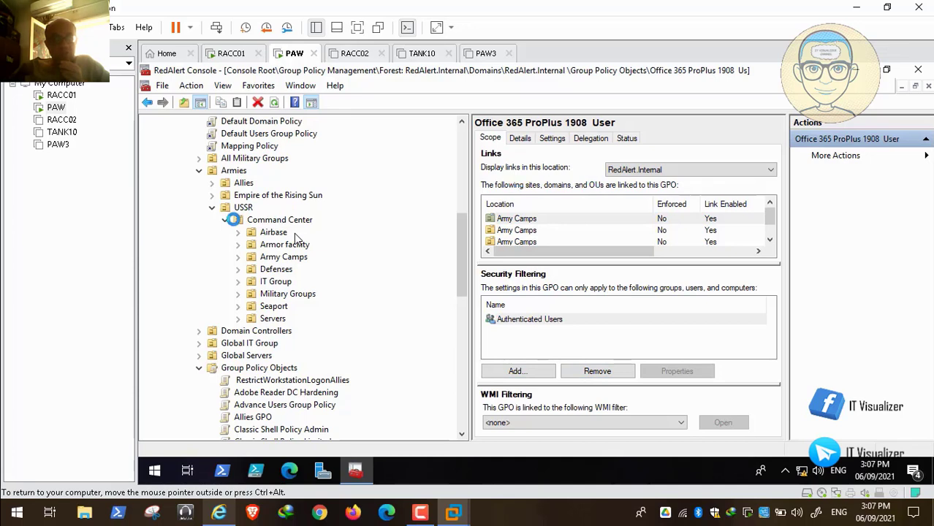
{"action": "left_click", "coordinate": [225, 219]}
{"action": "left_click", "coordinate": [211, 207]}
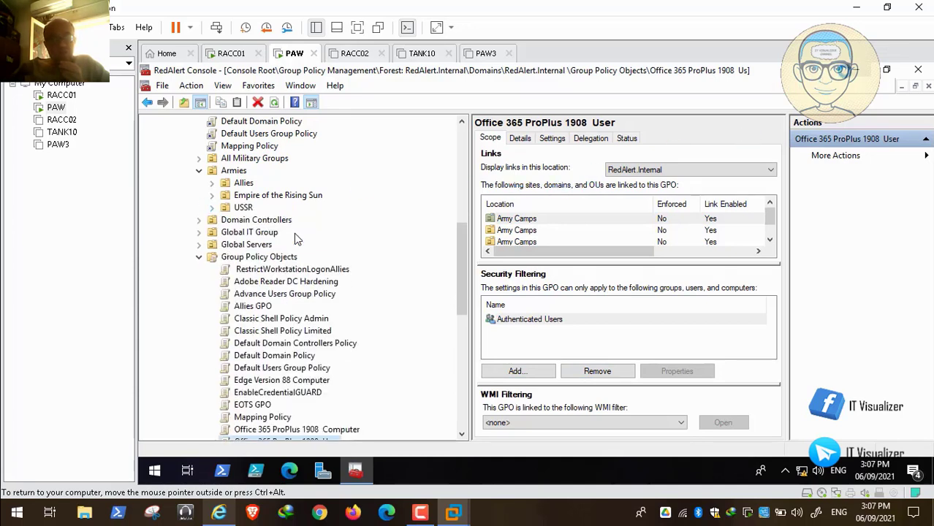
Browse the shared Z: drive to the Deploy SCCM Application folder inside ADToolsCollection, AD Tools 17-05-2019
{"action": "left_click", "coordinate": [853, 70]}
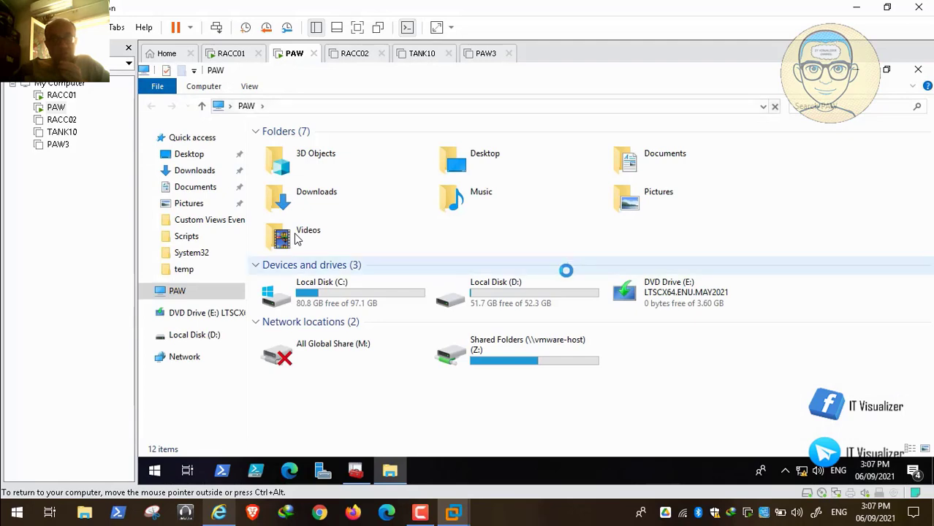
{"action": "double_click", "coordinate": [512, 349]}
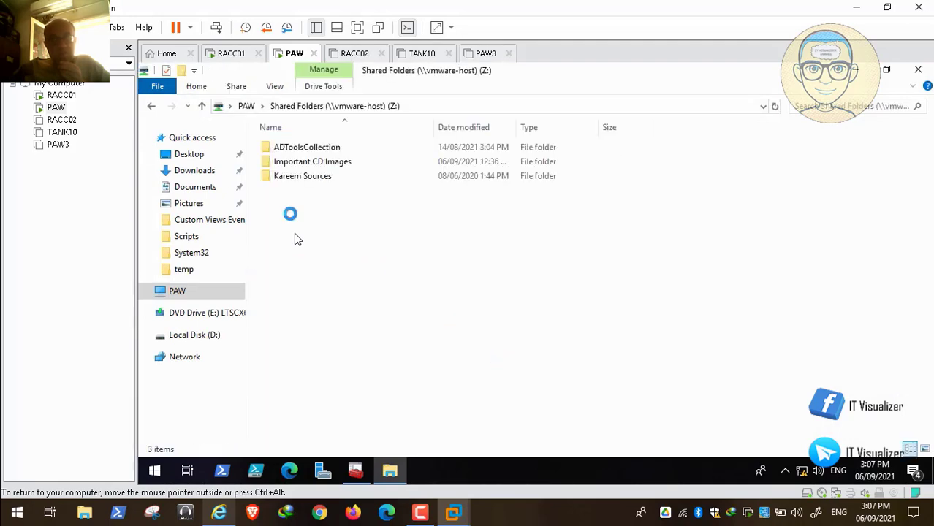
{"action": "double_click", "coordinate": [310, 147]}
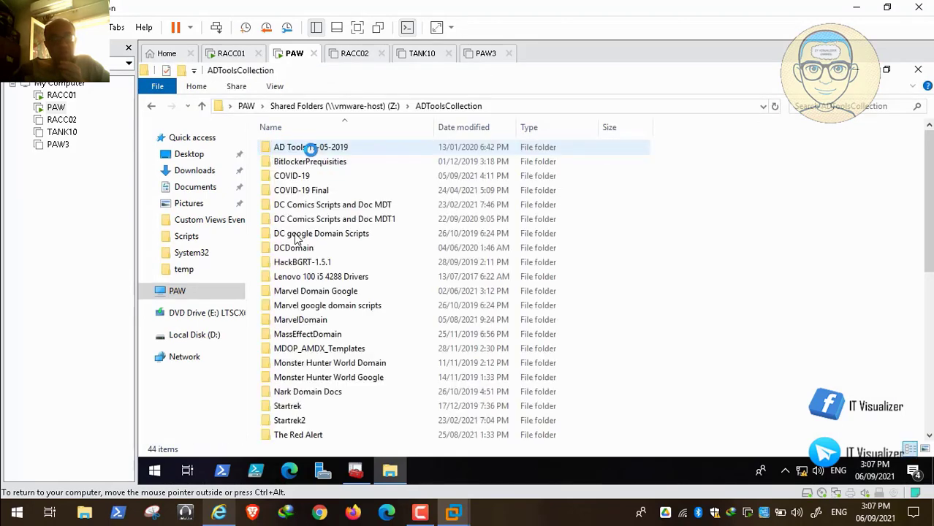
{"action": "double_click", "coordinate": [333, 147]}
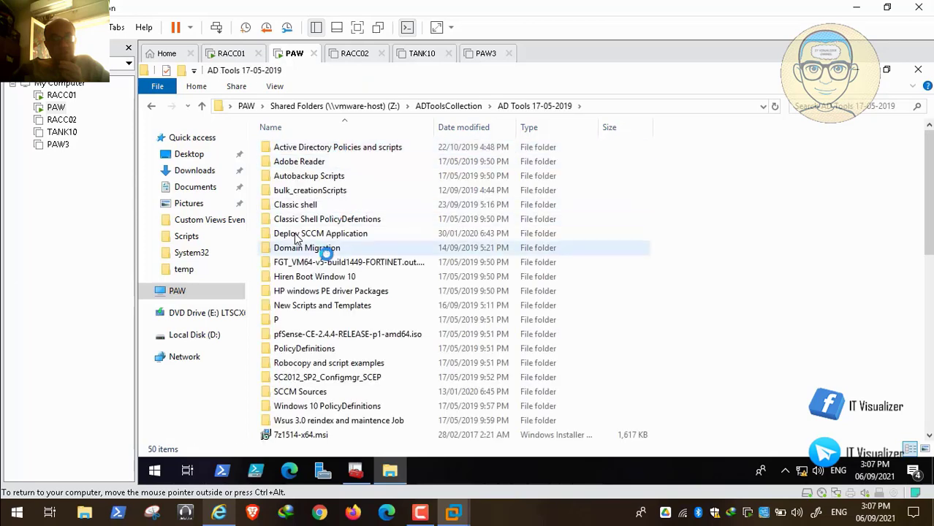
{"action": "double_click", "coordinate": [343, 233]}
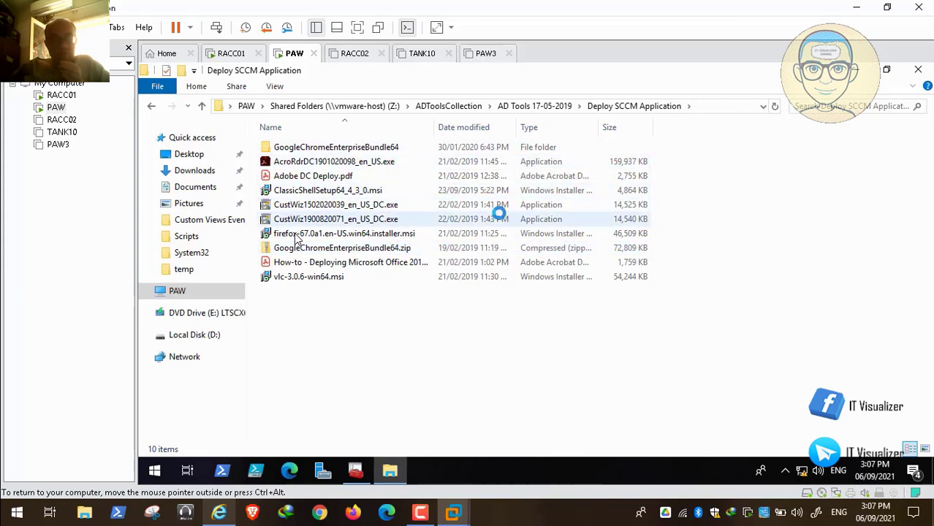
Examine the GoogleChromeEnterpriseBundle64 folder, return to AD Tools 17-05-2019, and close File Explorer and the RedAlert Console
{"action": "left_click", "coordinate": [388, 148]}
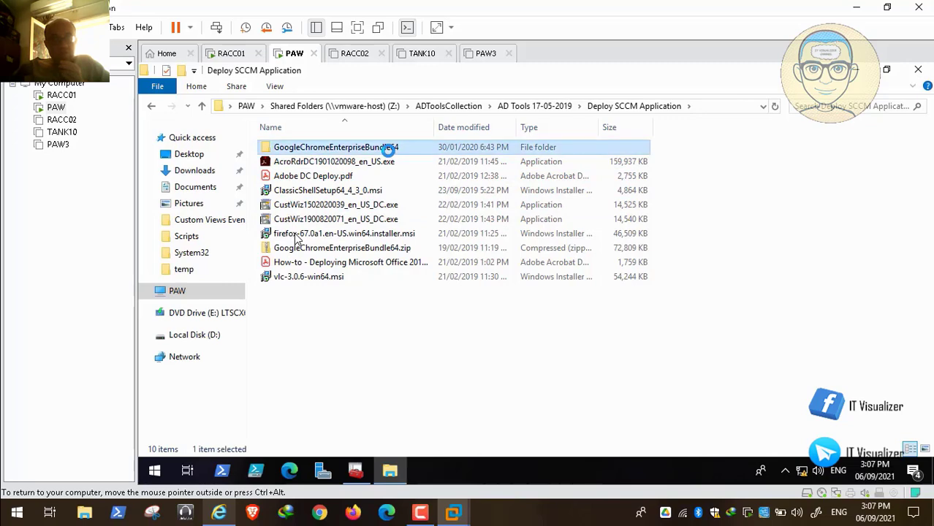
{"action": "double_click", "coordinate": [389, 148]}
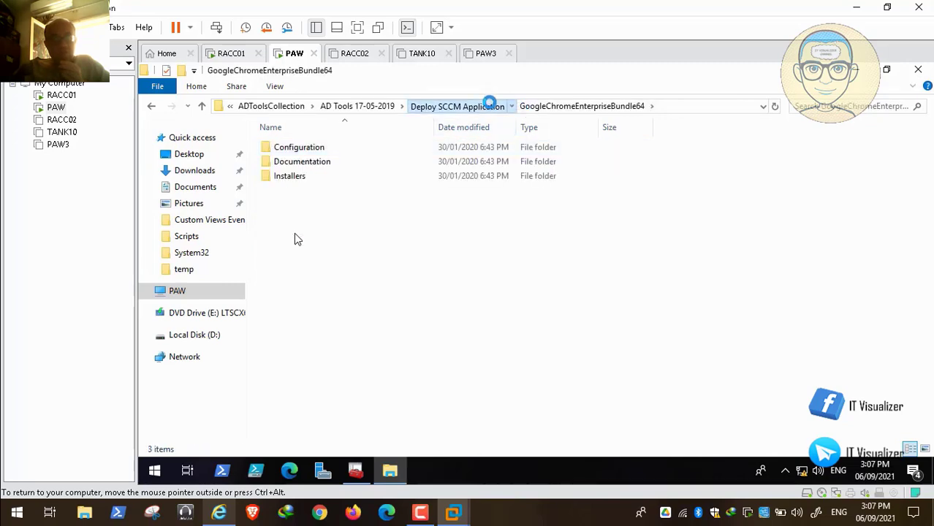
{"action": "left_click", "coordinate": [489, 106]}
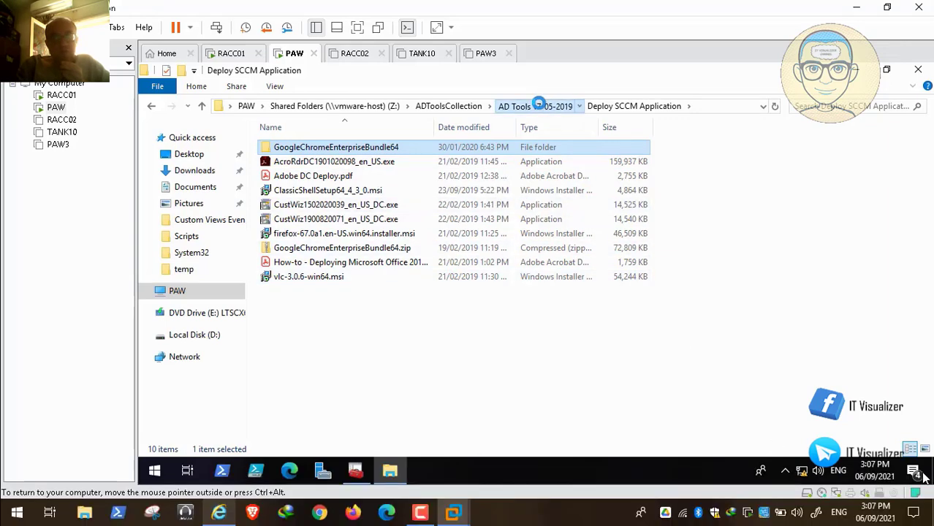
{"action": "left_click", "coordinate": [544, 105]}
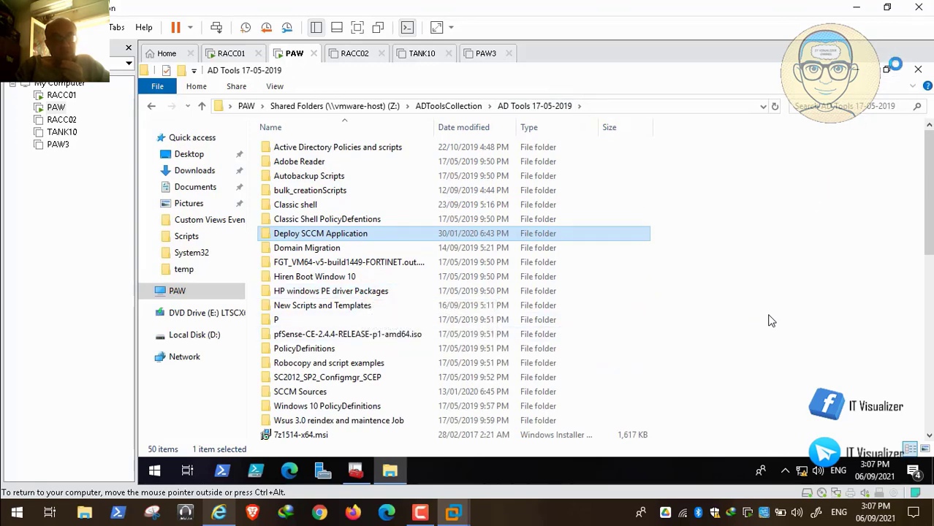
{"action": "left_click", "coordinate": [918, 68]}
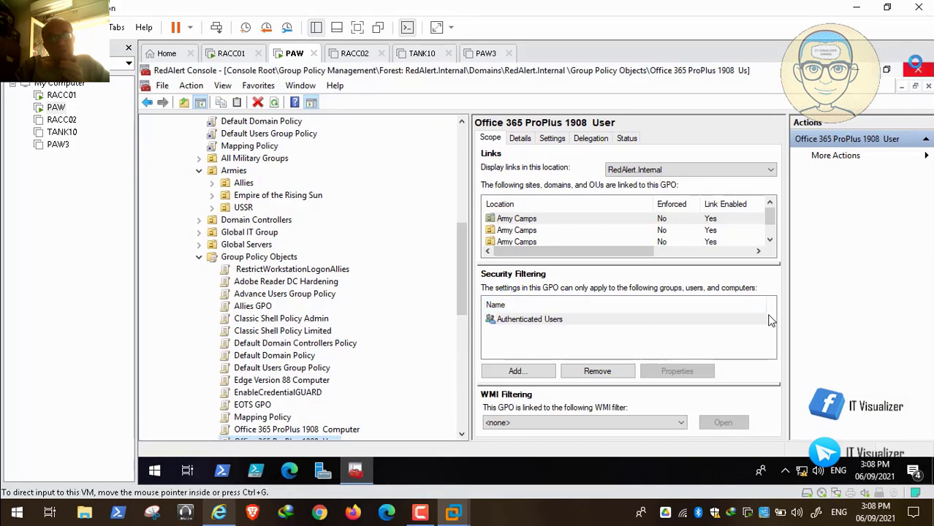
{"action": "left_click", "coordinate": [918, 68]}
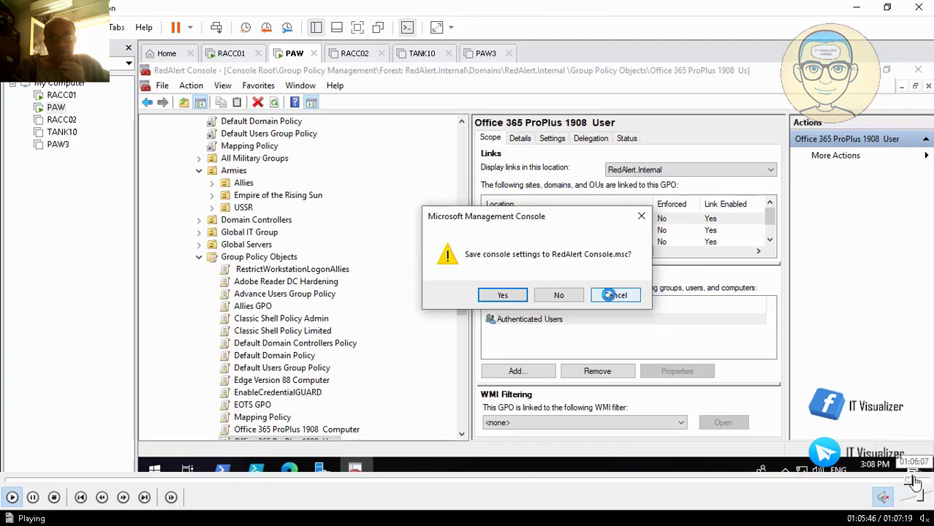
Skip ahead near the end of Video30.mp4, pause the playback, and leave the full-screen view
{"action": "left_click", "coordinate": [914, 481]}
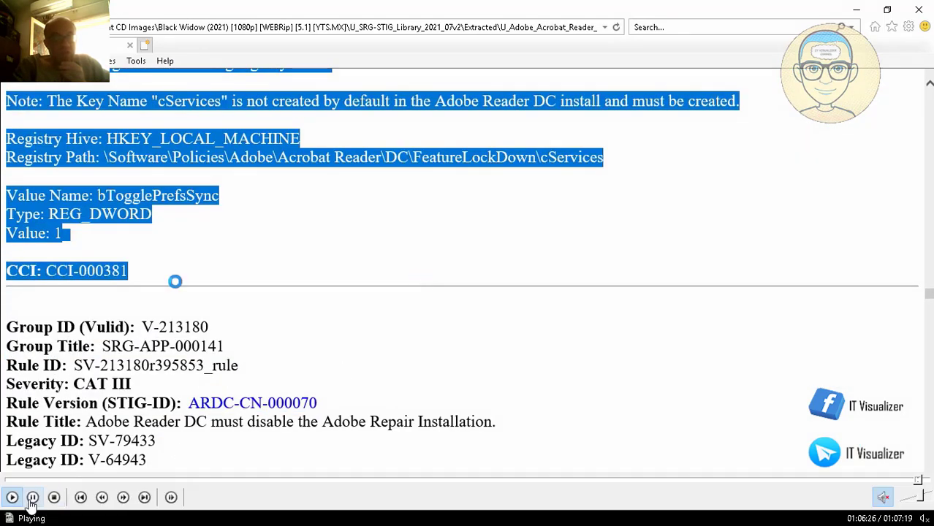
{"action": "left_click", "coordinate": [32, 497]}
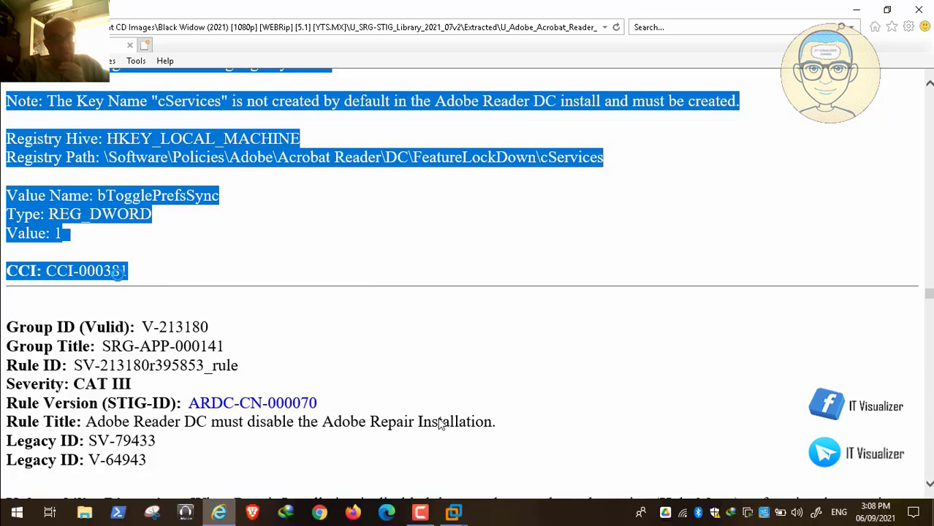
{"action": "mouse_move", "coordinate": [874, 496]}
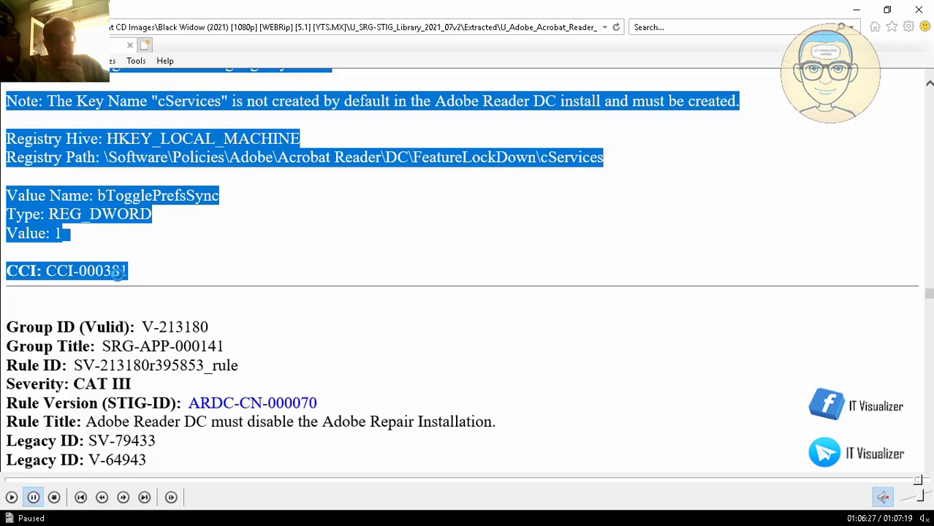
{"action": "left_click", "coordinate": [922, 483]}
{"action": "double_click", "coordinate": [619, 233]}
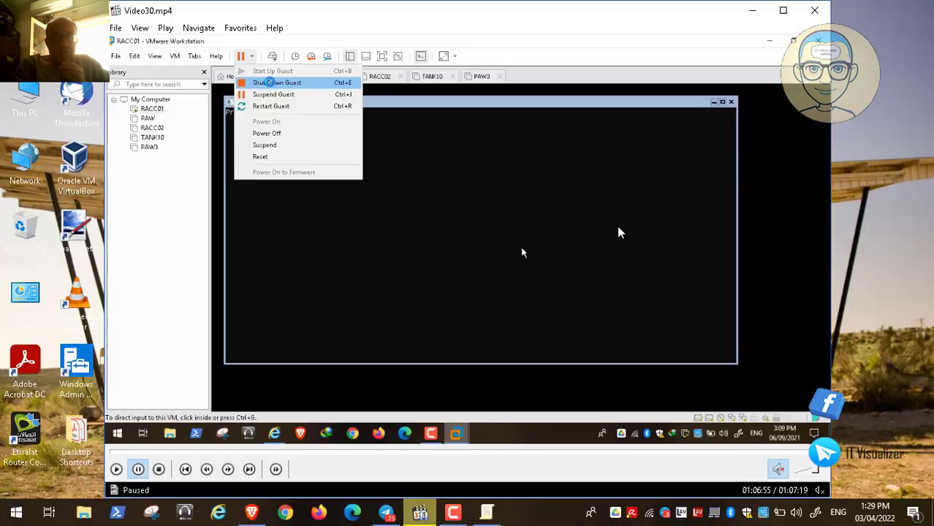